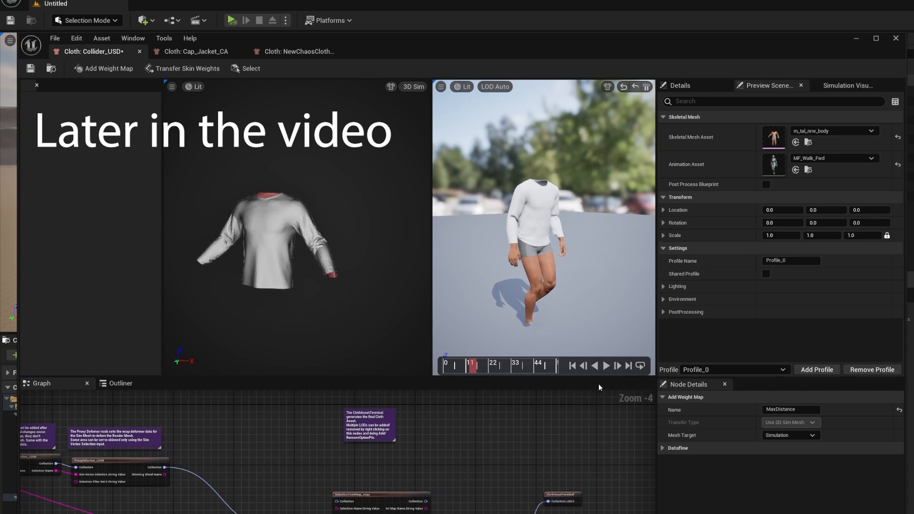
pyautogui.click(606, 366)
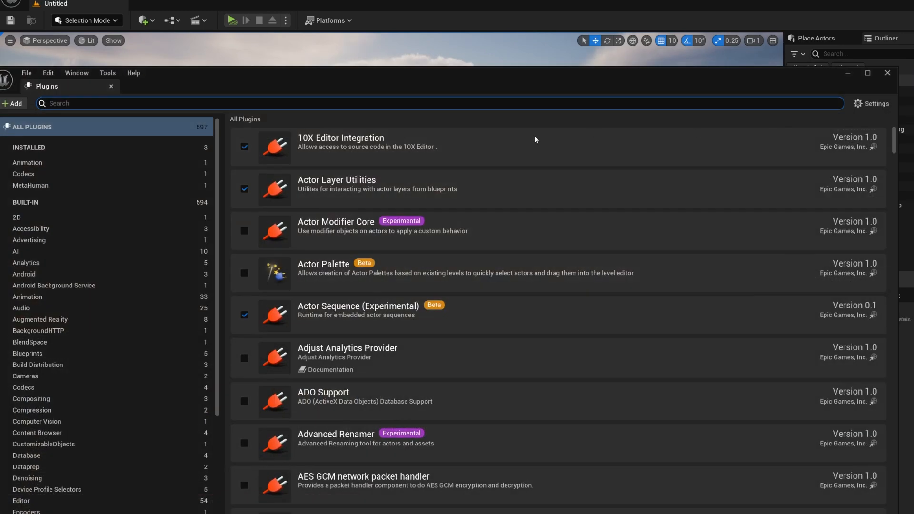
# Filter the plugins by "cloth" to check which Chaos Cloth plugins are enabled, and close the plugin browser
pyautogui.write('cloth')
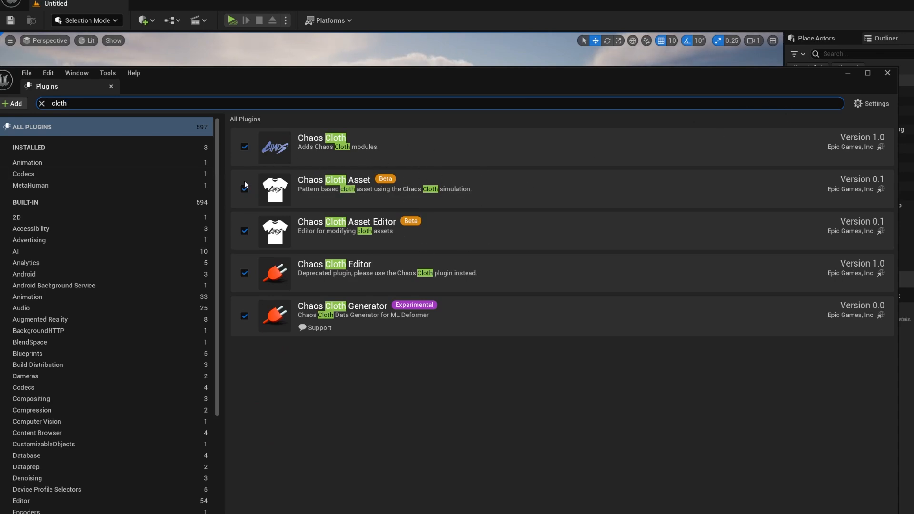
pyautogui.click(887, 73)
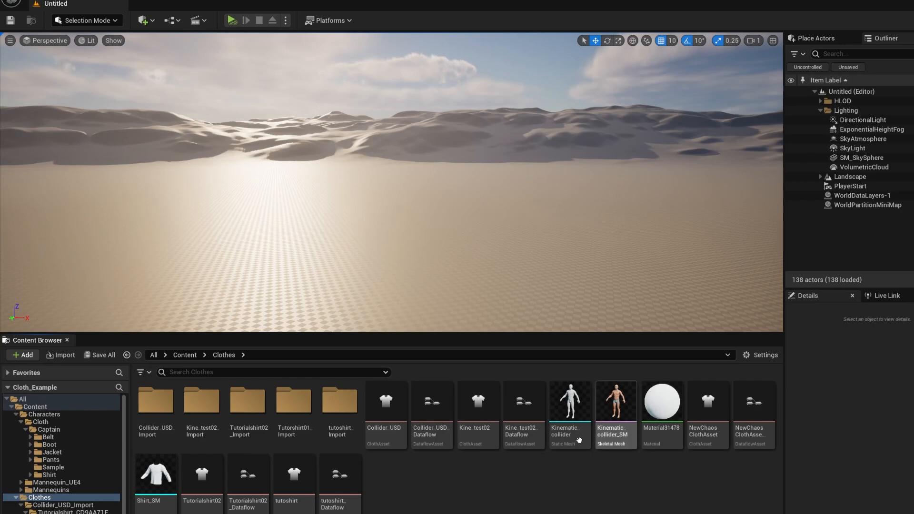
# Create a ClothAsset named Tutorial_kinematic in the Clothes/tutovideo folder
pyautogui.rightClick(337, 466)
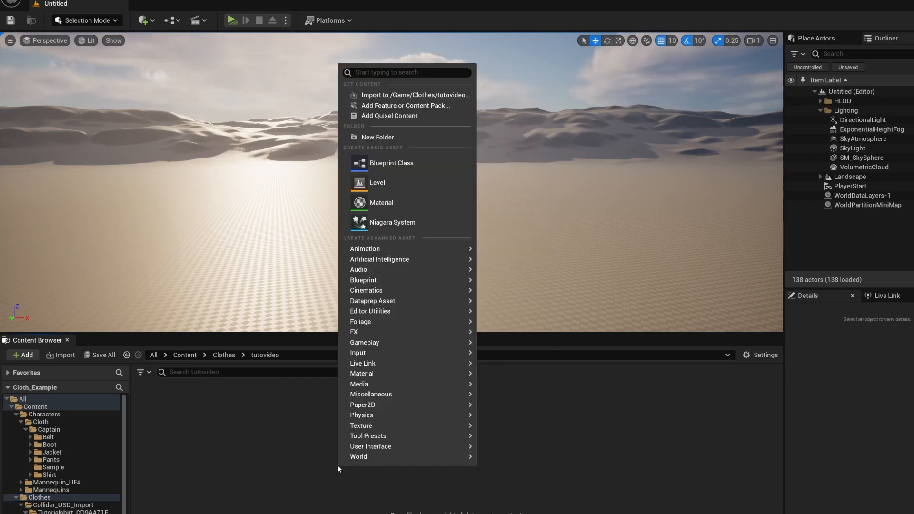
pyautogui.moveTo(366, 415)
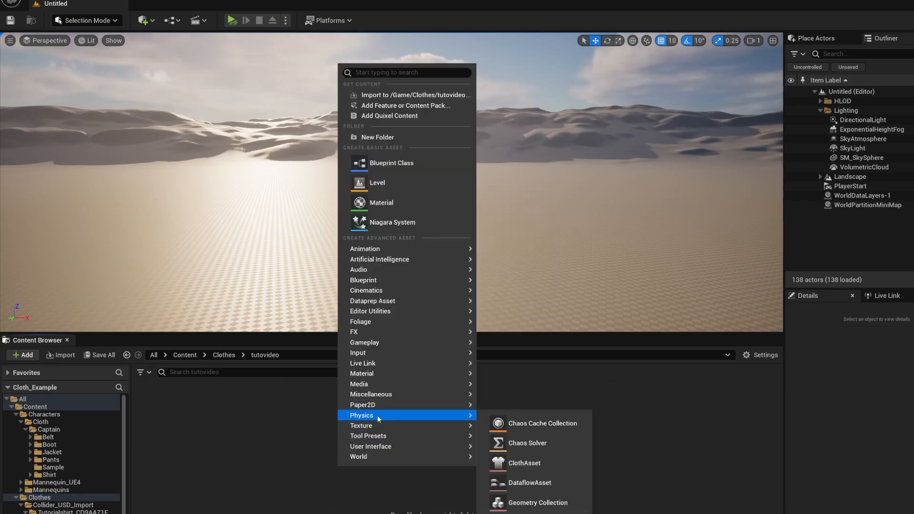
pyautogui.click(512, 463)
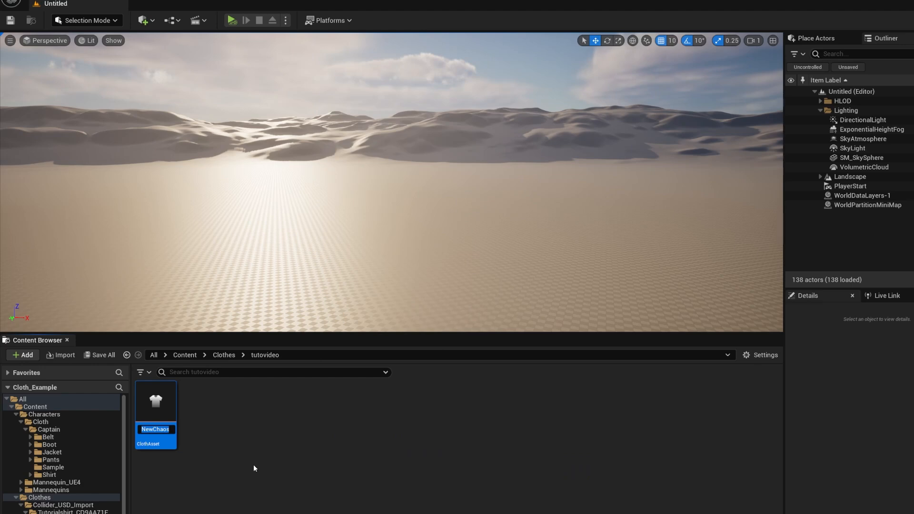
pyautogui.write('Tutorial_k')
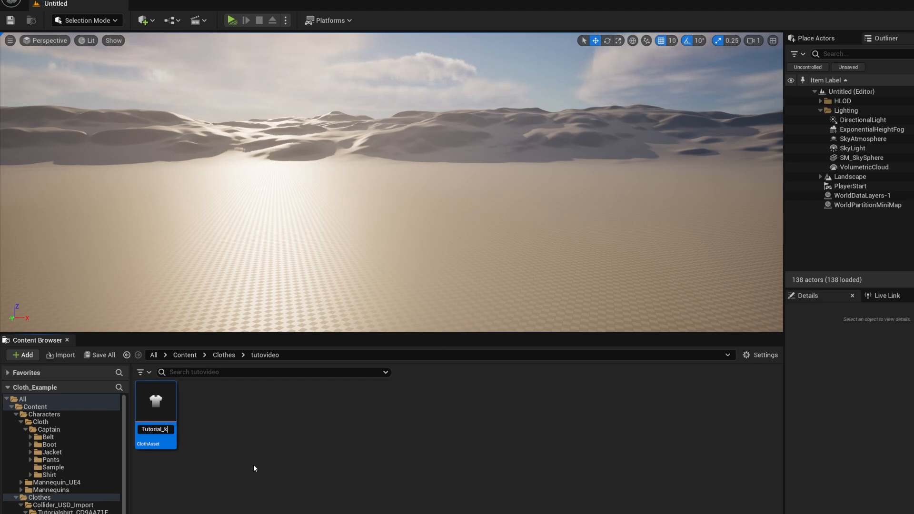
pyautogui.write('inematic')
pyautogui.press('Return')
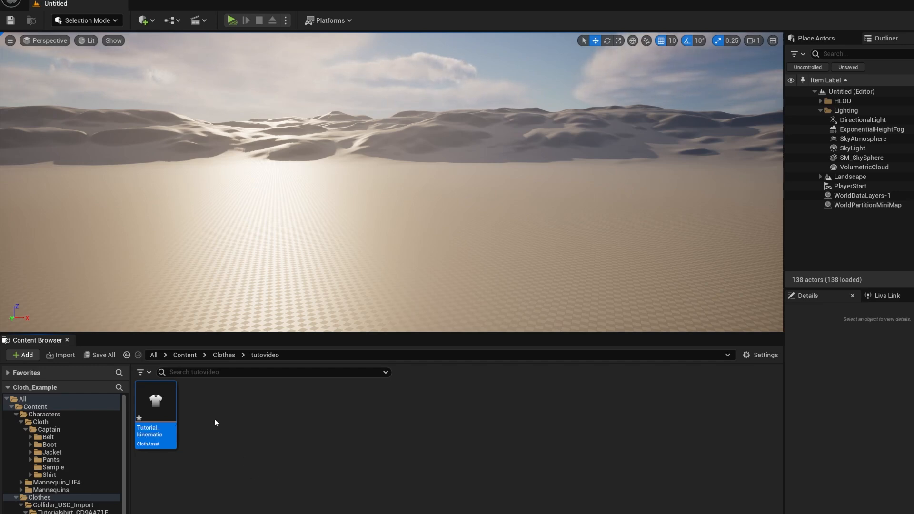
# Open the Tutorial_kinematic cloth asset and look over its template Dataflow graph from the USD source to the terminal node
pyautogui.doubleClick(165, 401)
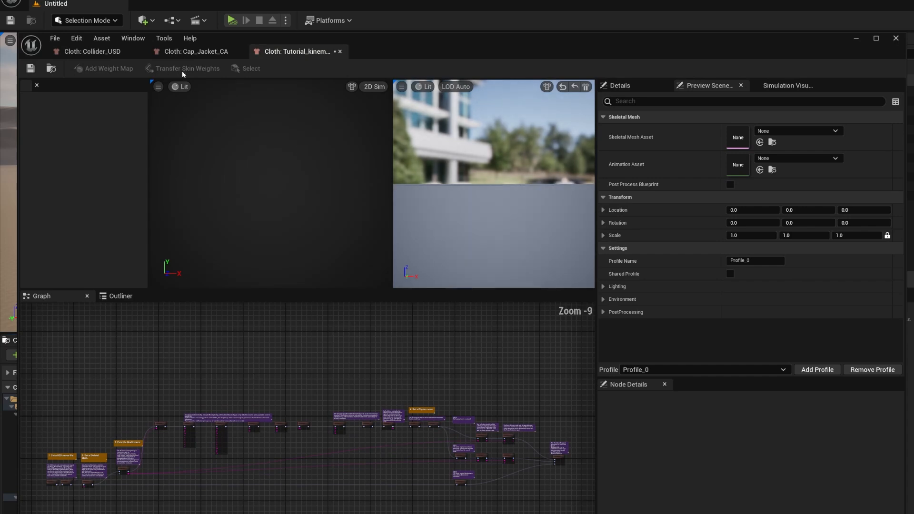
pyautogui.moveTo(187, 488); pyautogui.dragTo(226, 470, button='right')
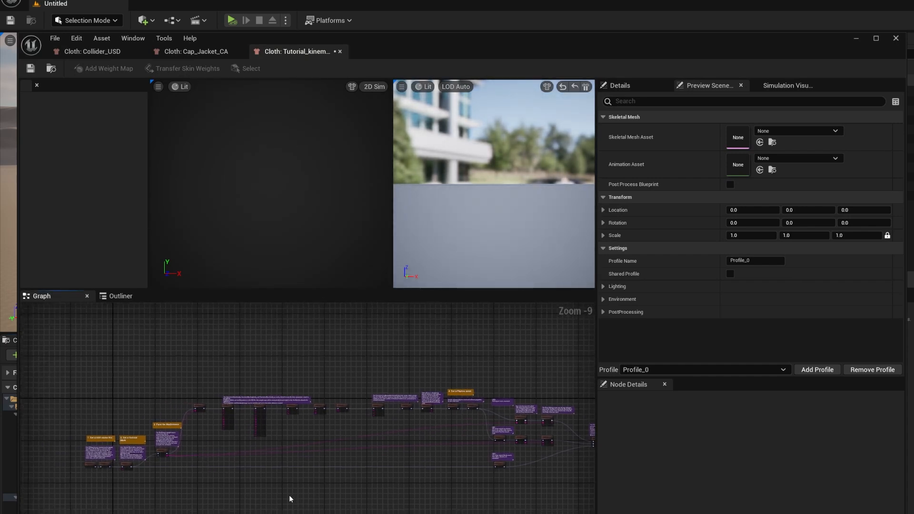
pyautogui.scroll(10, 135, 488)
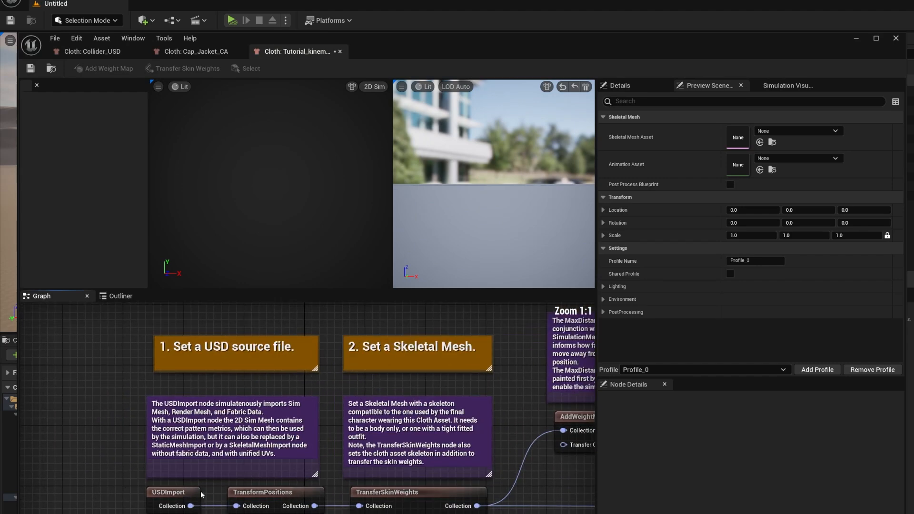
pyautogui.moveTo(201, 495); pyautogui.dragTo(117, 489, button='right')
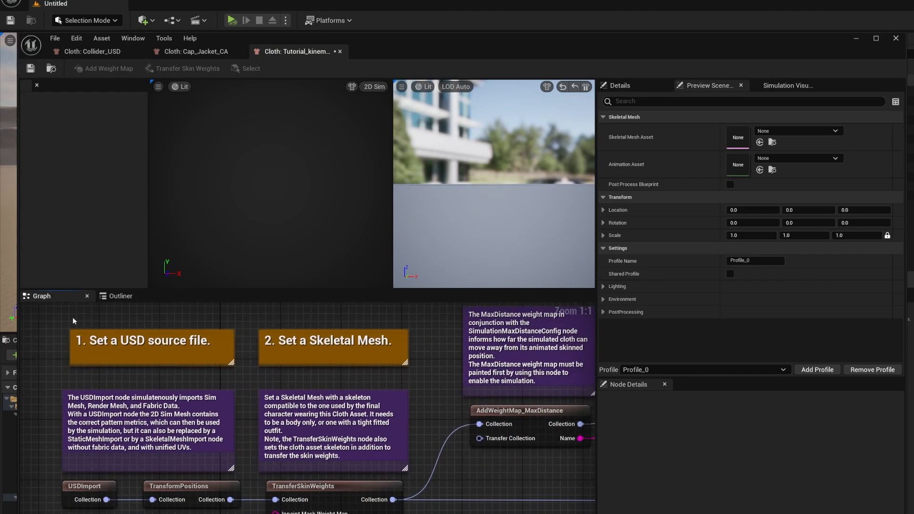
pyautogui.moveTo(420, 473); pyautogui.dragTo(279, 493, button='right')
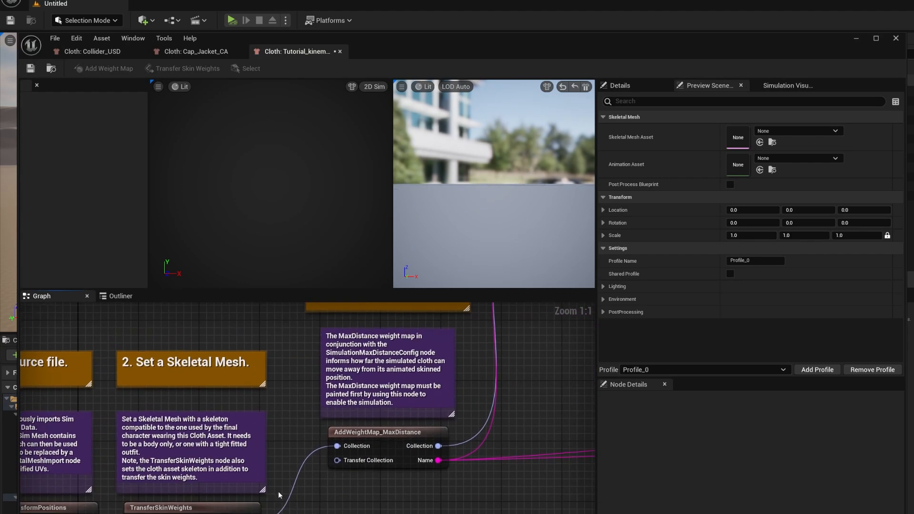
pyautogui.scroll(-8, 296, 497)
pyautogui.moveTo(431, 489); pyautogui.dragTo(181, 471, button='right')
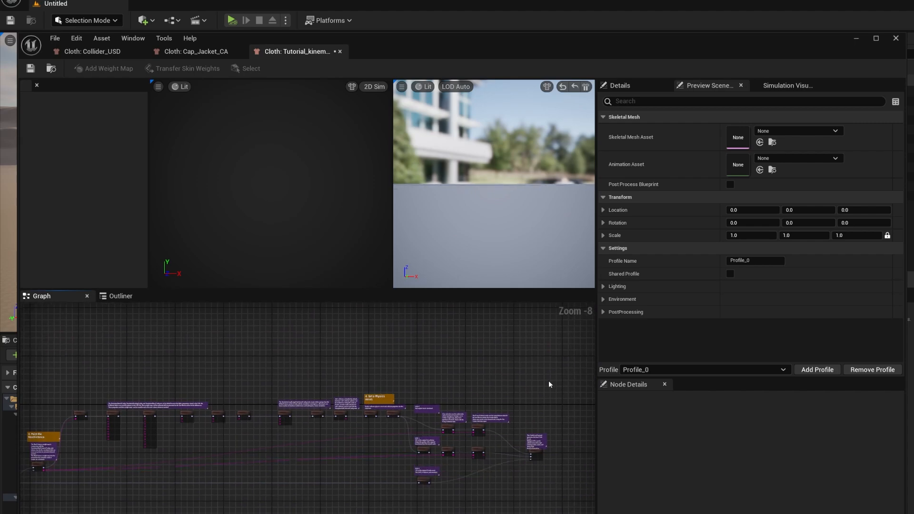
# Enlarge the cloth editor's viewports and bring the USDImport node at the start of the graph into focus
pyautogui.moveTo(573, 293); pyautogui.dragTo(653, 371)
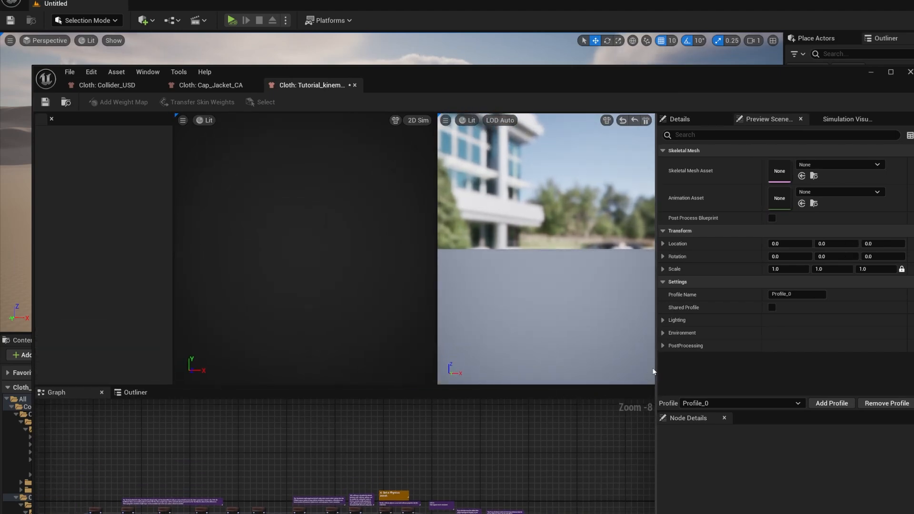
pyautogui.moveTo(457, 461); pyautogui.dragTo(508, 426, button='right')
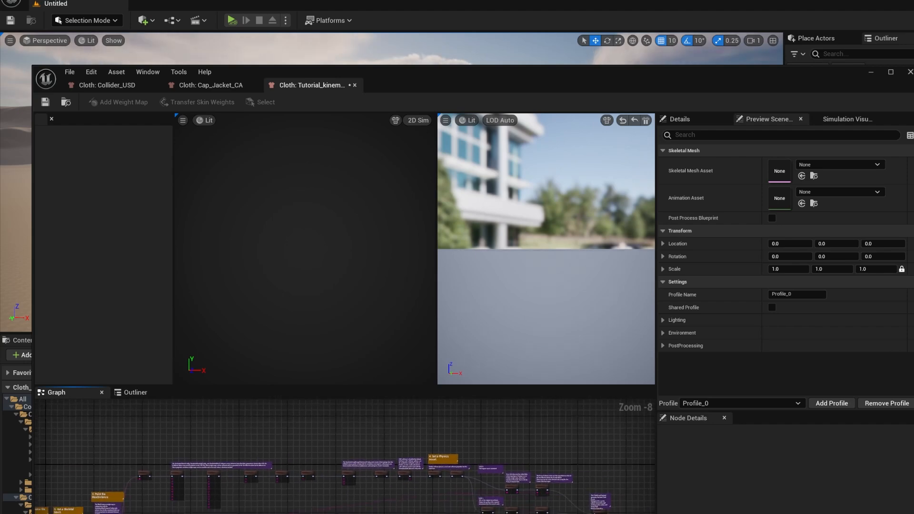
pyautogui.moveTo(405, 513); pyautogui.dragTo(436, 512, button='right')
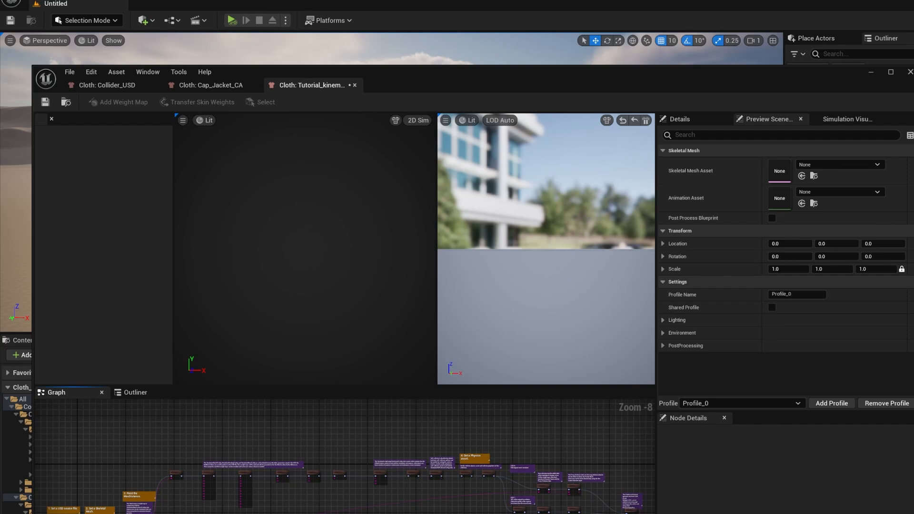
pyautogui.moveTo(58, 504); pyautogui.dragTo(207, 513, button='right')
pyautogui.scroll(8, 181, 504)
pyautogui.moveTo(203, 504)
pyautogui.mouseDown()
pyautogui.moveTo(143, 496)
pyautogui.moveTo(165, 511)
pyautogui.moveTo(187, 505)
pyautogui.mouseUp()
pyautogui.moveTo(187, 507); pyautogui.dragTo(169, 501, button='right')
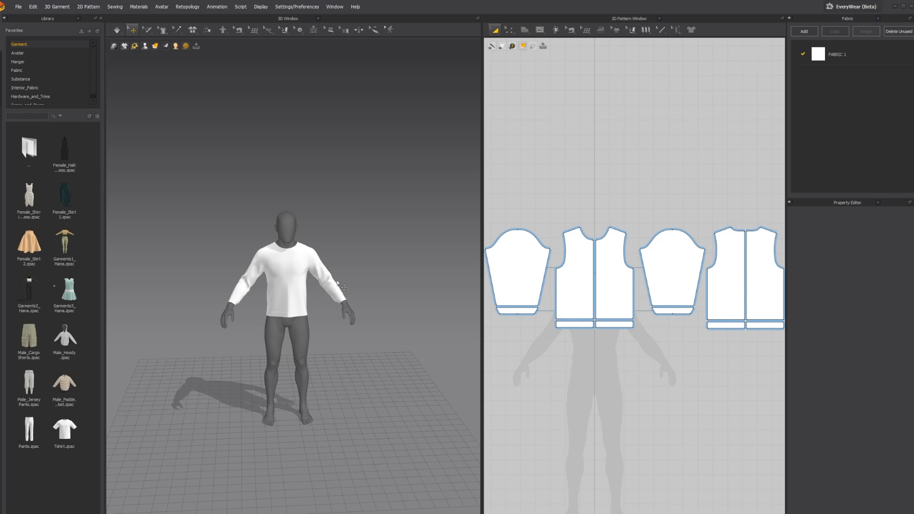
# Switch to the garment design program and view the export formats available for the shirt, including USD
pyautogui.click(18, 7)
pyautogui.moveTo(88, 113)
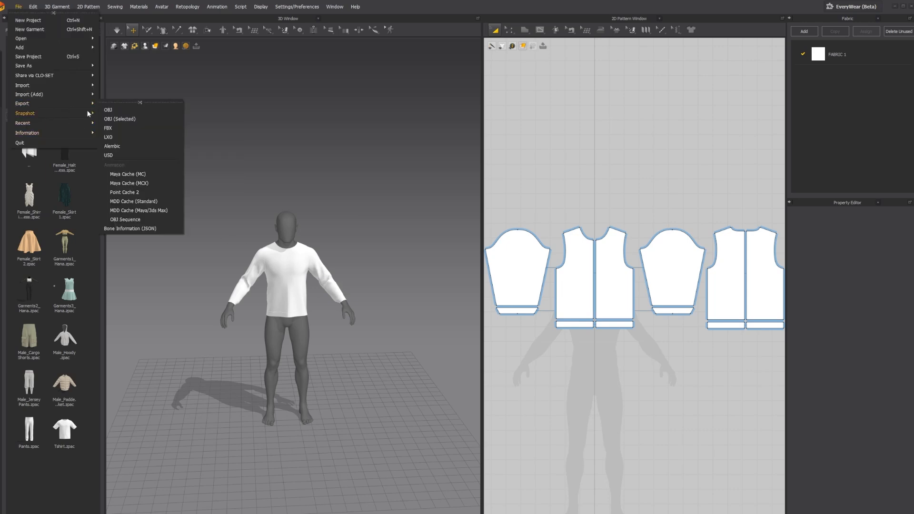
pyautogui.click(253, 174)
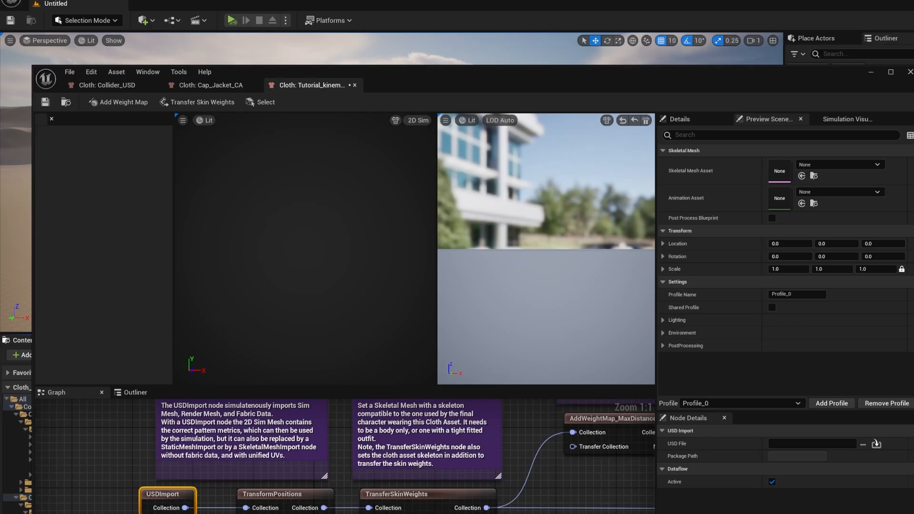
# In the Unreal cloth editor, set the USDImport node's USD File to Tutorialshirt.usd from the MD_Projects folder
pyautogui.scroll(-4, 146, 505)
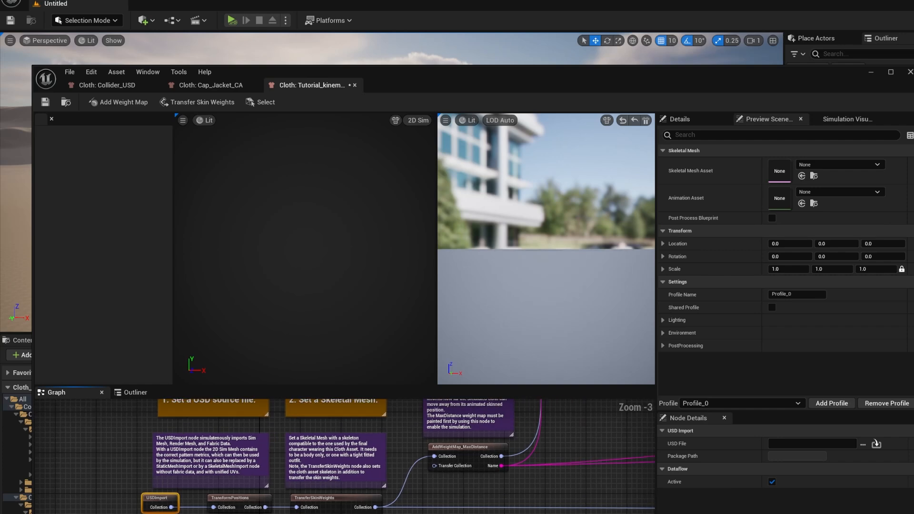
pyautogui.scroll(-5, 495, 503)
pyautogui.scroll(5, 433, 496)
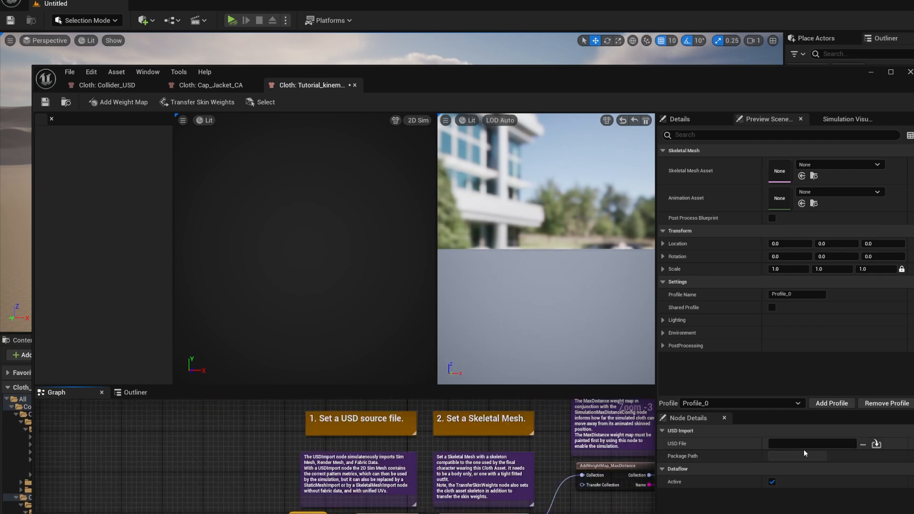
pyautogui.click(863, 444)
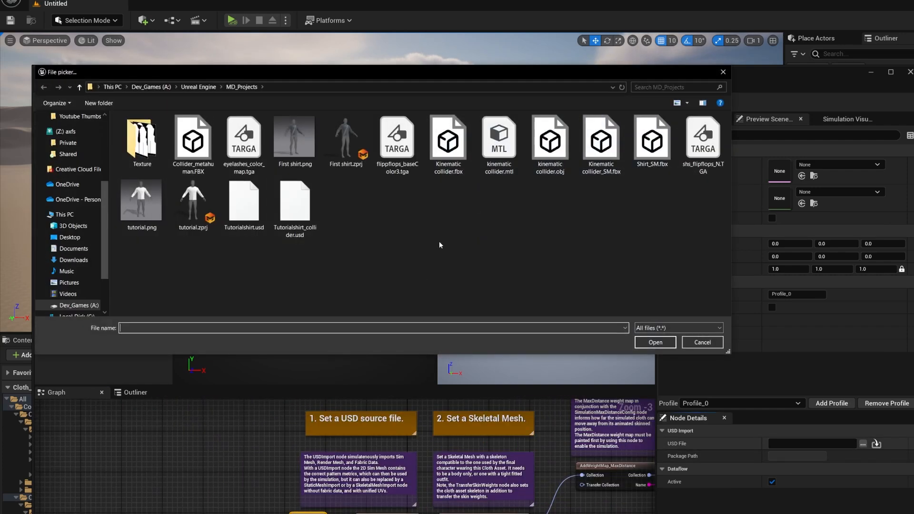
pyautogui.click(260, 225)
pyautogui.click(655, 347)
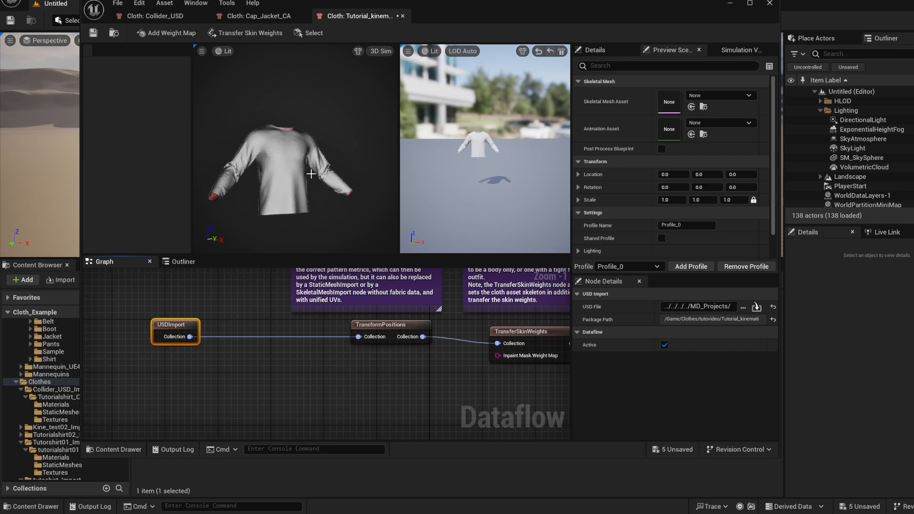
# Examine the DeleteElement and Jacket_StaticMeshImport nodes in the Cap_Jacket_CA cloth asset as a reference setup
pyautogui.click(261, 17)
pyautogui.moveTo(391, 286); pyautogui.dragTo(354, 275, button='right')
pyautogui.scroll(-1, 329, 286)
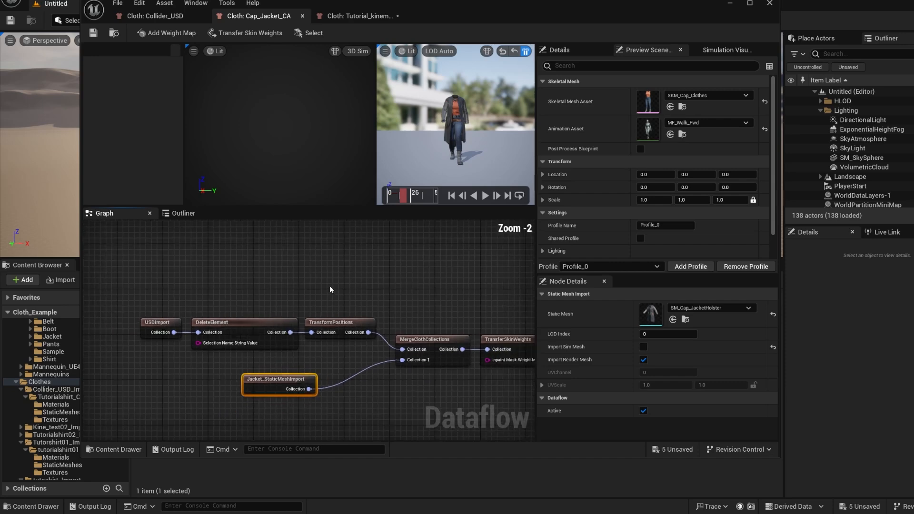
pyautogui.moveTo(208, 295); pyautogui.dragTo(241, 297, button='right')
pyautogui.scroll(1, 237, 315)
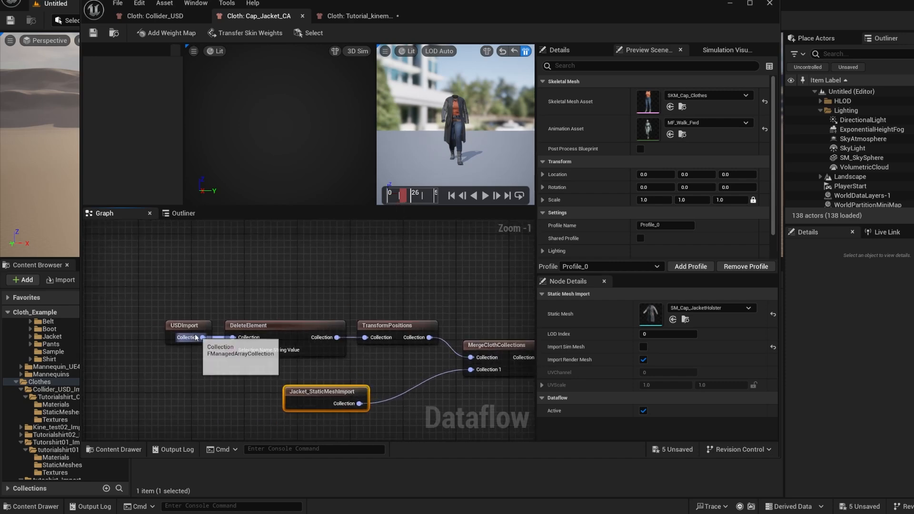
pyautogui.click(251, 329)
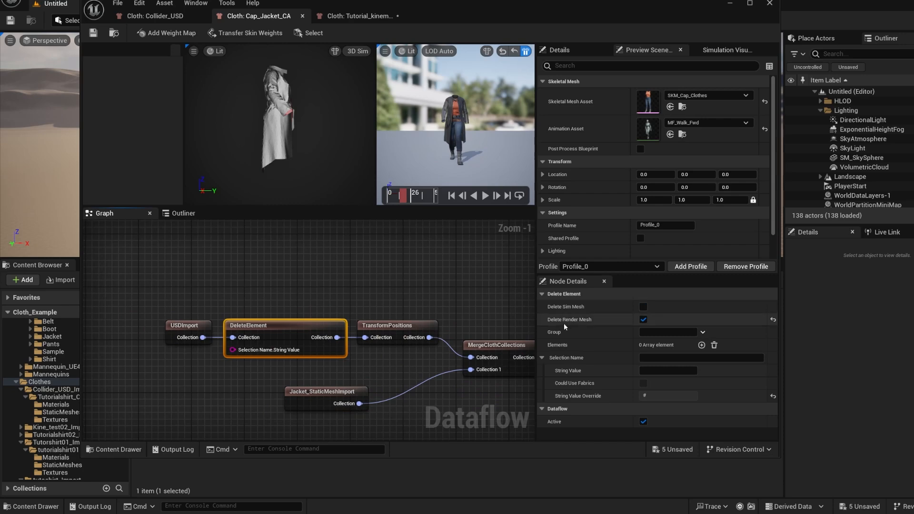
pyautogui.click(344, 393)
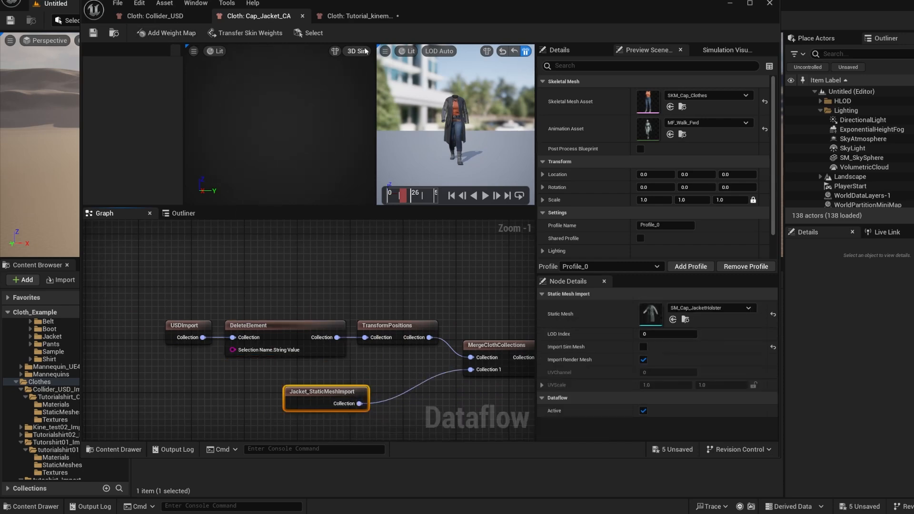
# Return to the Tutorial_kinematic asset and add a DeleteElement node below the link between USDImport and TransformPositions
pyautogui.click(361, 15)
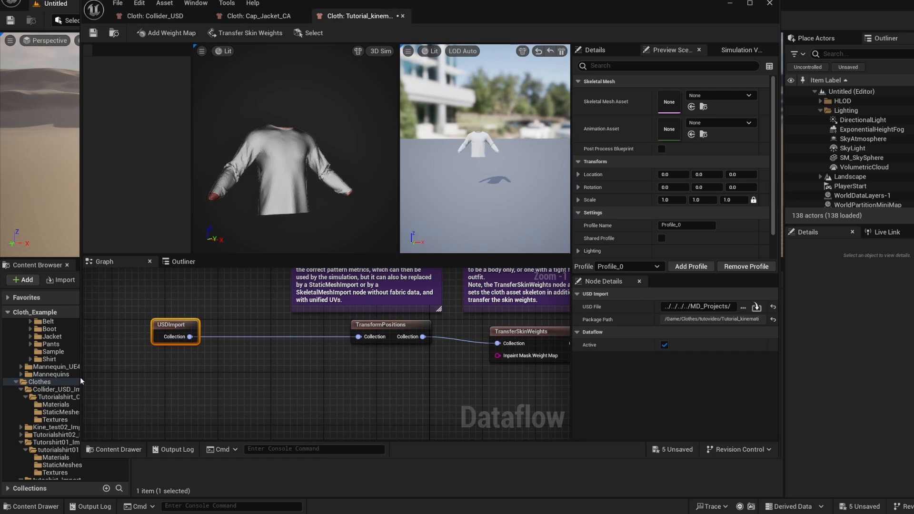
pyautogui.moveTo(81, 372); pyautogui.dragTo(183, 318)
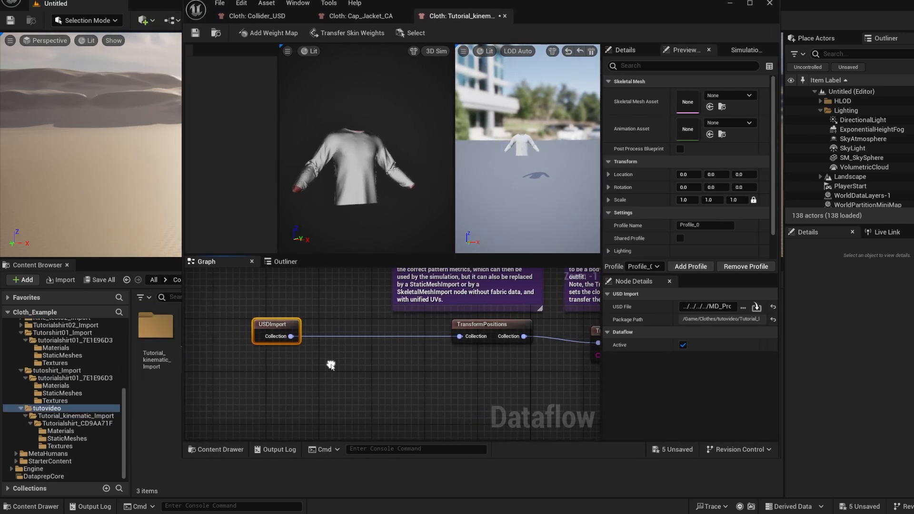
pyautogui.rightClick(329, 363)
pyautogui.write('delete')
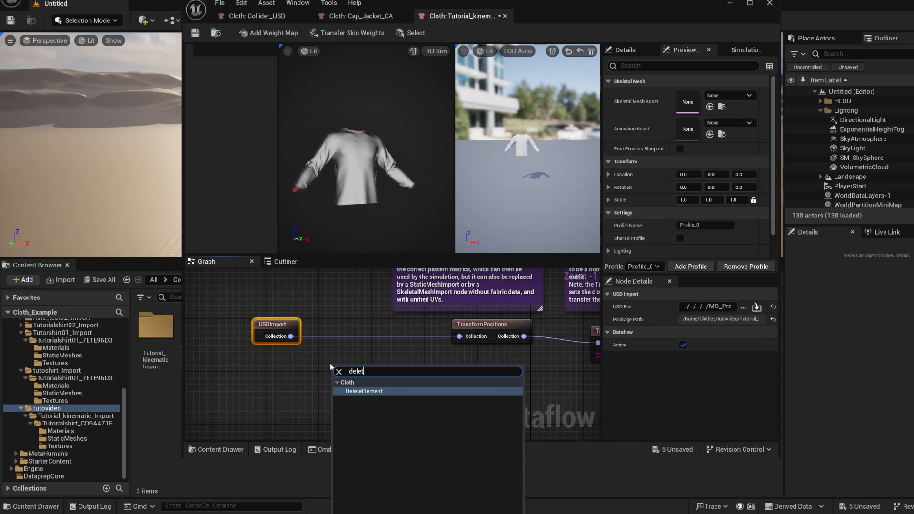
pyautogui.click(360, 393)
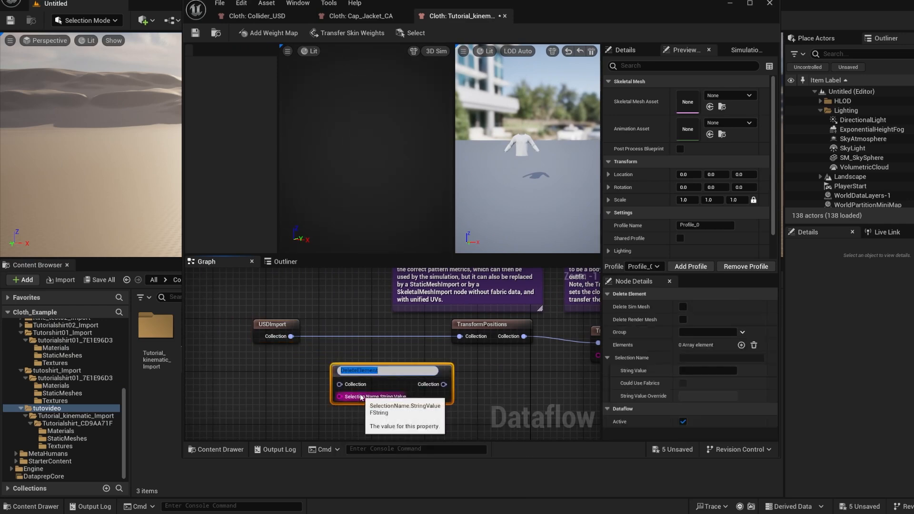
pyautogui.click(322, 373)
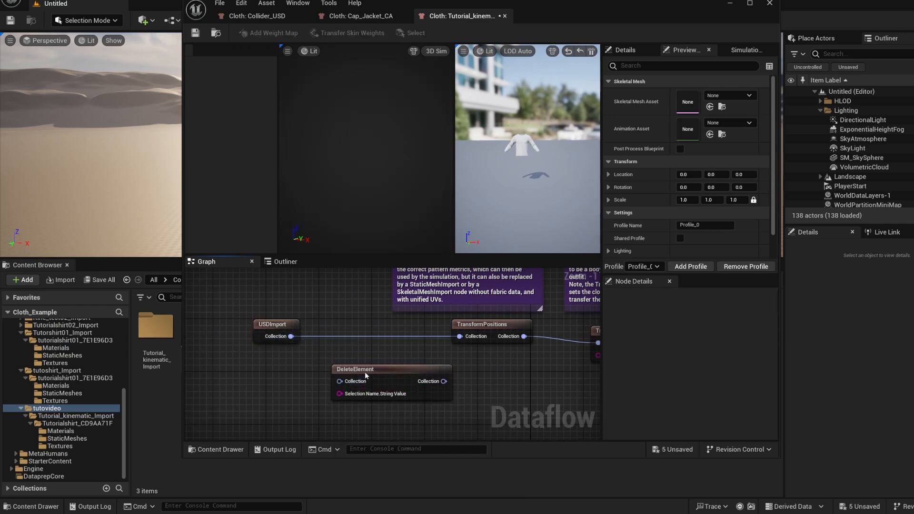
pyautogui.moveTo(366, 374); pyautogui.dragTo(353, 369)
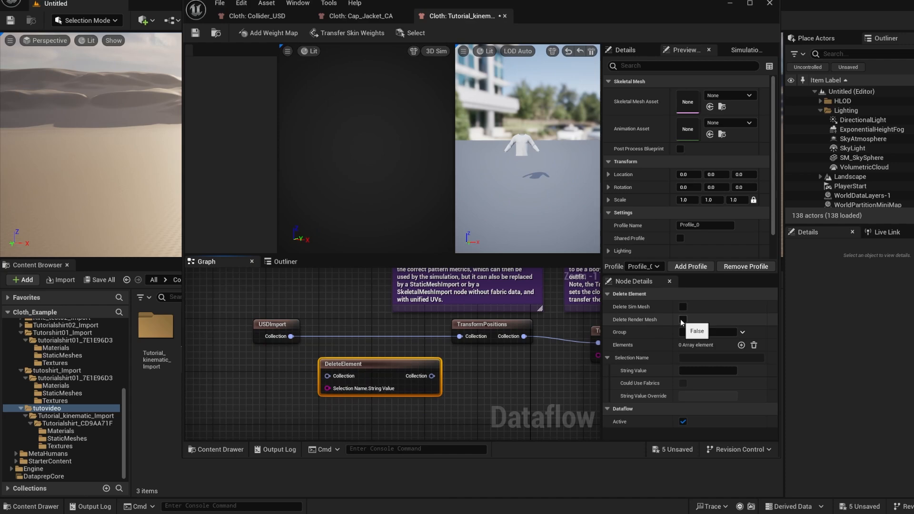
# Enable Delete Render Mesh on the DeleteElement node and move it and USDImport farther away from TransformPositions
pyautogui.click(683, 320)
pyautogui.moveTo(296, 338); pyautogui.dragTo(223, 339)
pyautogui.moveTo(334, 367); pyautogui.dragTo(248, 367)
pyautogui.scroll(-2, 395, 352)
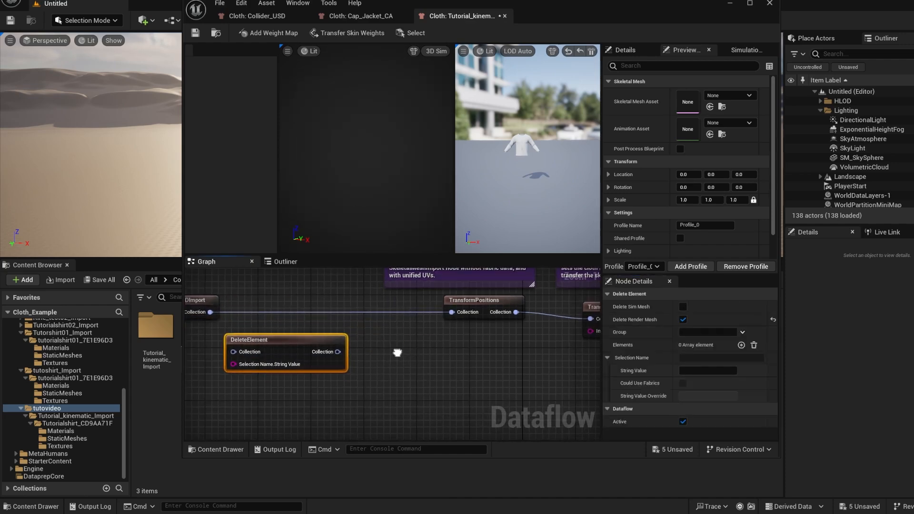
# Add a MergeClothCollections node and place it beside the DeleteElement node
pyautogui.rightClick(431, 367)
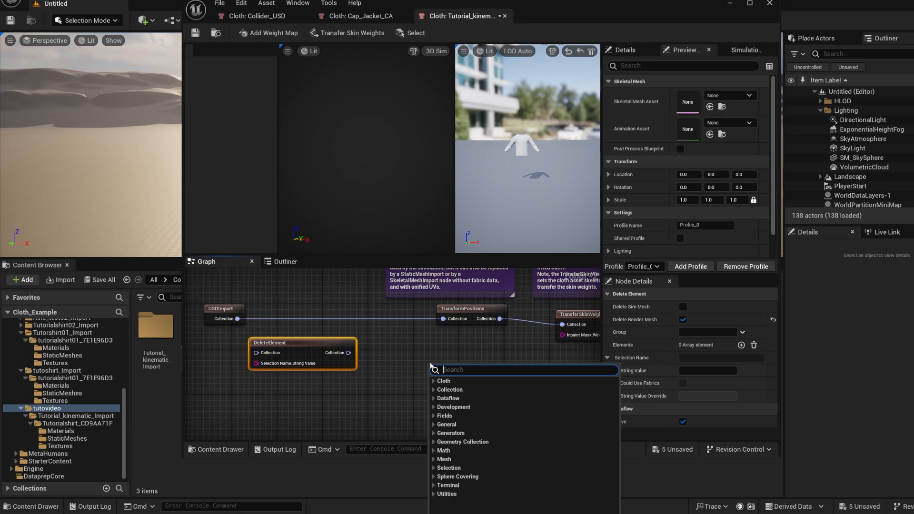
pyautogui.write('merge')
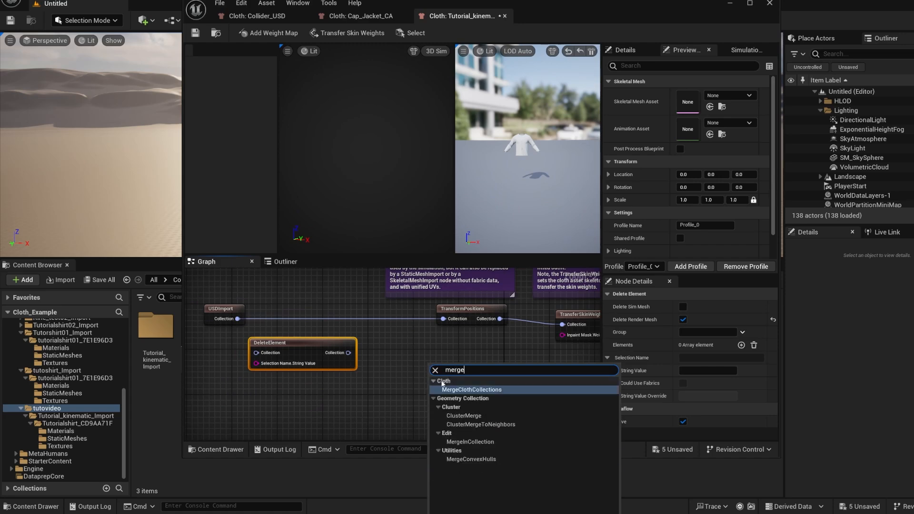
pyautogui.click(460, 392)
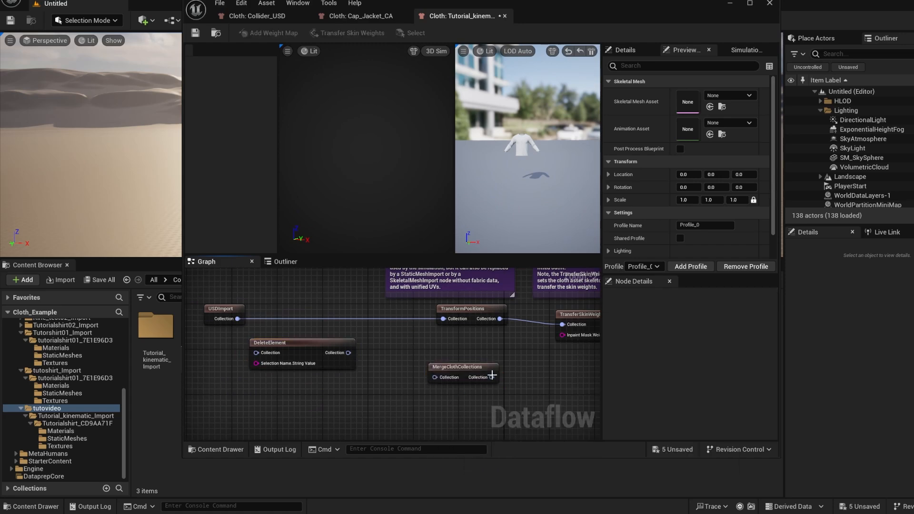
pyautogui.moveTo(449, 364); pyautogui.dragTo(442, 357)
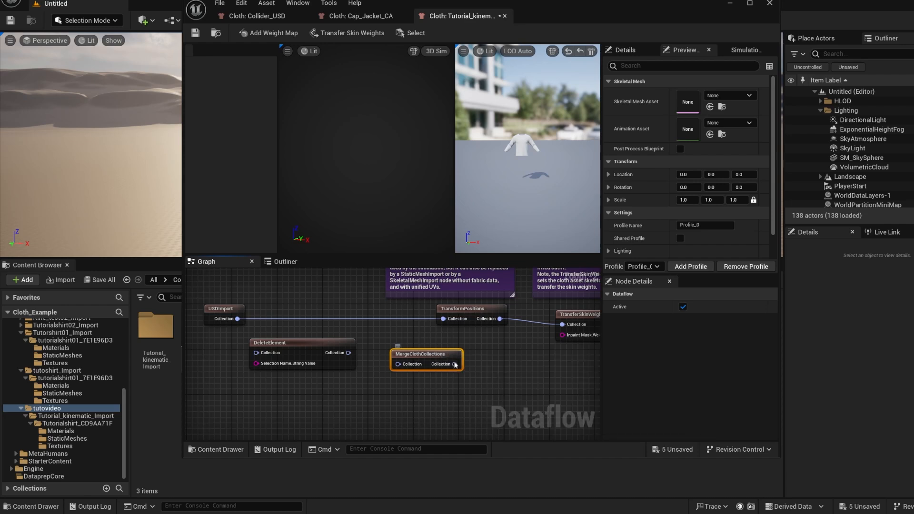
# Add an option pin to the MergeClothCollections node so it has a second Collection input, and shift DeleteElement slightly away from it
pyautogui.rightClick(428, 365)
pyautogui.click(407, 384)
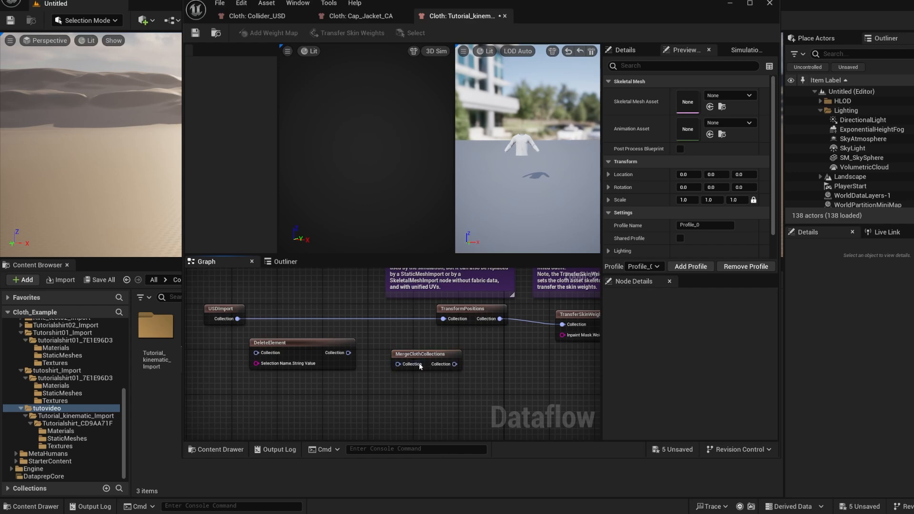
pyautogui.rightClick(421, 367)
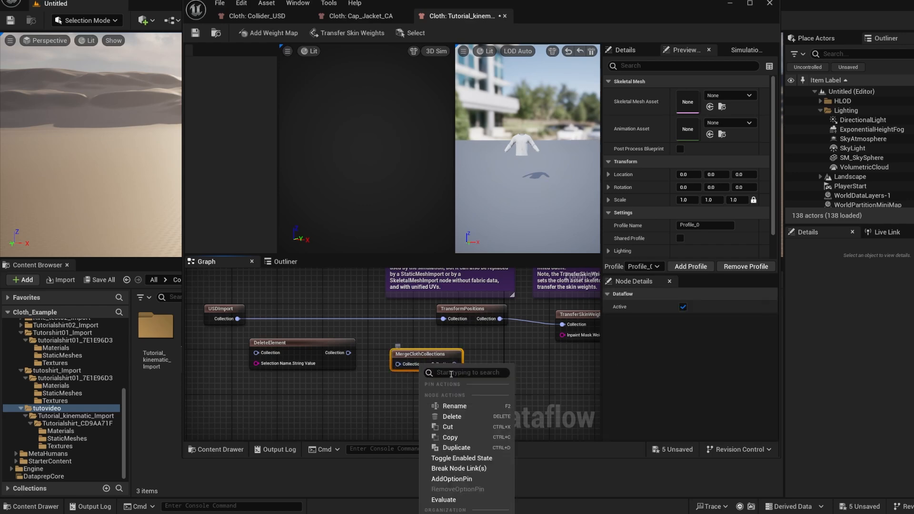
pyautogui.click(445, 478)
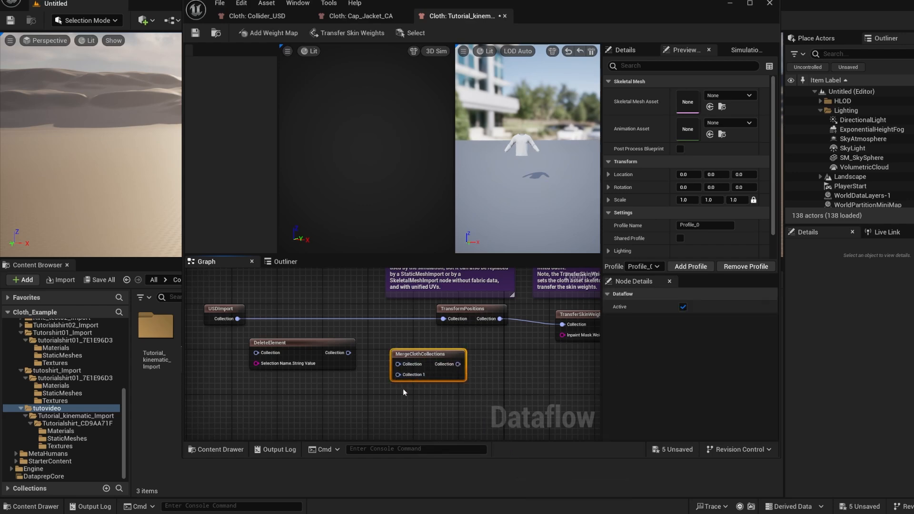
pyautogui.moveTo(333, 402); pyautogui.dragTo(349, 397, button='right')
pyautogui.moveTo(328, 358); pyautogui.dragTo(317, 358)
pyautogui.moveTo(316, 401); pyautogui.dragTo(331, 394, button='right')
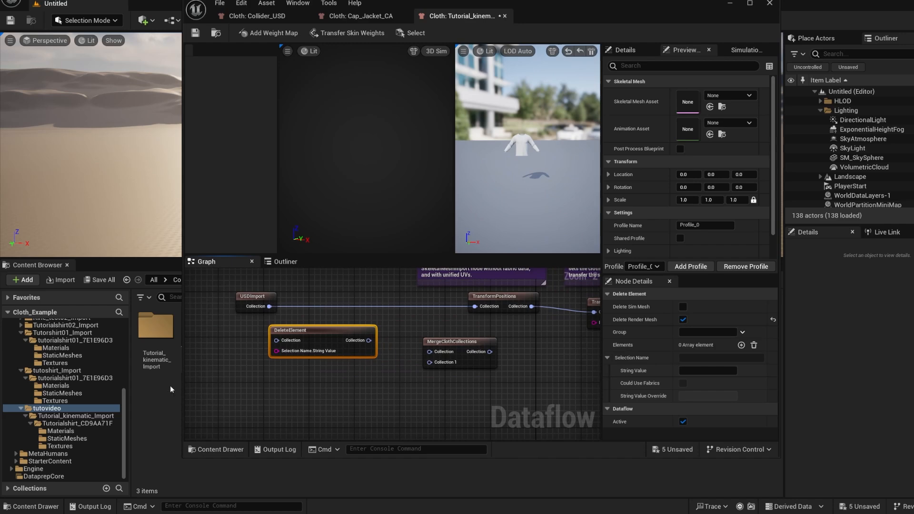
# Narrow the cloth editor window to uncover the Content Browser and open the StaticMeshes folder inside Tutorial_kinematic_Import's Tutorialshirt_CD9AA71F folder
pyautogui.moveTo(183, 351); pyautogui.dragTo(244, 351)
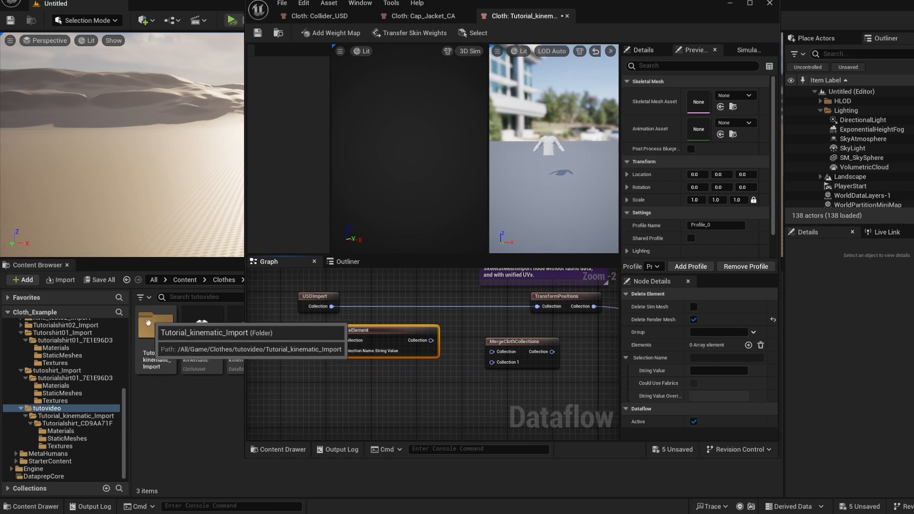
pyautogui.click(161, 313)
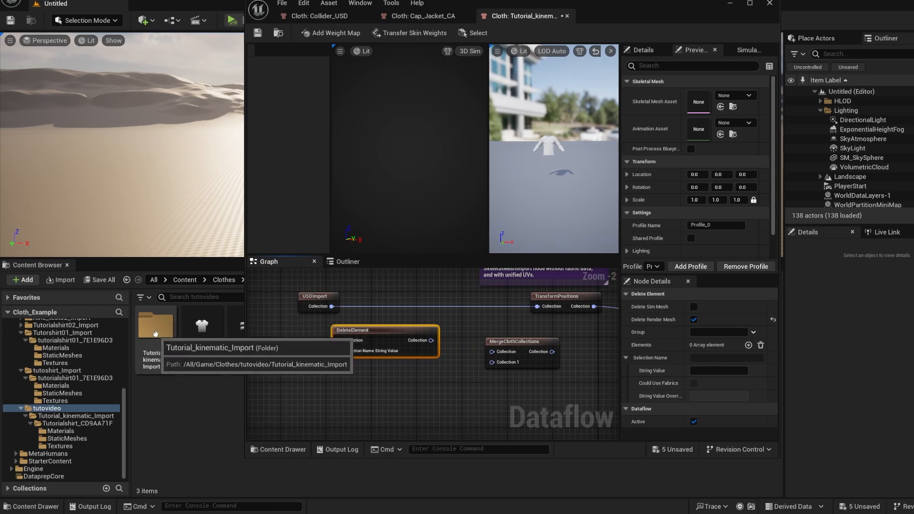
pyautogui.doubleClick(164, 333)
pyautogui.doubleClick(175, 364)
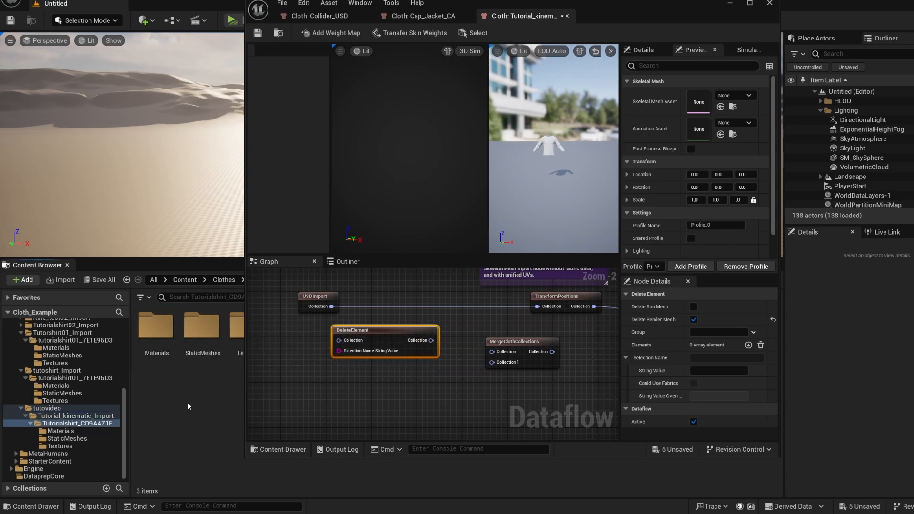
pyautogui.doubleClick(208, 333)
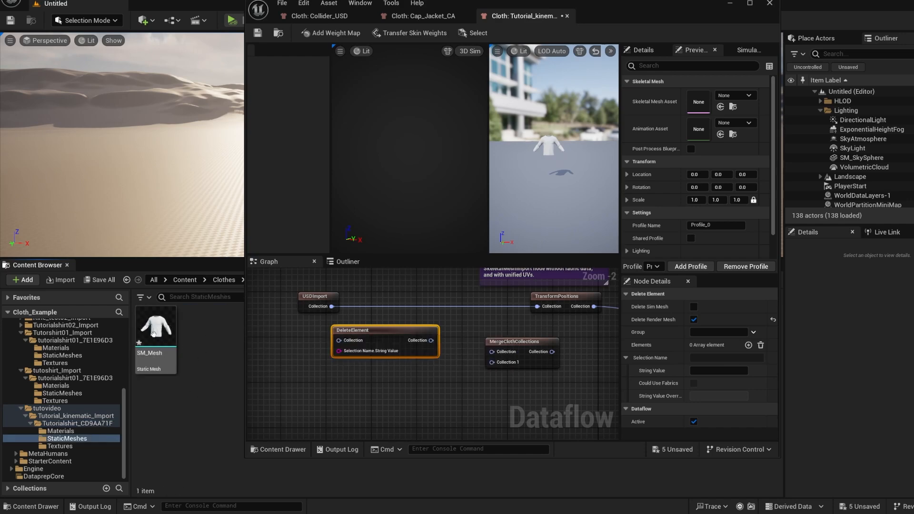
# Add a StaticMeshImport node below DeleteElement that uses SM_Mesh as its static mesh, with Import Sim Mesh disabled
pyautogui.rightClick(384, 384)
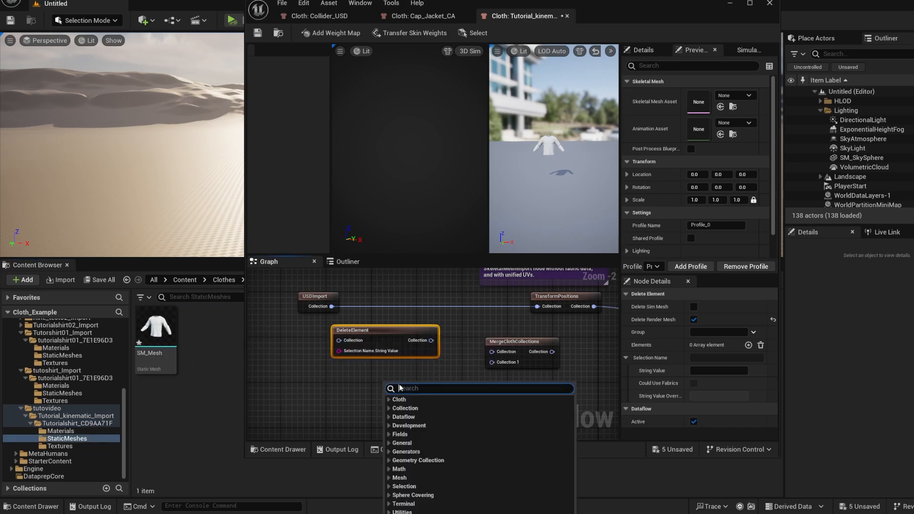
pyautogui.write('static')
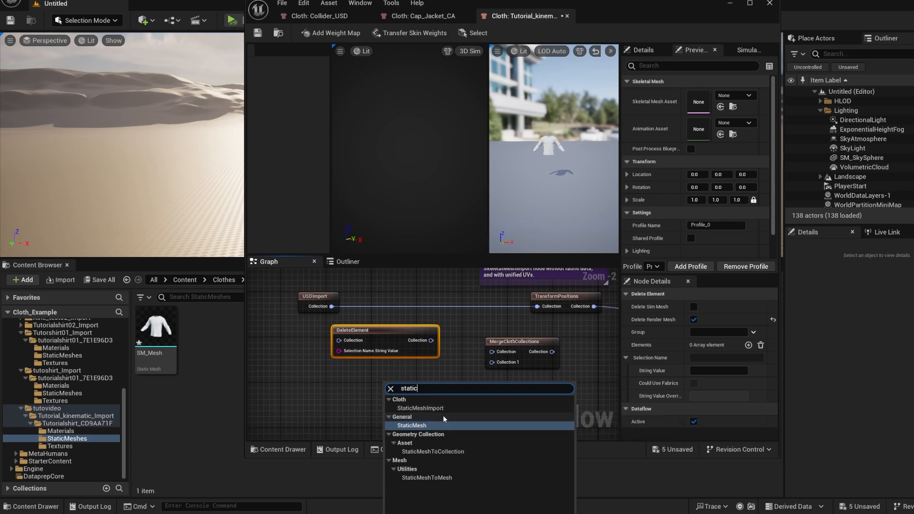
pyautogui.click(432, 408)
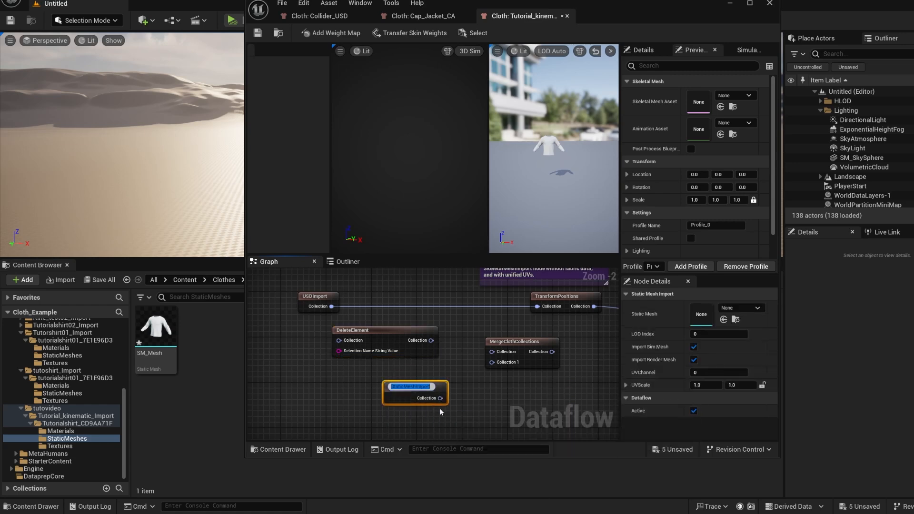
pyautogui.press('Return')
pyautogui.moveTo(156, 329); pyautogui.dragTo(715, 317)
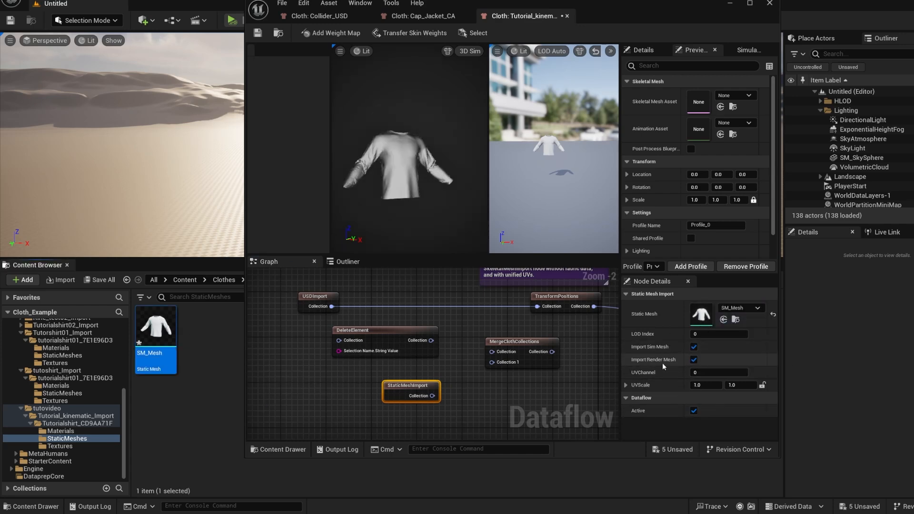
pyautogui.click(694, 347)
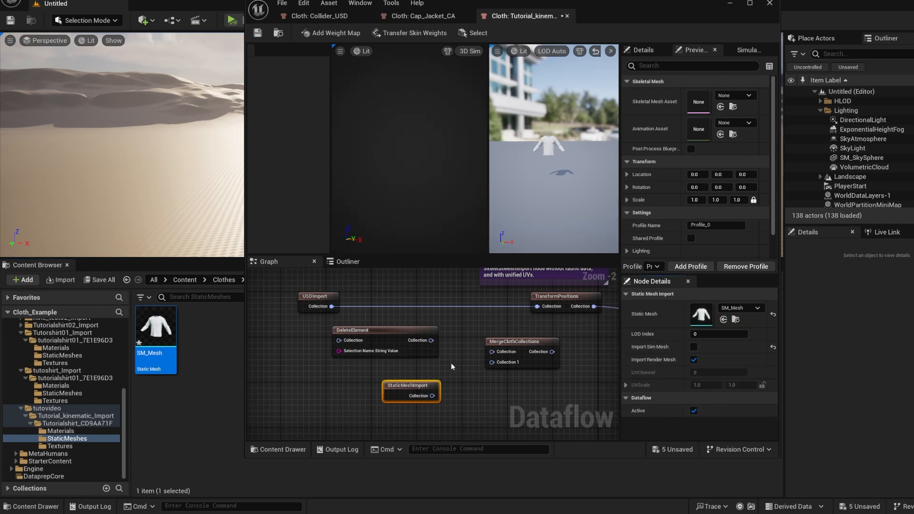
# Wire USDImport through DeleteElement into MergeClothCollections together with StaticMeshImport, and connect the merged output to TransformPositions
pyautogui.moveTo(430, 341); pyautogui.dragTo(492, 352)
pyautogui.moveTo(433, 396); pyautogui.dragTo(492, 362)
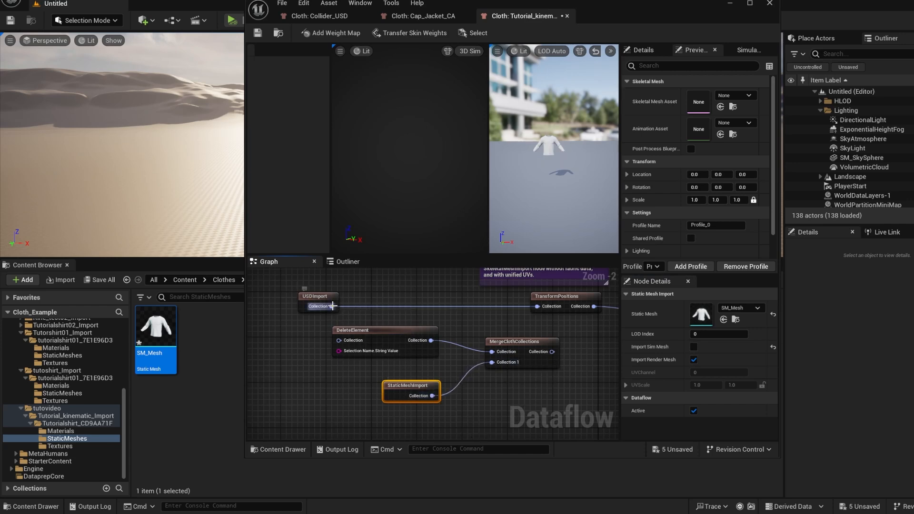
pyautogui.moveTo(332, 306); pyautogui.dragTo(283, 305)
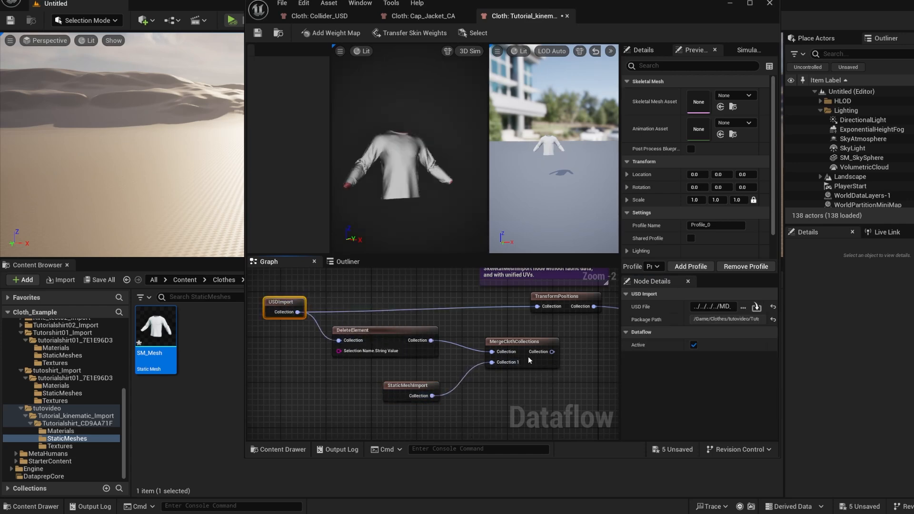
pyautogui.moveTo(553, 352); pyautogui.dragTo(537, 306)
pyautogui.moveTo(542, 377); pyautogui.dragTo(494, 388, button='right')
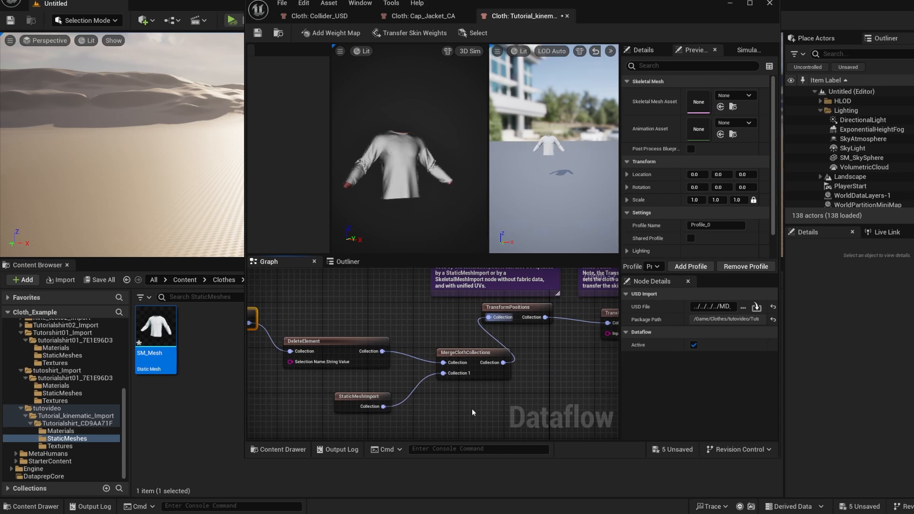
# Rearrange the import, DeleteElement, MergeClothCollections and TransformPositions nodes into a tidy chain leading to TransferSkinWeights
pyautogui.moveTo(297, 374); pyautogui.dragTo(354, 379, button='right')
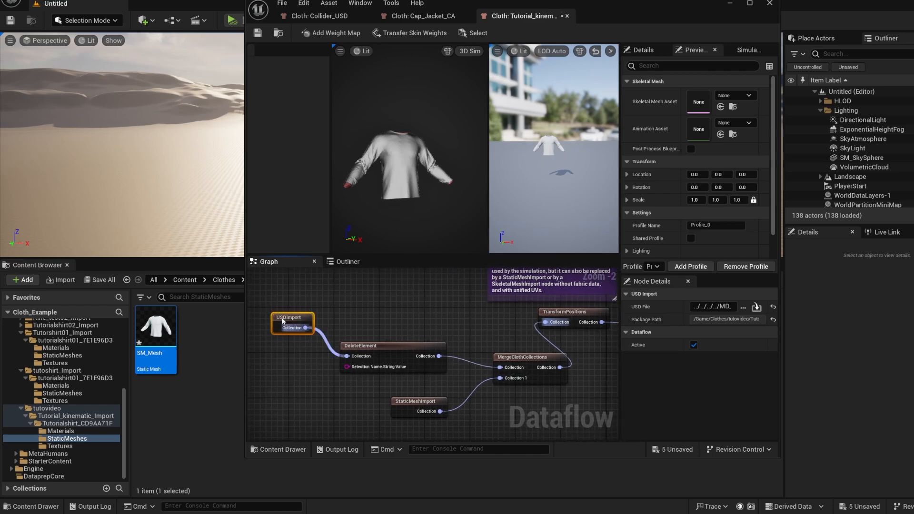
pyautogui.moveTo(288, 344); pyautogui.dragTo(289, 327)
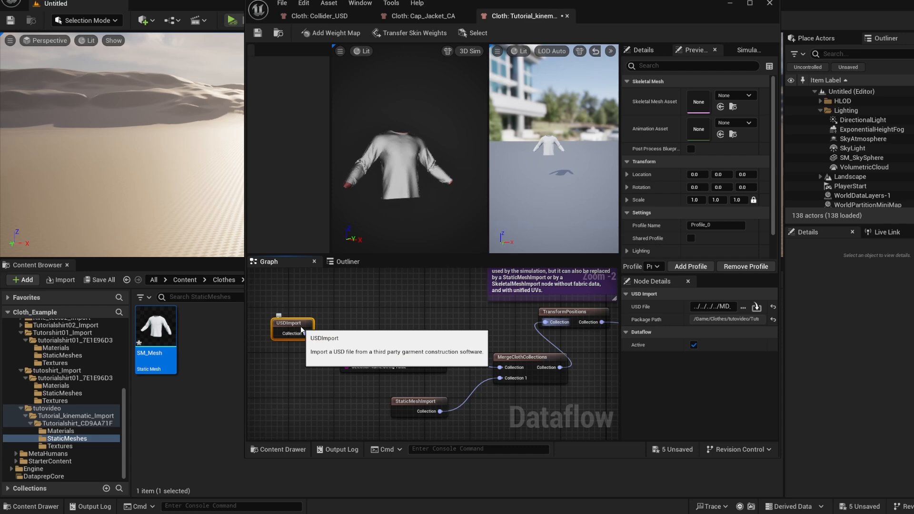
pyautogui.moveTo(302, 337); pyautogui.dragTo(327, 336)
pyautogui.moveTo(473, 336); pyautogui.dragTo(426, 343, button='right')
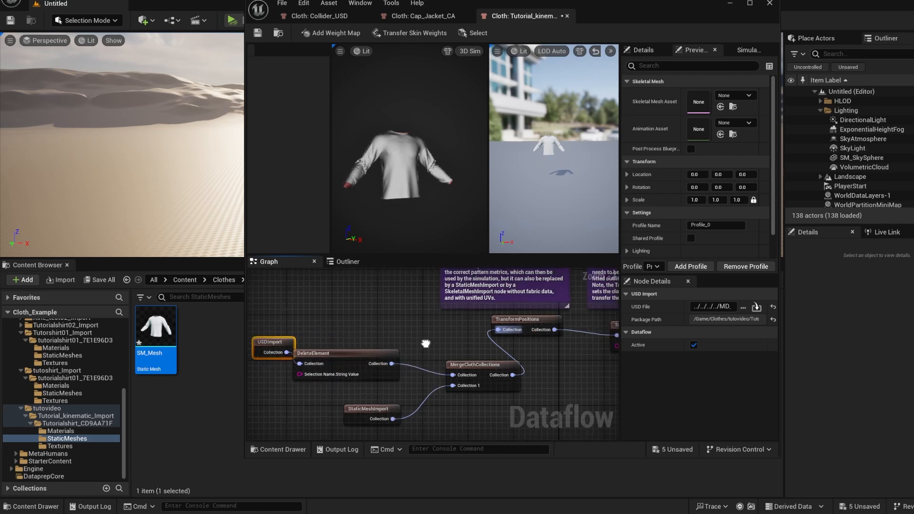
pyautogui.moveTo(428, 337)
pyautogui.mouseDown()
pyautogui.moveTo(409, 338)
pyautogui.moveTo(412, 318)
pyautogui.moveTo(415, 342)
pyautogui.mouseUp()
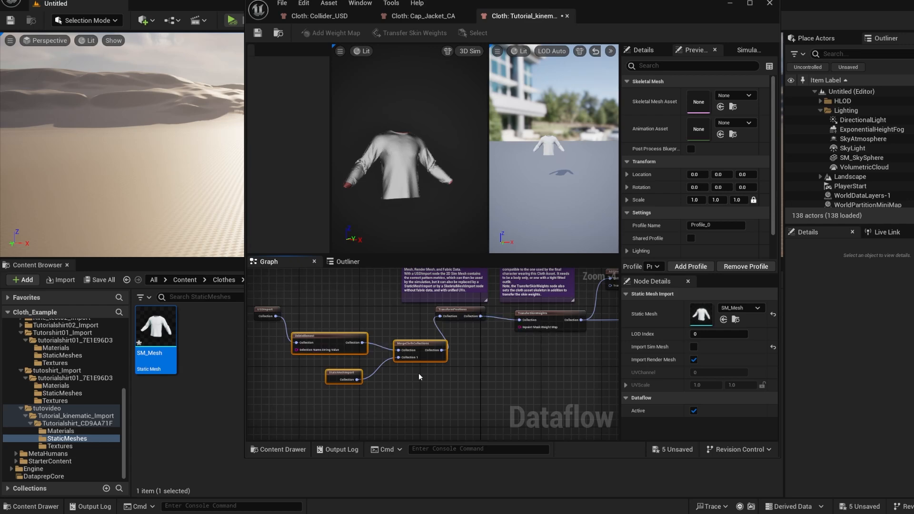
pyautogui.moveTo(479, 357); pyautogui.dragTo(368, 381, button='right')
pyautogui.moveTo(333, 345); pyautogui.dragTo(351, 368)
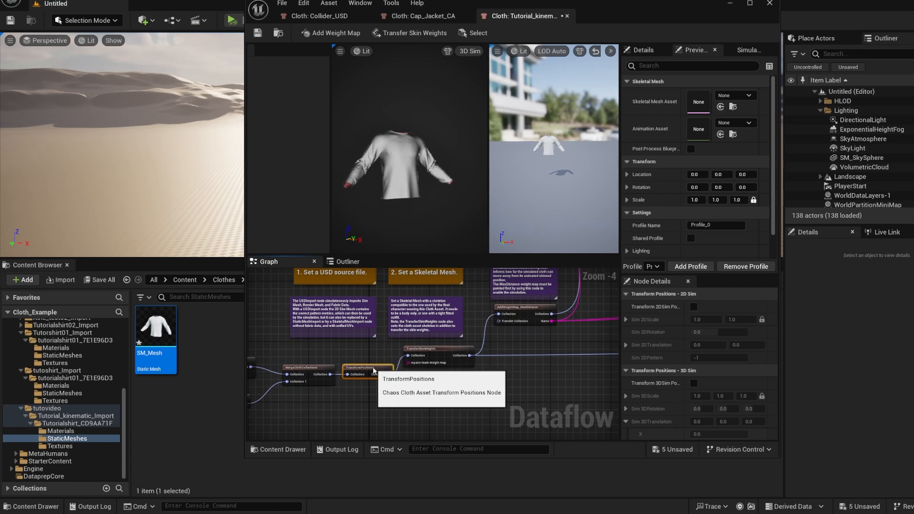
# Set the TransferSkinWeights node's skeletal mesh to m_tal_nrw_body and reselect the node to preview the body with the shirt
pyautogui.click(436, 352)
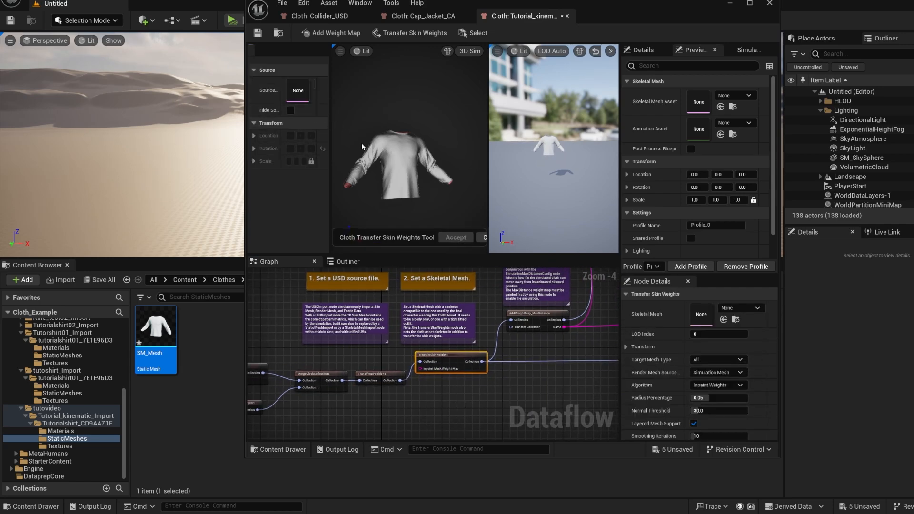
pyautogui.click(727, 309)
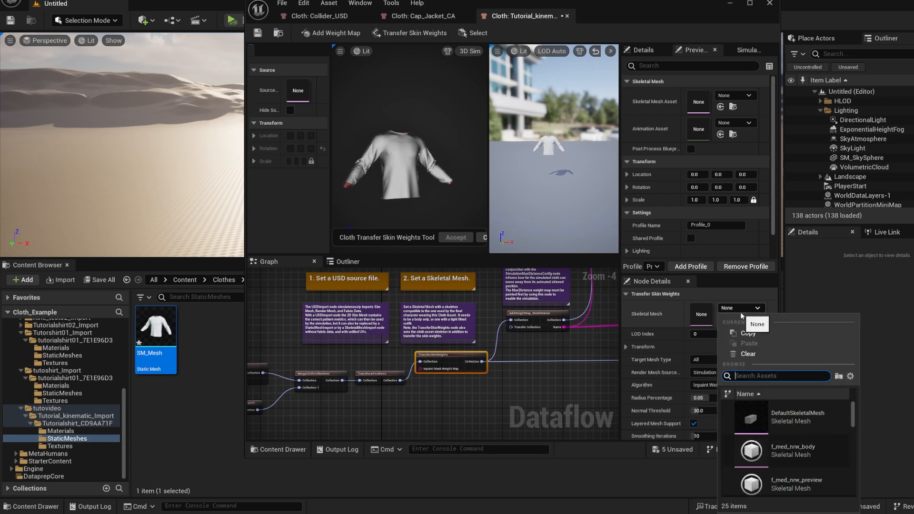
pyautogui.write('m_tal')
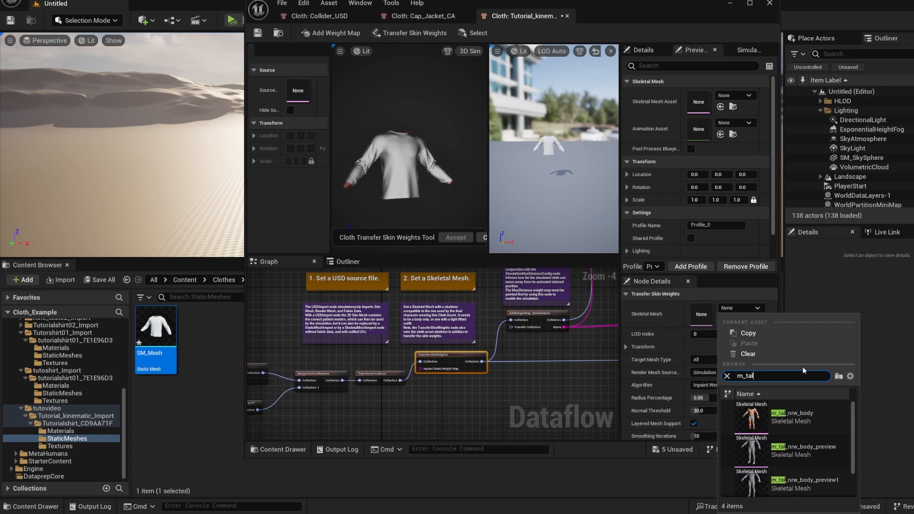
pyautogui.click(802, 419)
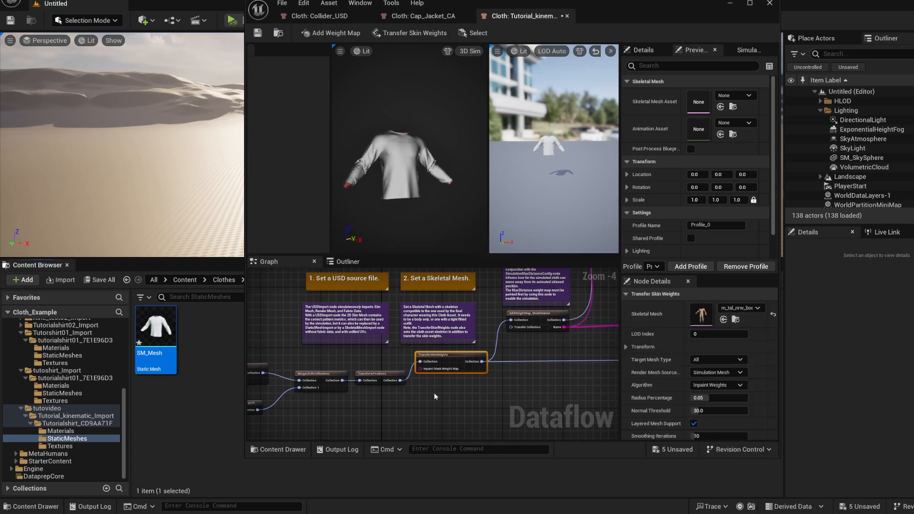
pyautogui.click(450, 405)
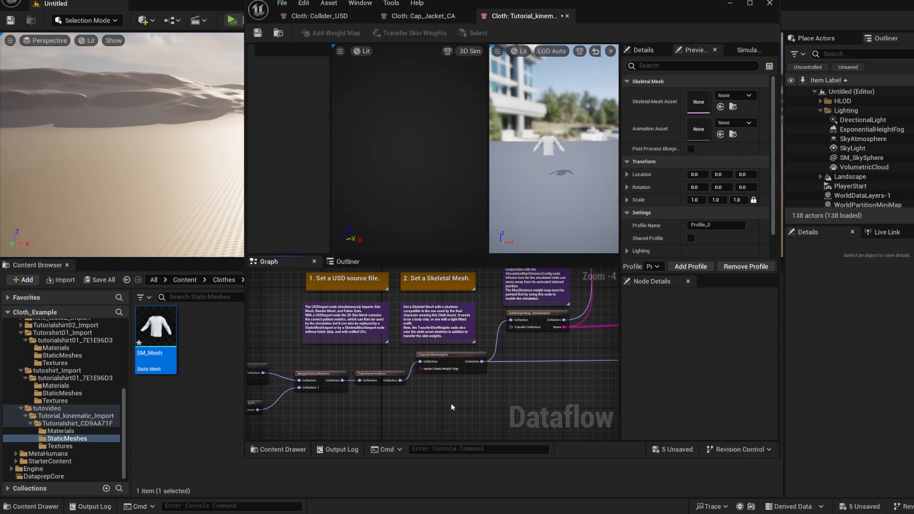
pyautogui.click(450, 353)
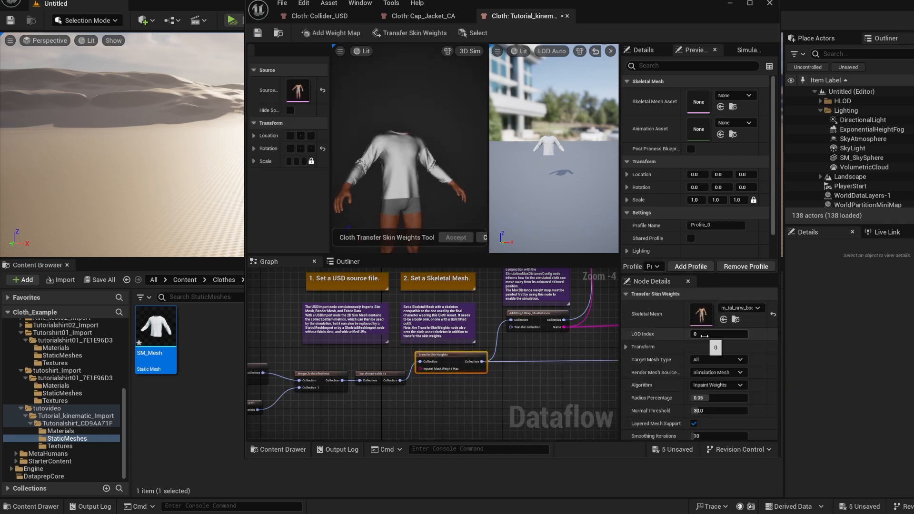
# Open the AddWeightMap_MaxDistance node for weight map painting and widen the cloth editor window
pyautogui.moveTo(549, 392); pyautogui.dragTo(510, 391, button='right')
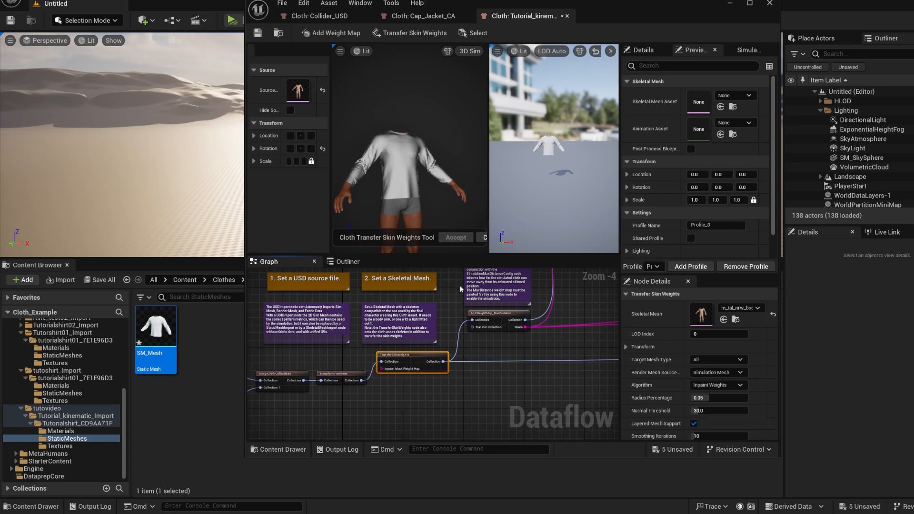
pyautogui.click(415, 358)
pyautogui.moveTo(517, 349); pyautogui.dragTo(482, 356, button='right')
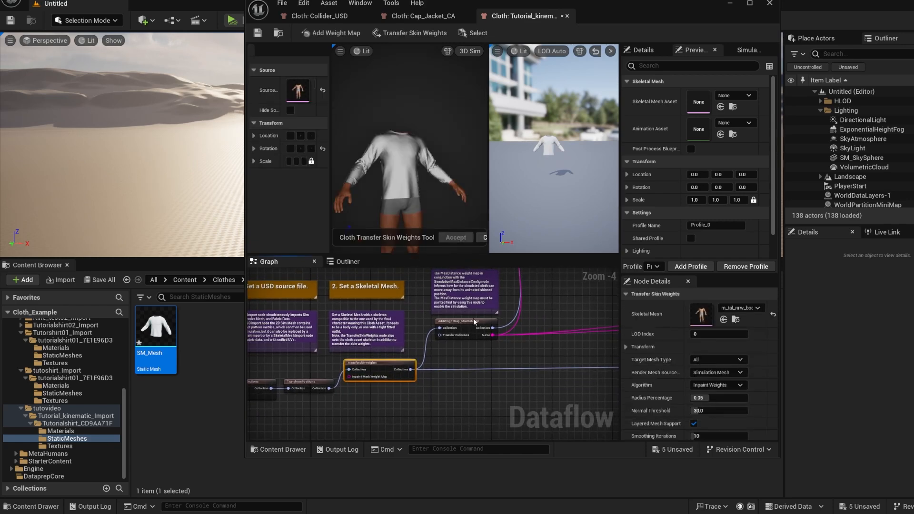
pyautogui.click(473, 320)
pyautogui.scroll(1, 474, 321)
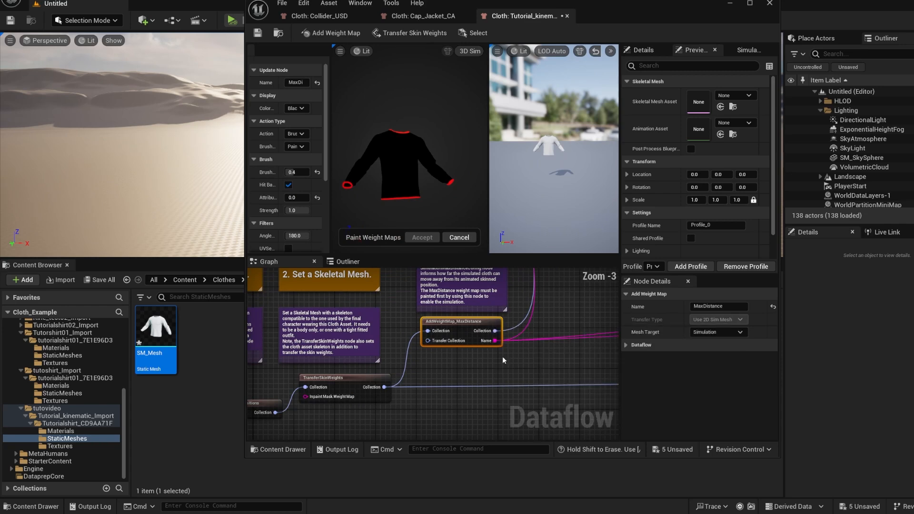
pyautogui.moveTo(245, 207); pyautogui.dragTo(74, 207)
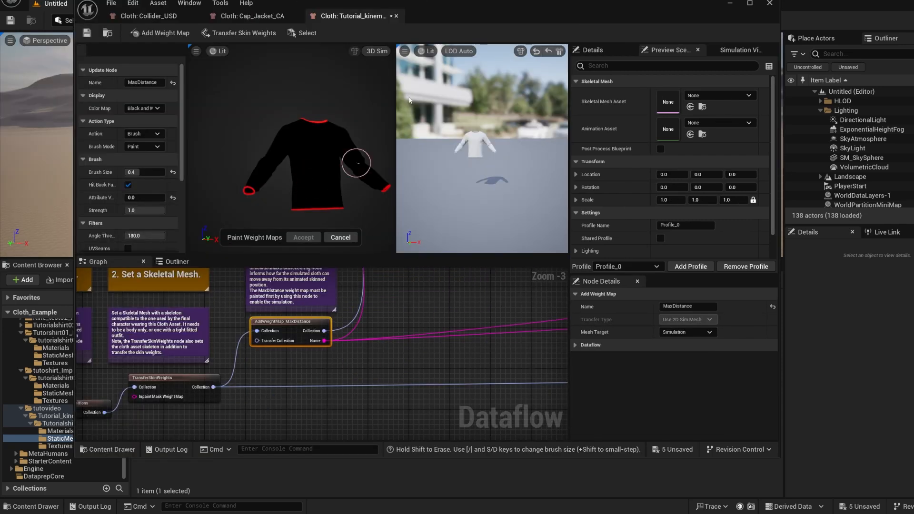
# Show the shirt's flat pattern pieces in 2D Sim view and widen the weight painting viewport
pyautogui.click(377, 51)
pyautogui.click(384, 67)
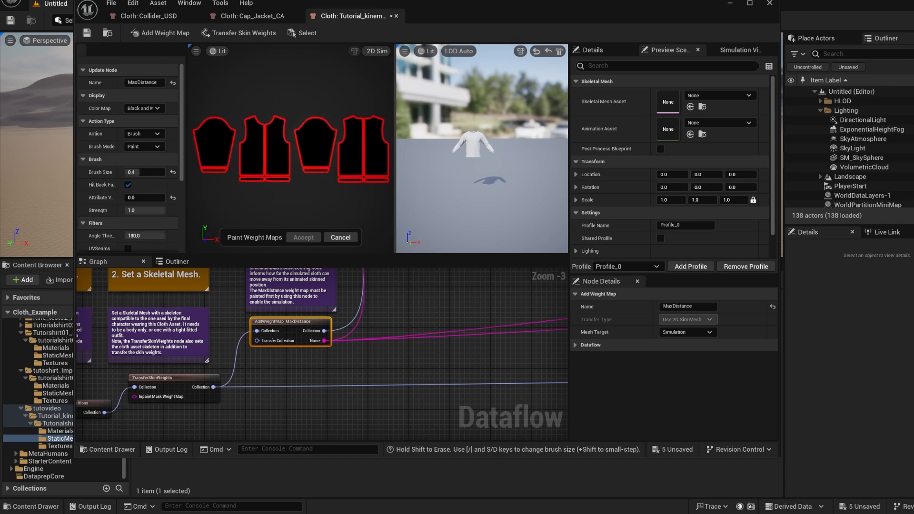
pyautogui.moveTo(396, 125); pyautogui.dragTo(450, 125)
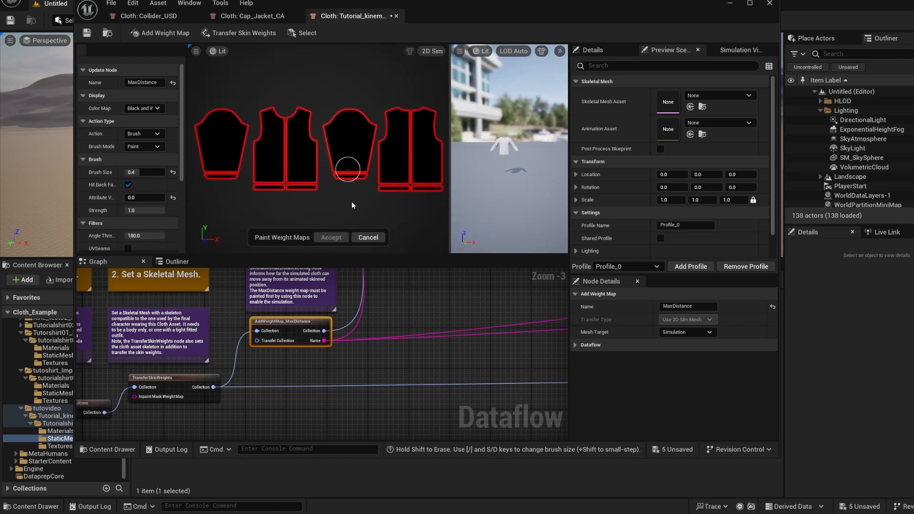
pyautogui.moveTo(351, 201); pyautogui.dragTo(354, 180, button='right')
pyautogui.scroll(-2, 354, 180)
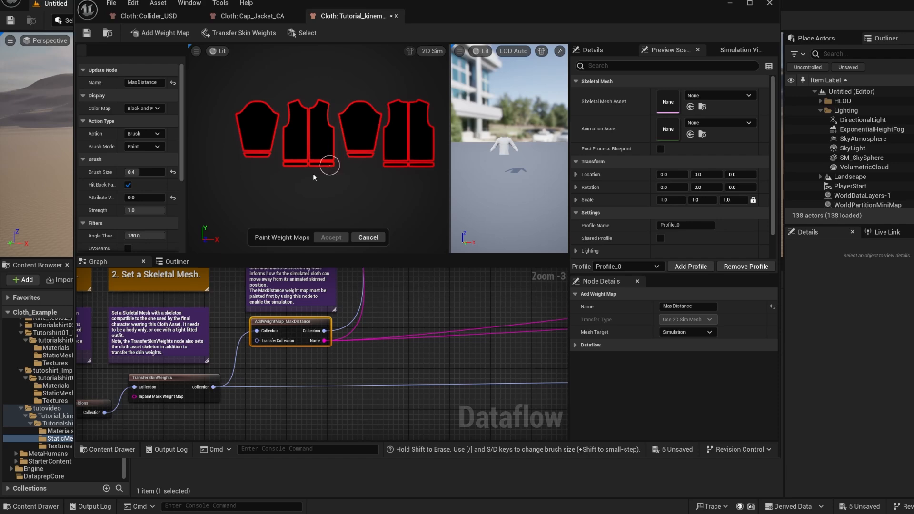
# Paint MaxDistance value 1 across the lower part of both torso pattern pieces, leaving the sleeves unpainted
pyautogui.click(147, 195)
pyautogui.write('1')
pyautogui.press('Return')
pyautogui.moveTo(303, 163)
pyautogui.mouseDown()
pyautogui.moveTo(290, 167)
pyautogui.moveTo(331, 165)
pyautogui.mouseUp()
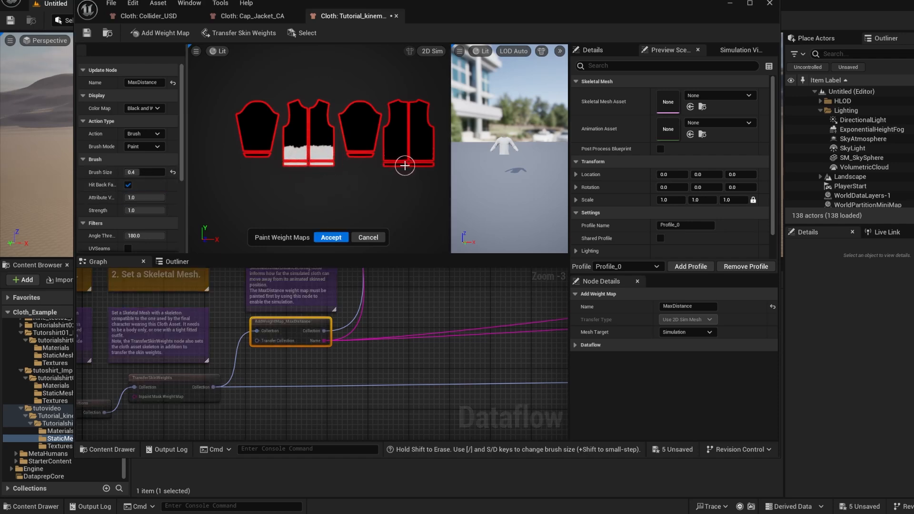
pyautogui.moveTo(405, 165); pyautogui.dragTo(419, 157)
# Smooth the border between painted and unpainted torso areas with the Smooth brush, using sizes 0.4 and 0.275, and accept the weight map
pyautogui.scroll(2, 323, 141)
pyautogui.click(143, 147)
pyautogui.click(138, 164)
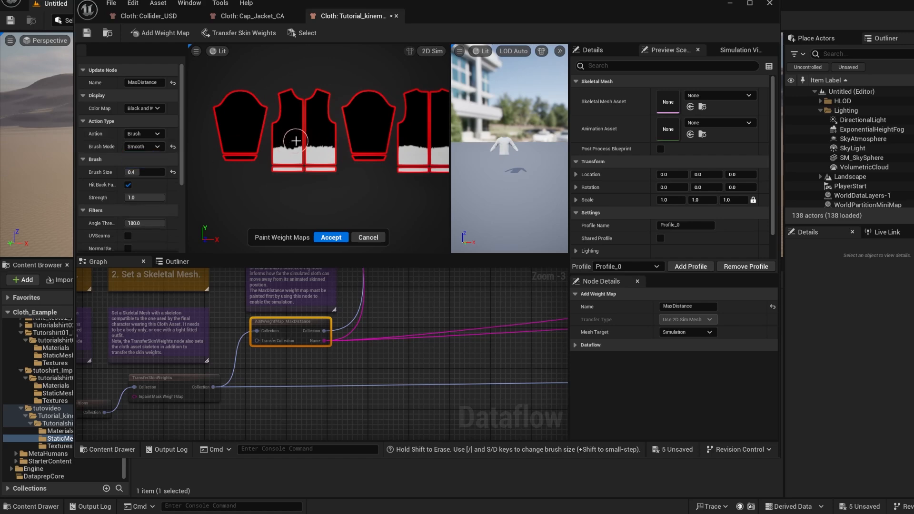
pyautogui.moveTo(291, 141)
pyautogui.mouseDown()
pyautogui.moveTo(281, 145)
pyautogui.moveTo(330, 149)
pyautogui.mouseUp()
pyautogui.moveTo(414, 151); pyautogui.dragTo(327, 153, button='right')
pyautogui.moveTo(342, 151)
pyautogui.mouseDown()
pyautogui.moveTo(315, 149)
pyautogui.moveTo(370, 140)
pyautogui.moveTo(315, 137)
pyautogui.mouseUp()
pyautogui.moveTo(294, 151); pyautogui.dragTo(352, 147, button='right')
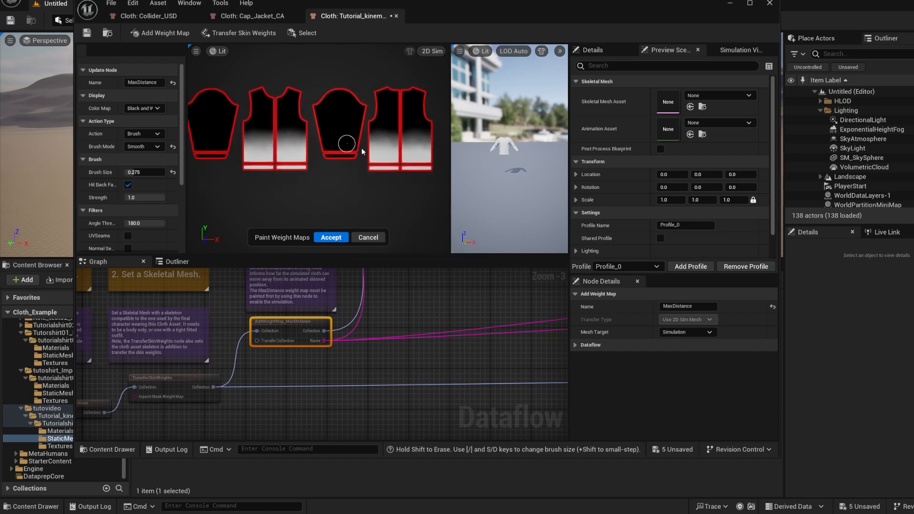
pyautogui.click(335, 237)
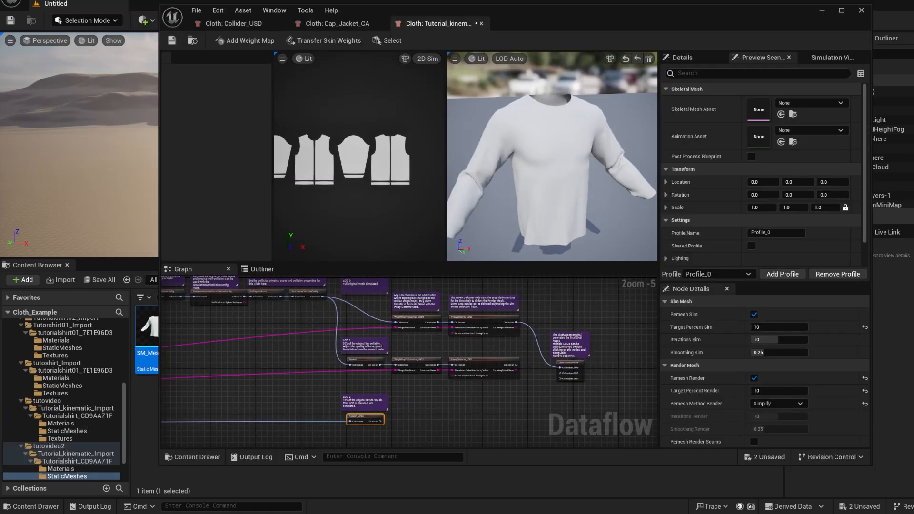
# Examine the simulated shirt up close and from a distance in the preview viewport
pyautogui.moveTo(582, 237); pyautogui.dragTo(592, 243, button='right')
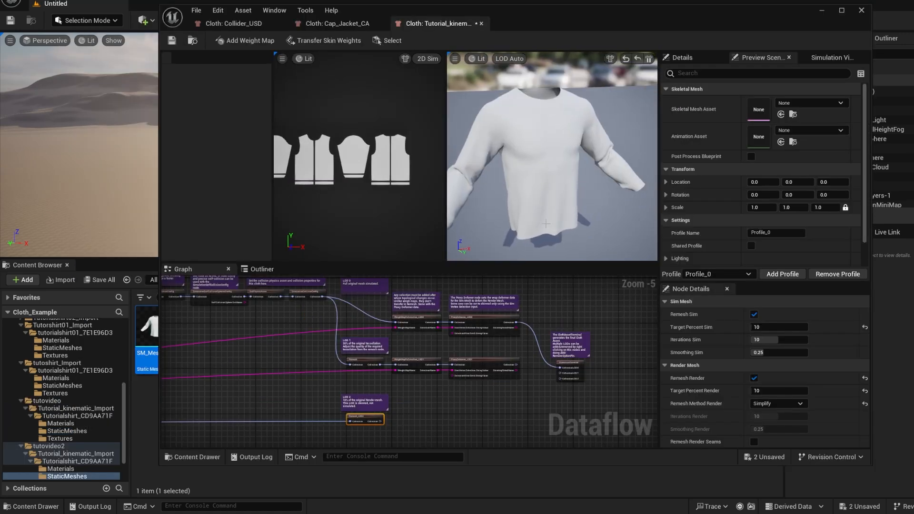
pyautogui.scroll(-8, 552, 159)
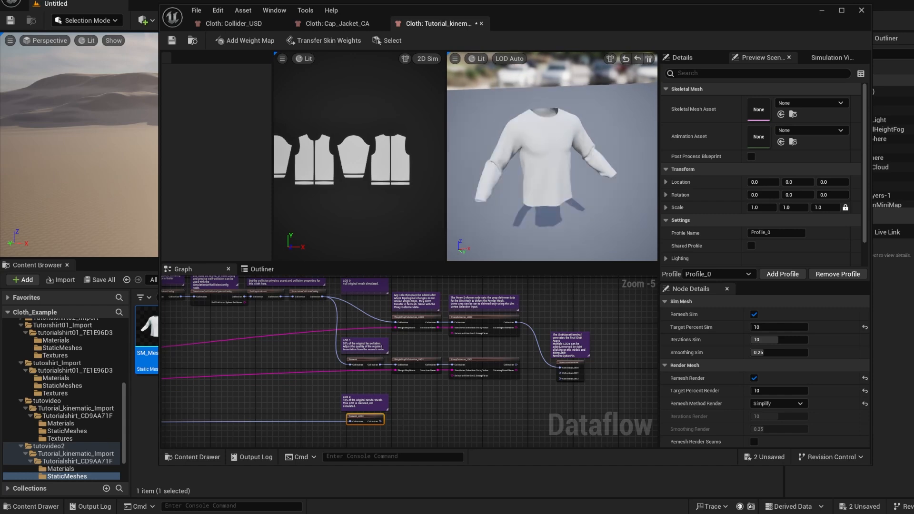
pyautogui.moveTo(552, 159)
pyautogui.mouseDown(button='right')
pyautogui.moveTo(551, 143)
pyautogui.moveTo(549, 166)
pyautogui.mouseUp(button='right')
pyautogui.scroll(7, 549, 166)
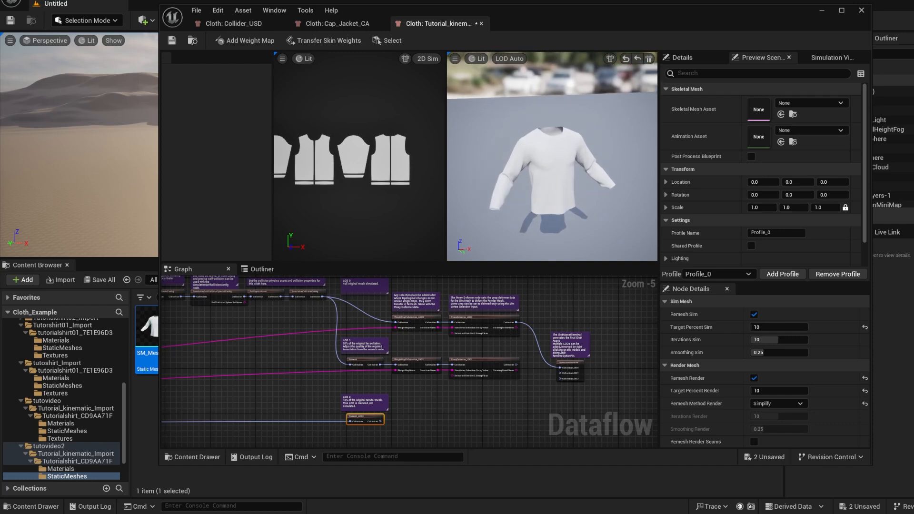
pyautogui.scroll(-8, 549, 166)
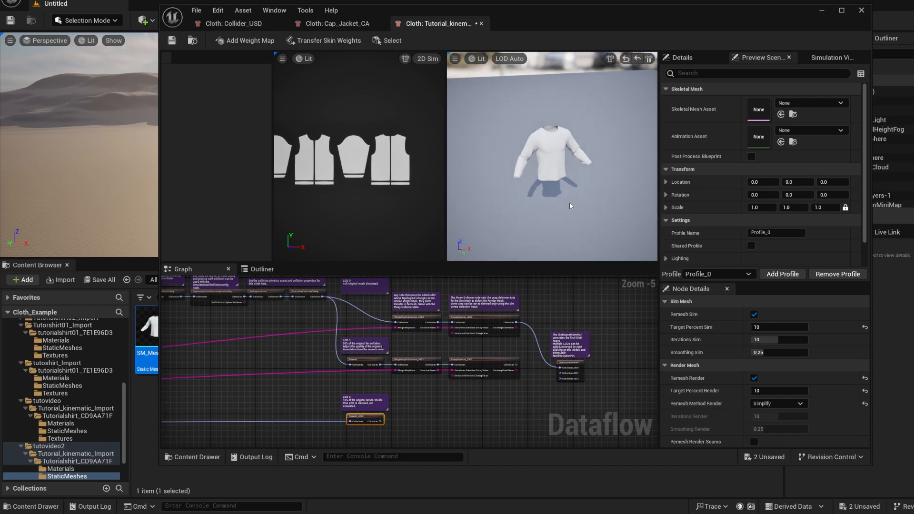
pyautogui.scroll(8, 579, 159)
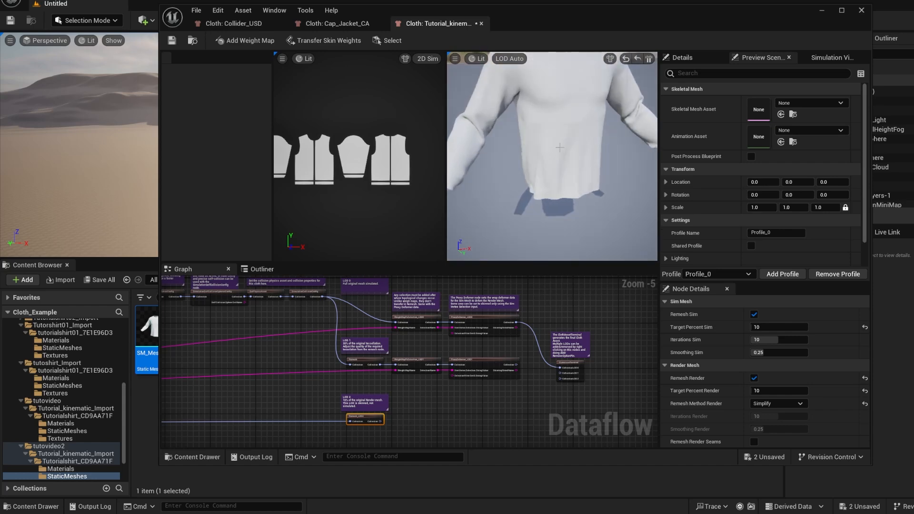
pyautogui.scroll(-2, 579, 159)
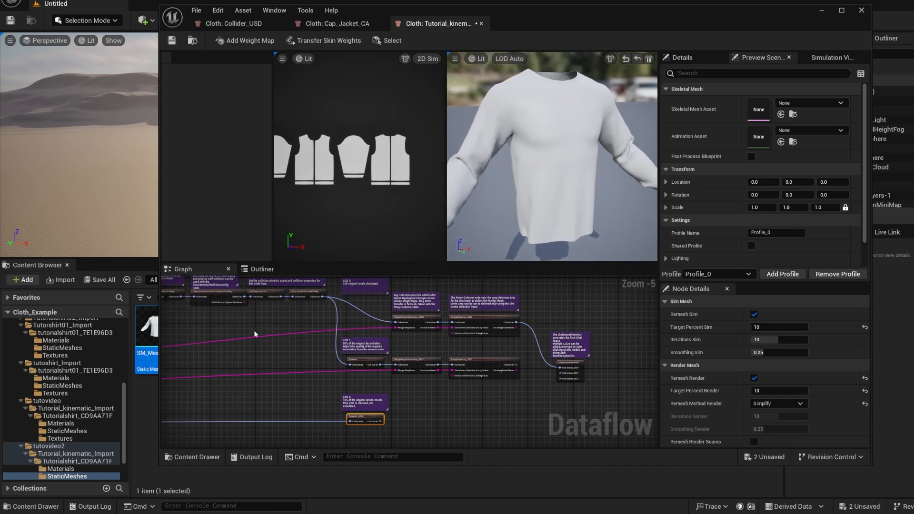
# Set the SetPhysicsAsset node's physics asset to m_tal_nrw_body_Physics
pyautogui.moveTo(249, 347); pyautogui.dragTo(317, 373, button='right')
pyautogui.scroll(-1, 261, 350)
pyautogui.scroll(4, 318, 372)
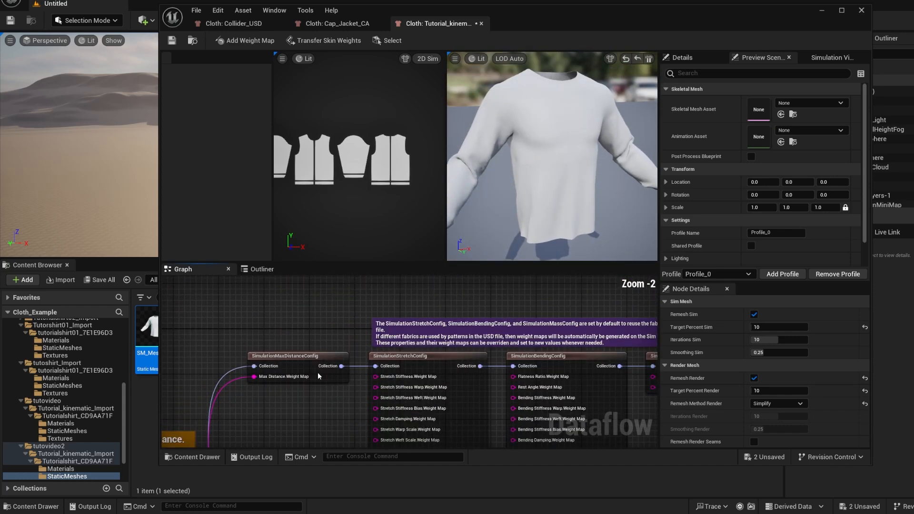
pyautogui.moveTo(440, 423); pyautogui.dragTo(267, 395, button='right')
pyautogui.scroll(-2, 402, 380)
pyautogui.moveTo(640, 395); pyautogui.dragTo(439, 381, button='right')
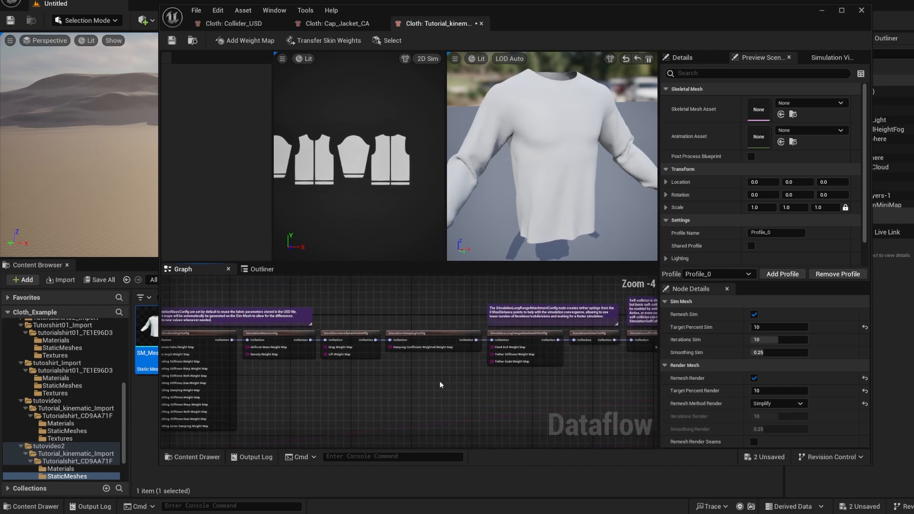
pyautogui.scroll(-2, 437, 380)
pyautogui.moveTo(569, 402); pyautogui.dragTo(563, 401, button='right')
pyautogui.scroll(3, 566, 361)
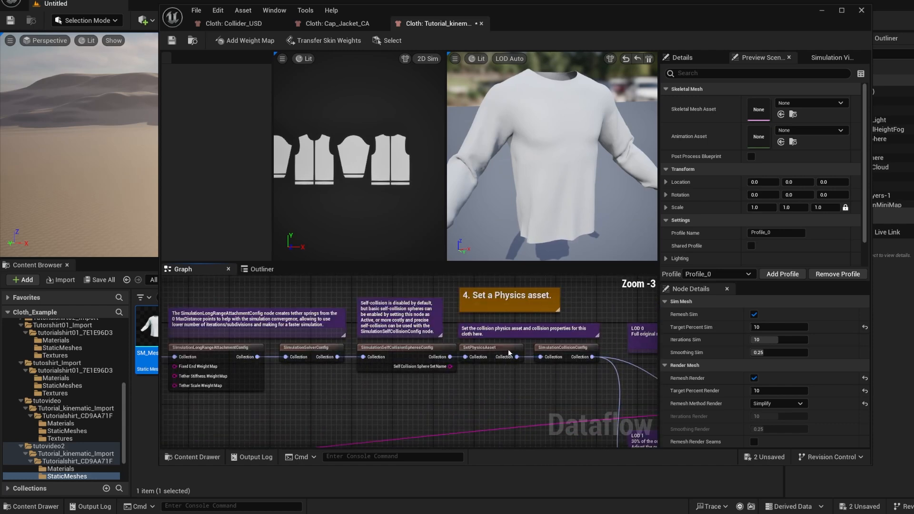
pyautogui.click(505, 350)
pyautogui.click(815, 316)
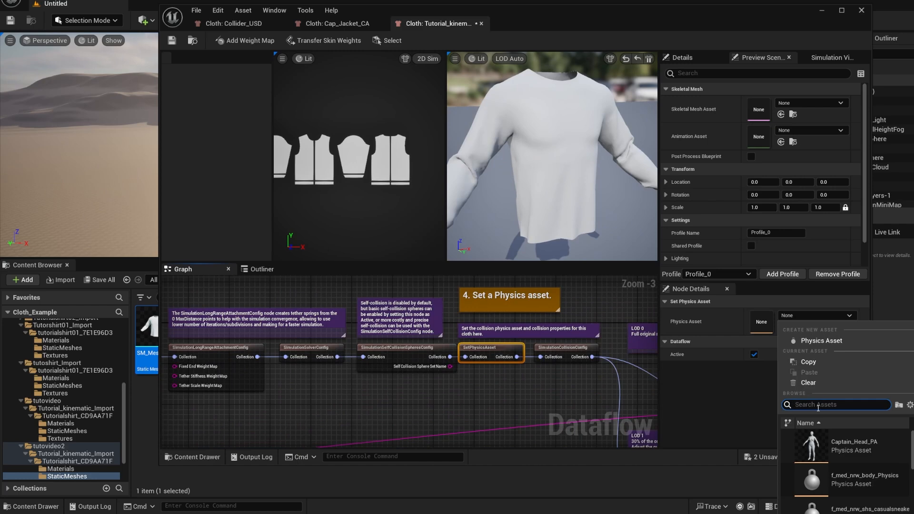
pyautogui.write('m_tal')
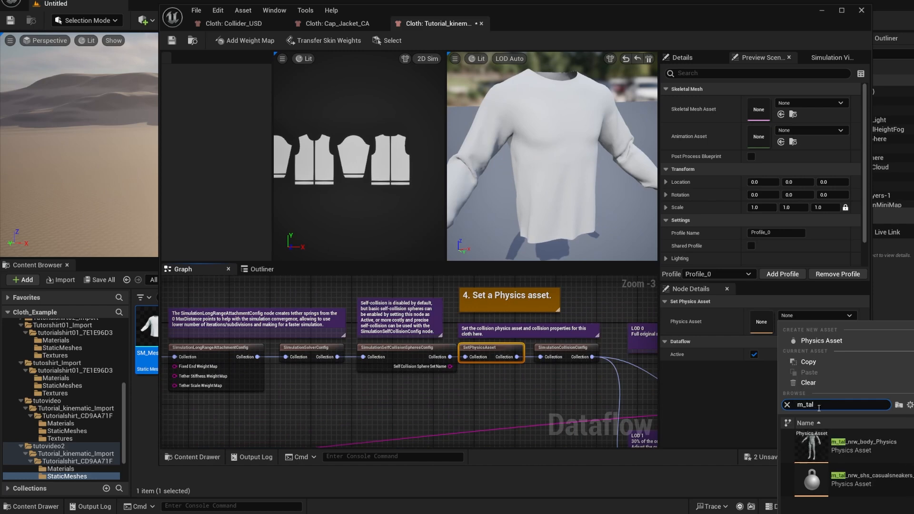
pyautogui.click(850, 445)
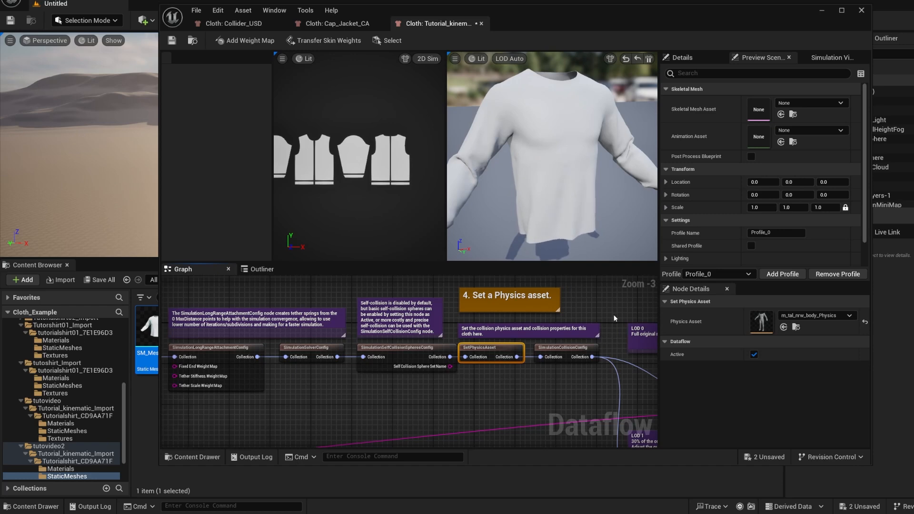
# Set the preview scene's skeletal mesh to m_tal_nrw_body and reset the cloth simulation
pyautogui.moveTo(614, 316); pyautogui.dragTo(561, 310, button='right')
pyautogui.click(805, 106)
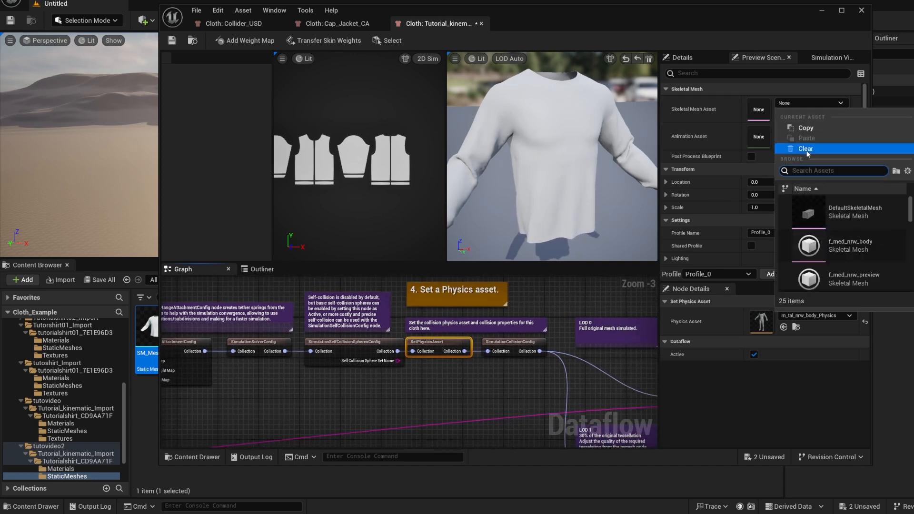
pyautogui.write('m')
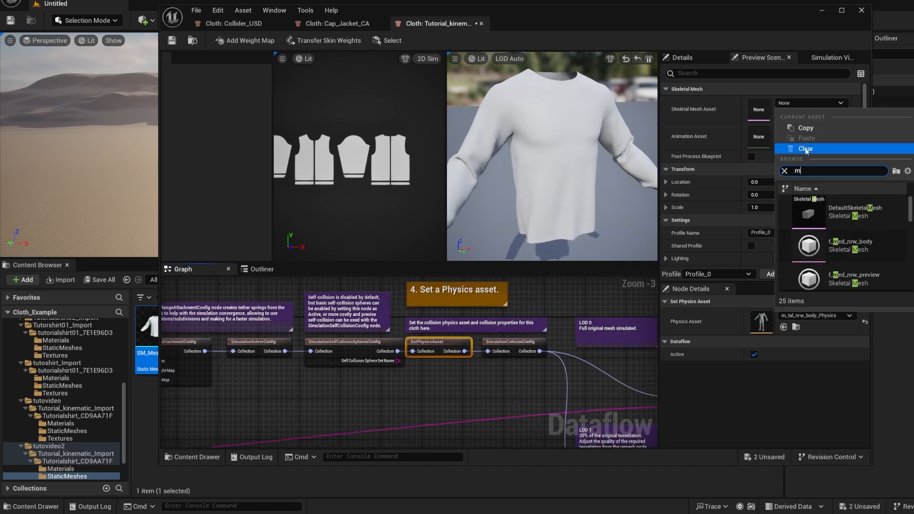
pyautogui.write('_tal')
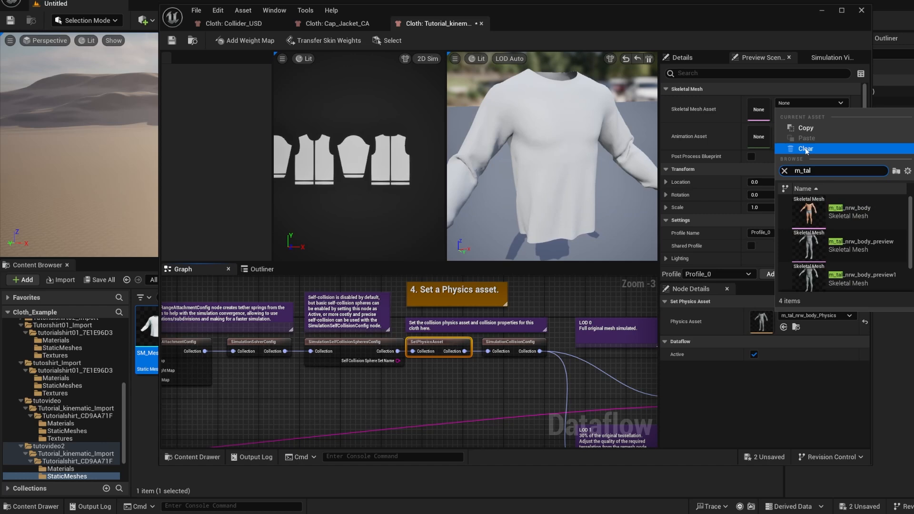
pyautogui.click(849, 211)
pyautogui.keyDown('alt'); pyautogui.moveTo(582, 192); pyautogui.dragTo(585, 170); pyautogui.keyUp('alt')
pyautogui.click(637, 61)
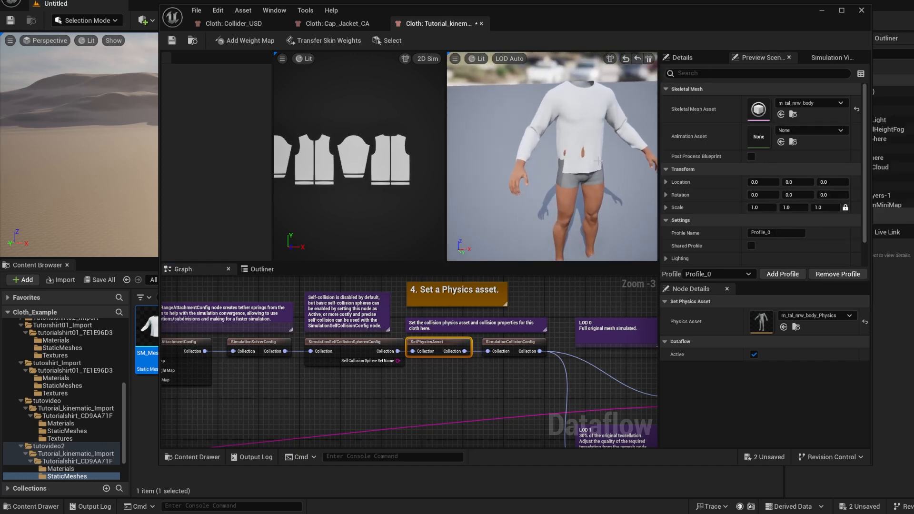
# Inspect the simulated shirt on the body from several angles for areas where the skin pokes through
pyautogui.moveTo(581, 152); pyautogui.dragTo(595, 154, button='right')
pyautogui.moveTo(566, 209); pyautogui.dragTo(576, 172, button='right')
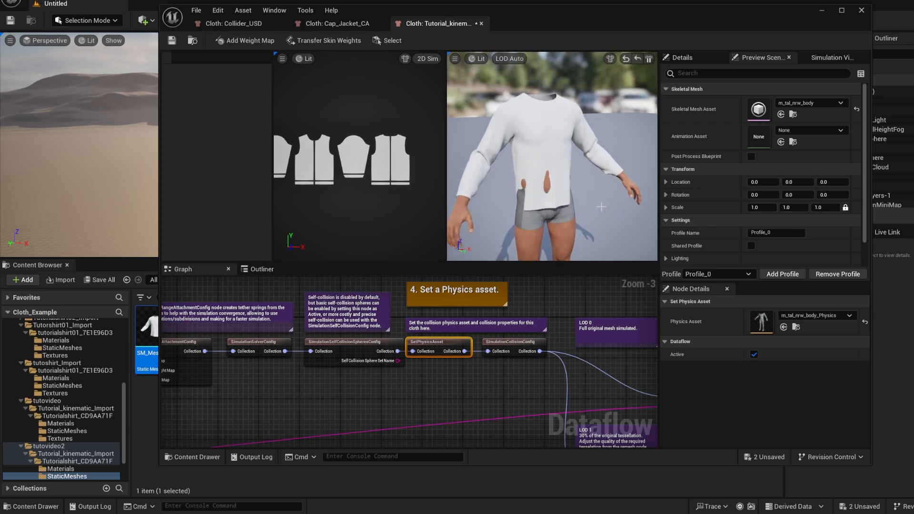
pyautogui.scroll(-3, 567, 209)
pyautogui.moveTo(567, 209); pyautogui.dragTo(556, 231, button='right')
pyautogui.scroll(-2, 541, 374)
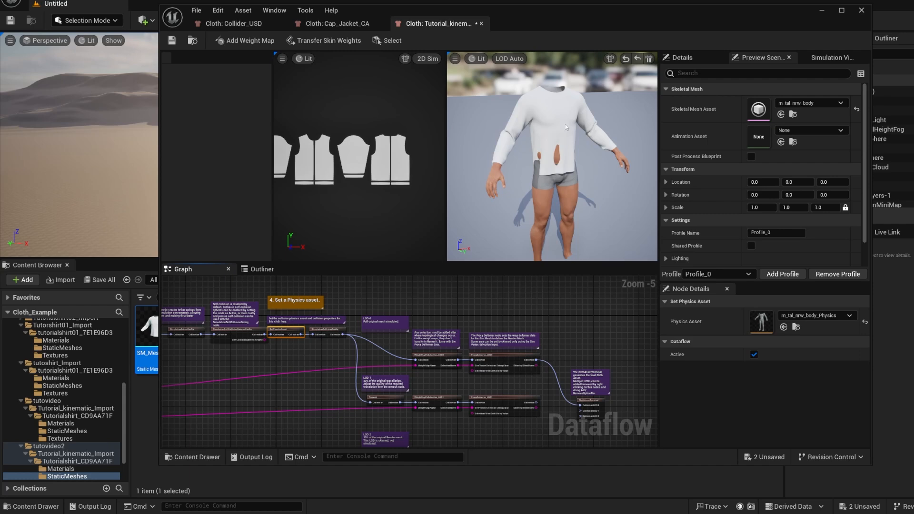
pyautogui.moveTo(575, 178); pyautogui.dragTo(592, 185, button='right')
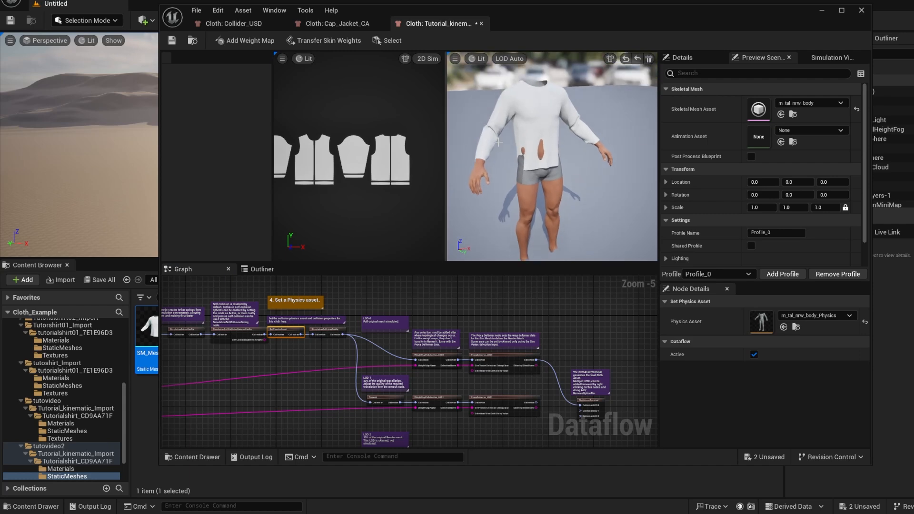
# Move the ClothAssetTerminal node together with its comment farther away from the LOD branches
pyautogui.moveTo(297, 382); pyautogui.dragTo(340, 369, button='right')
pyautogui.moveTo(416, 389); pyautogui.dragTo(383, 349, button='right')
pyautogui.moveTo(559, 367); pyautogui.dragTo(453, 363, button='right')
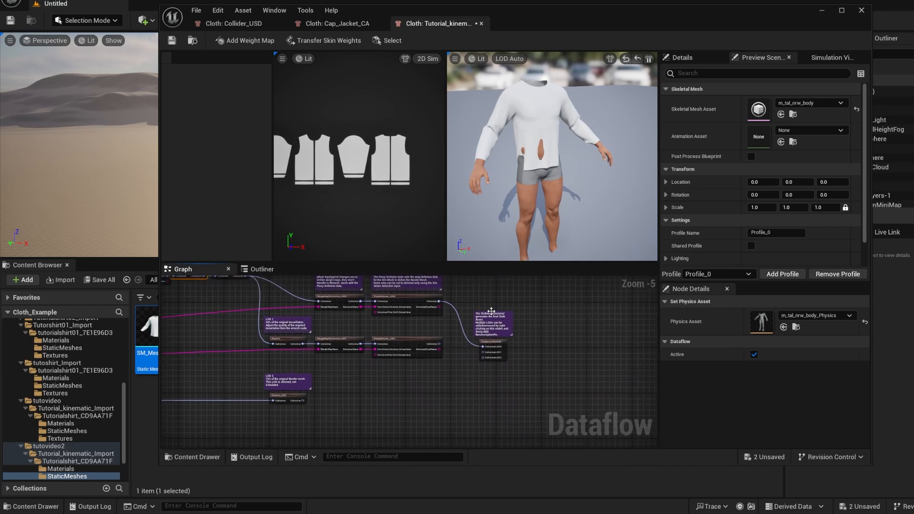
pyautogui.moveTo(491, 306); pyautogui.dragTo(519, 384)
pyautogui.moveTo(497, 343); pyautogui.dragTo(635, 336)
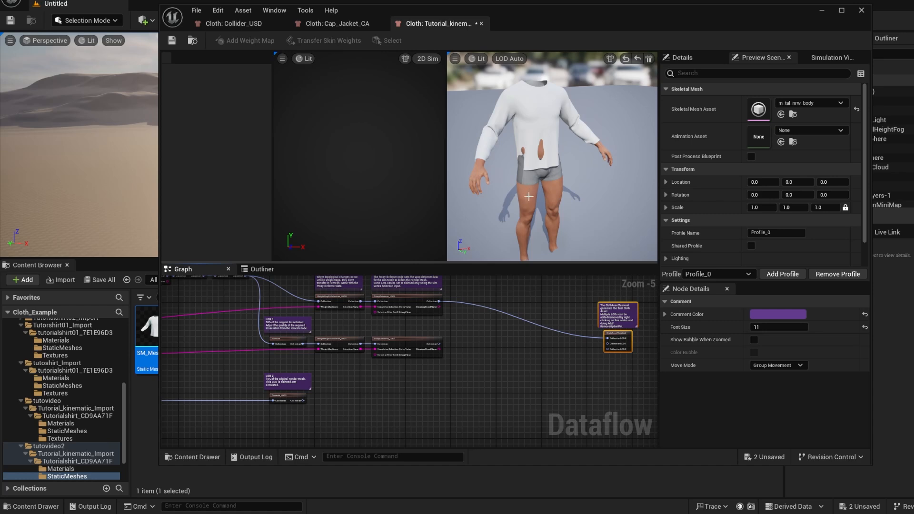
# Open the m_tal_nrw_body_Physics asset assigned to the SetPhysicsAsset node
pyautogui.moveTo(529, 196); pyautogui.dragTo(572, 228)
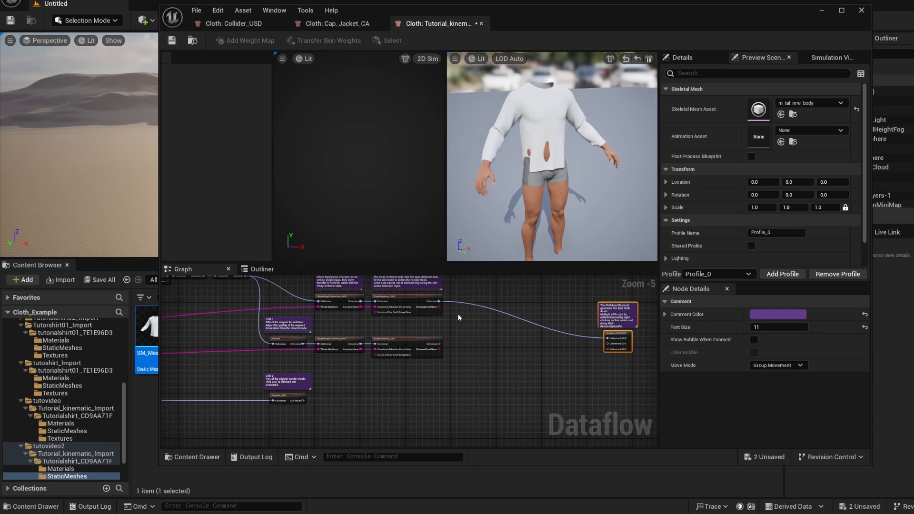
pyautogui.moveTo(407, 337); pyautogui.dragTo(456, 372, button='right')
pyautogui.moveTo(259, 316); pyautogui.dragTo(304, 337, button='right')
pyautogui.scroll(2, 293, 332)
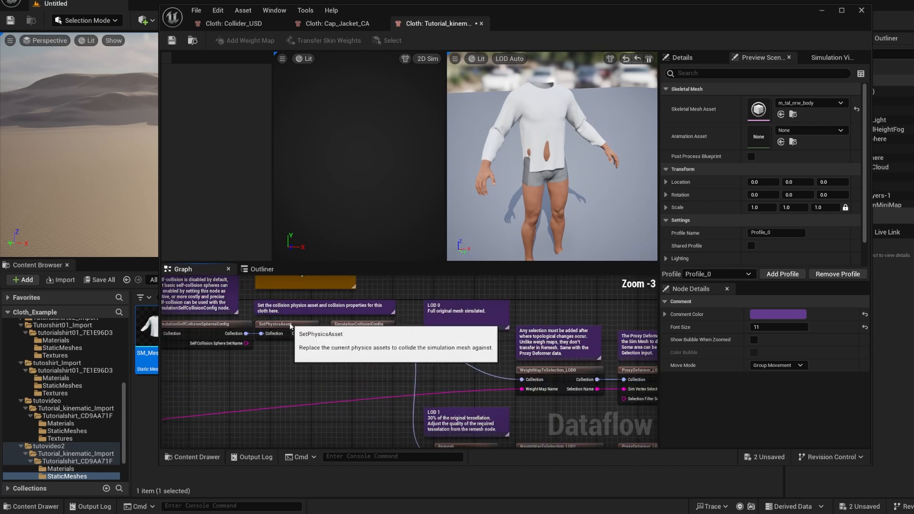
pyautogui.click(294, 332)
pyautogui.doubleClick(766, 318)
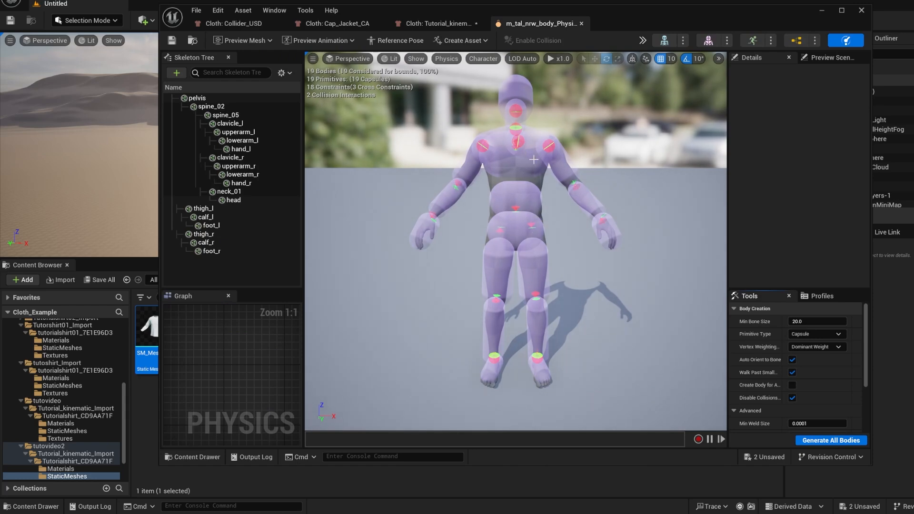
# Compare the physics asset's collision bodies with the shirt preview and close the physics asset
pyautogui.click(452, 25)
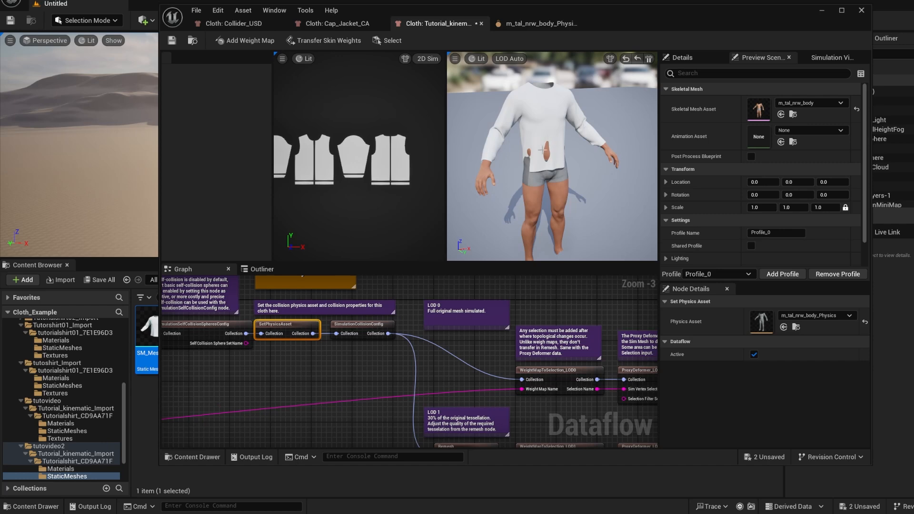
pyautogui.click(528, 24)
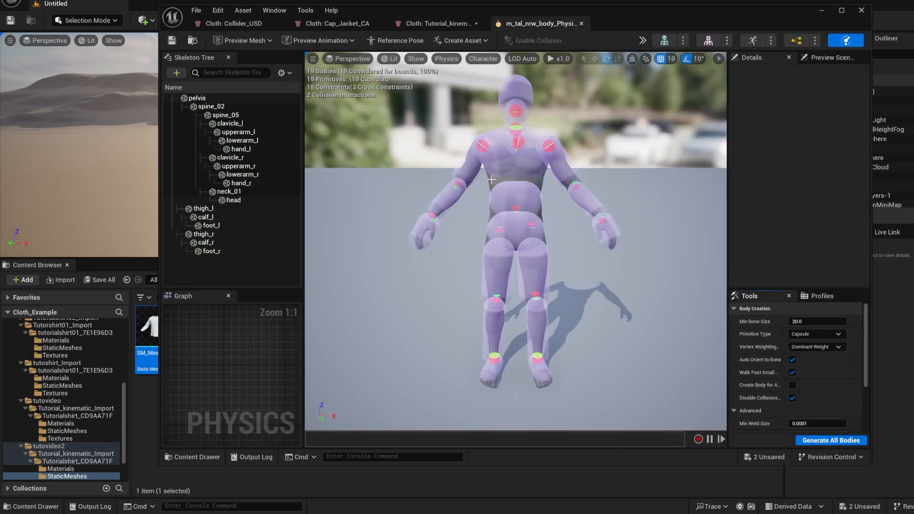
pyautogui.click(581, 24)
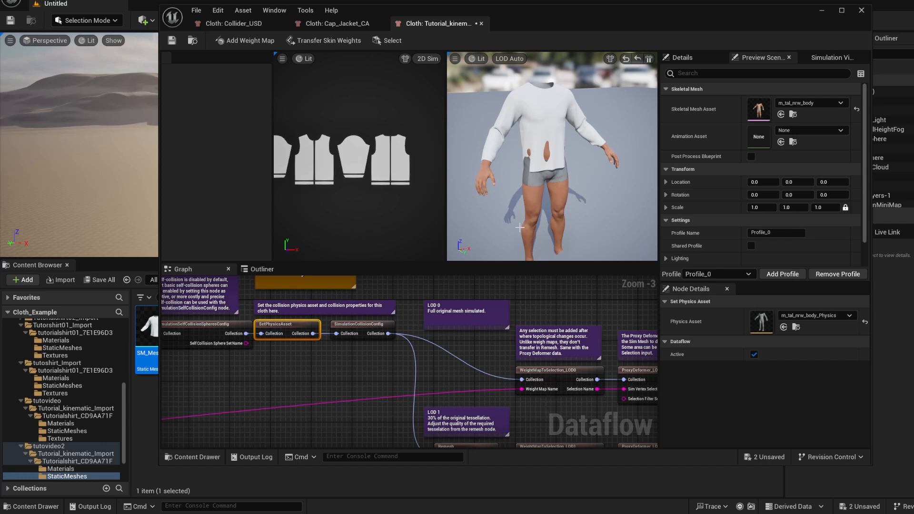
pyautogui.scroll(-3, 320, 371)
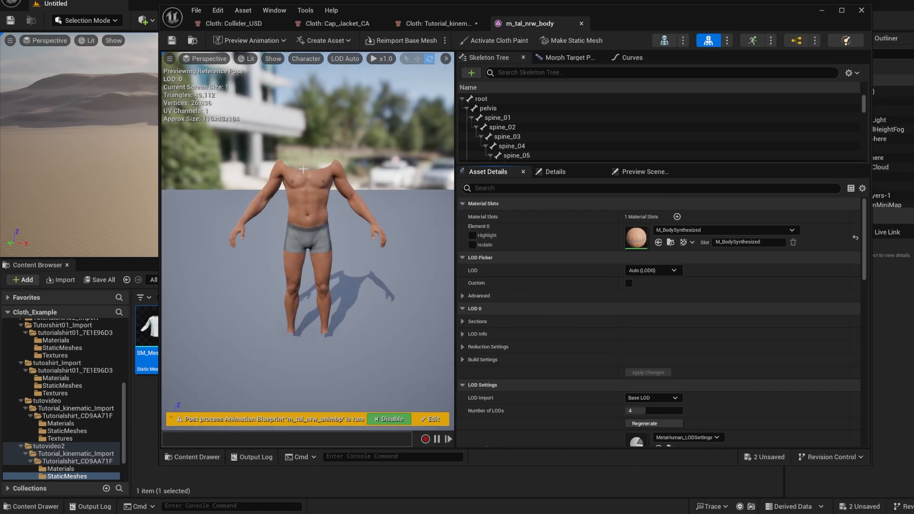
# Compare the shirt preview in the Tutorial_kinematic cloth asset with the m_tal_nrw_body skeletal mesh
pyautogui.click(435, 23)
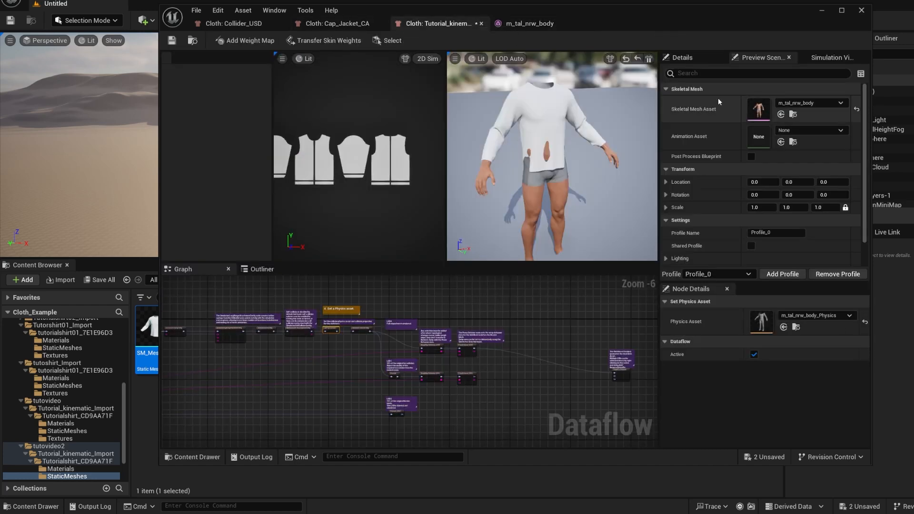
pyautogui.click(528, 23)
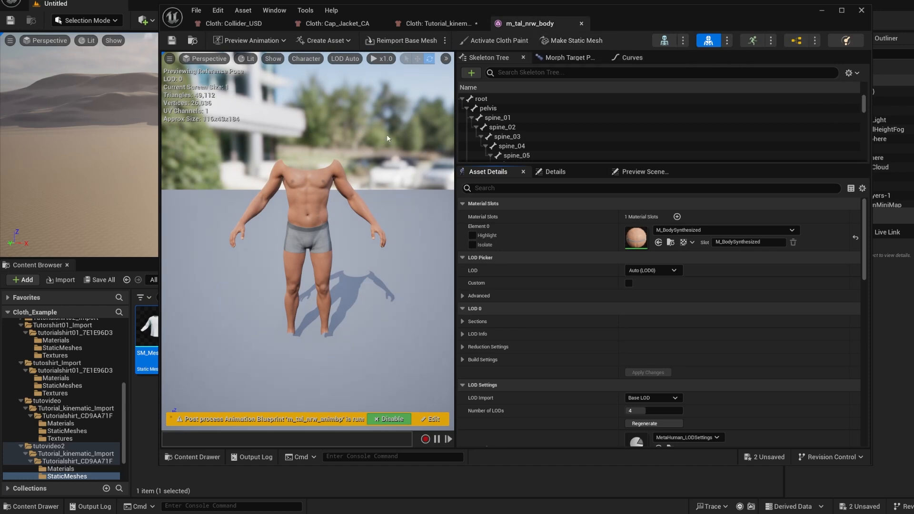
pyautogui.click(438, 24)
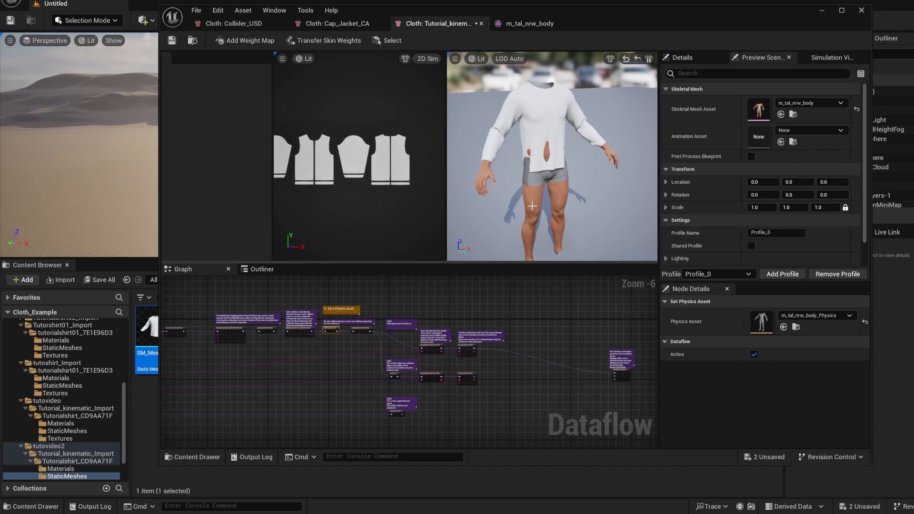
# Show the mesh of the StaticMeshImport node in the Kinematic Collider group of the Cap_Jacket_CA cloth asset
pyautogui.click(361, 24)
pyautogui.scroll(-7, 388, 338)
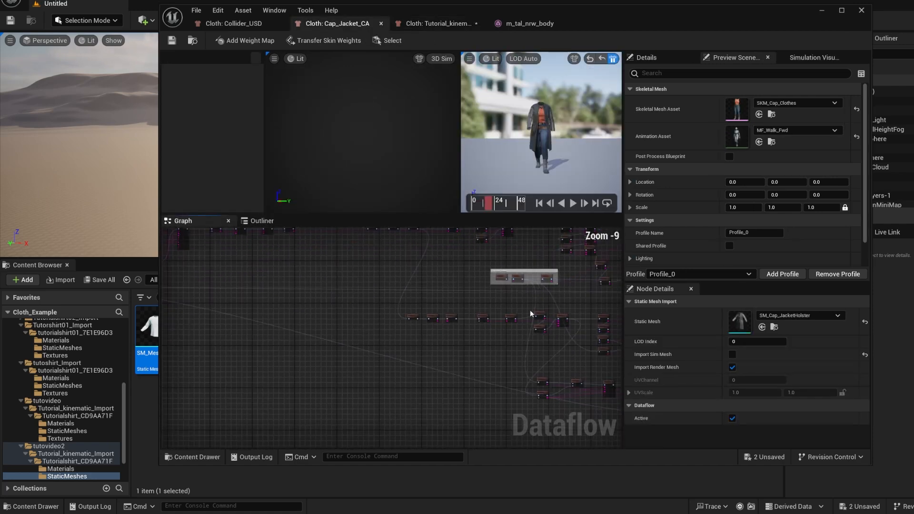
pyautogui.scroll(6, 524, 312)
pyautogui.scroll(2, 453, 314)
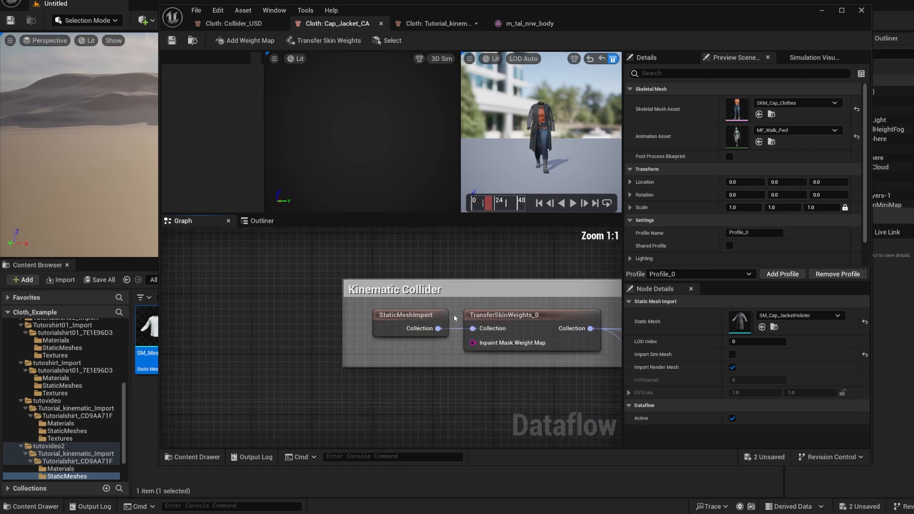
pyautogui.click(406, 317)
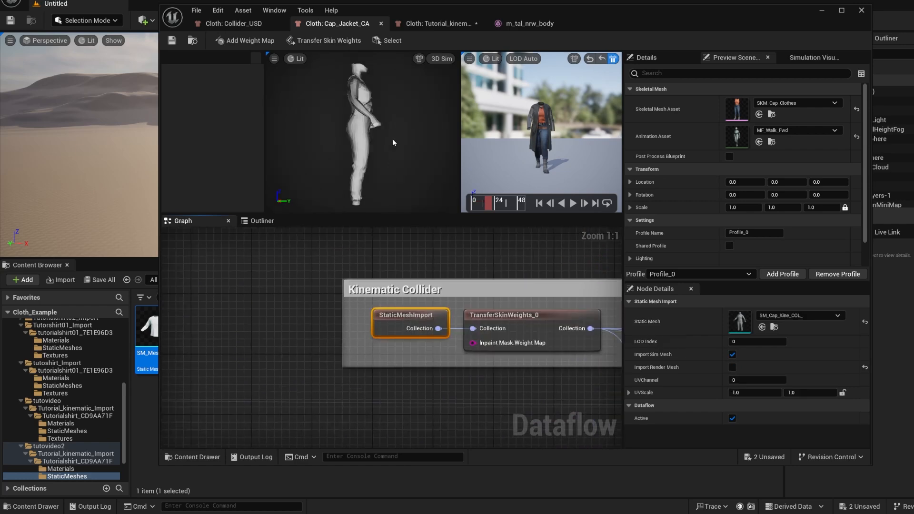
# Examine the shape and density of the SM_Cap_Kine_COL_ collider mesh from several angles and distances
pyautogui.moveTo(392, 140); pyautogui.dragTo(393, 243, button='middle')
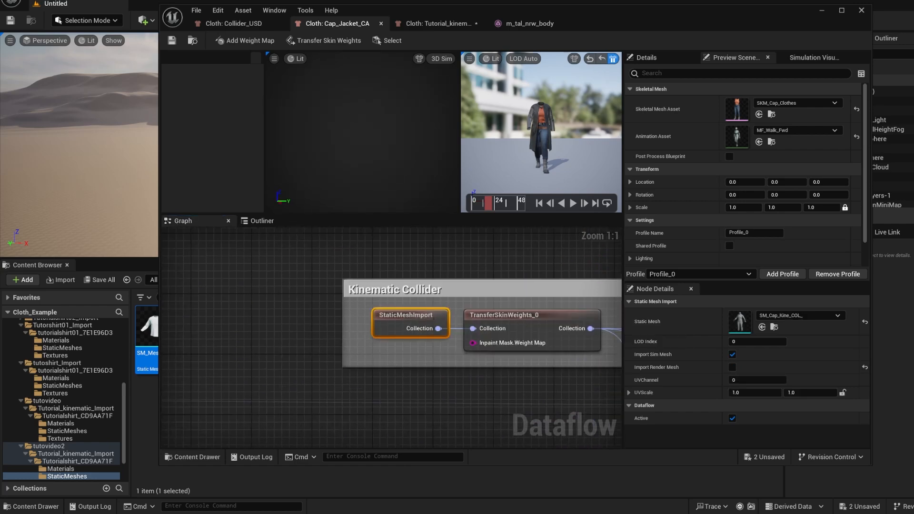
pyautogui.keyDown('alt'); pyautogui.moveTo(393, 139); pyautogui.dragTo(309, 164); pyautogui.keyUp('alt')
pyautogui.scroll(5, 392, 140)
pyautogui.scroll(-7, 392, 139)
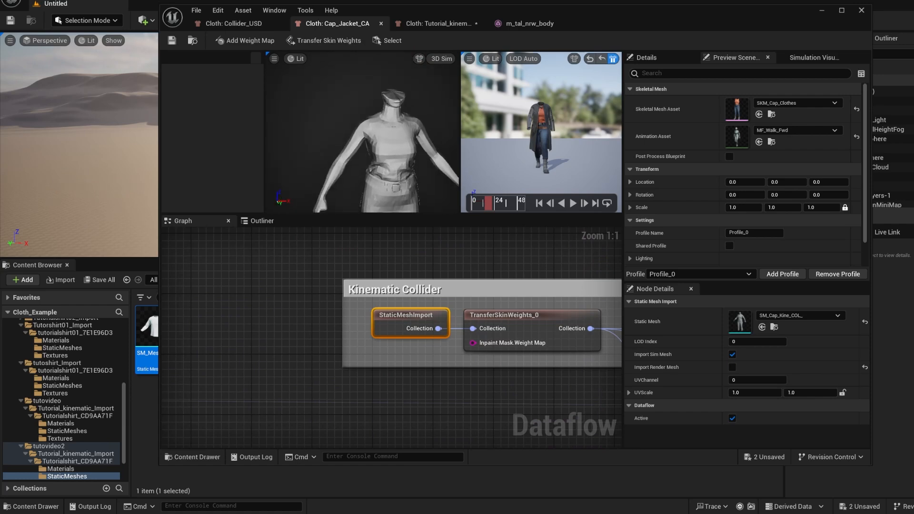
pyautogui.scroll(3, 393, 139)
pyautogui.scroll(-6, 393, 140)
pyautogui.moveTo(393, 139)
pyautogui.keyDown('alt'); pyautogui.mouseDown()
pyautogui.moveTo(429, 141)
pyautogui.moveTo(387, 142)
pyautogui.mouseUp(); pyautogui.keyUp('alt')
pyautogui.scroll(3, 393, 140)
pyautogui.keyDown('alt'); pyautogui.moveTo(393, 140); pyautogui.dragTo(383, 174, button='middle'); pyautogui.keyUp('alt')
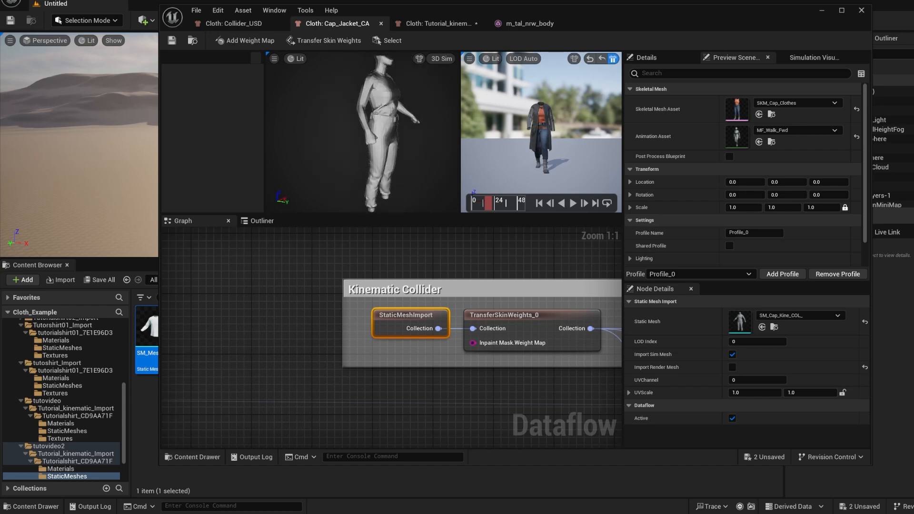
# Return to the Tutorial_kinematic cloth asset and reposition ClothAssetTerminal and its comment to leave free graph space beside the LOD branches
pyautogui.click(449, 24)
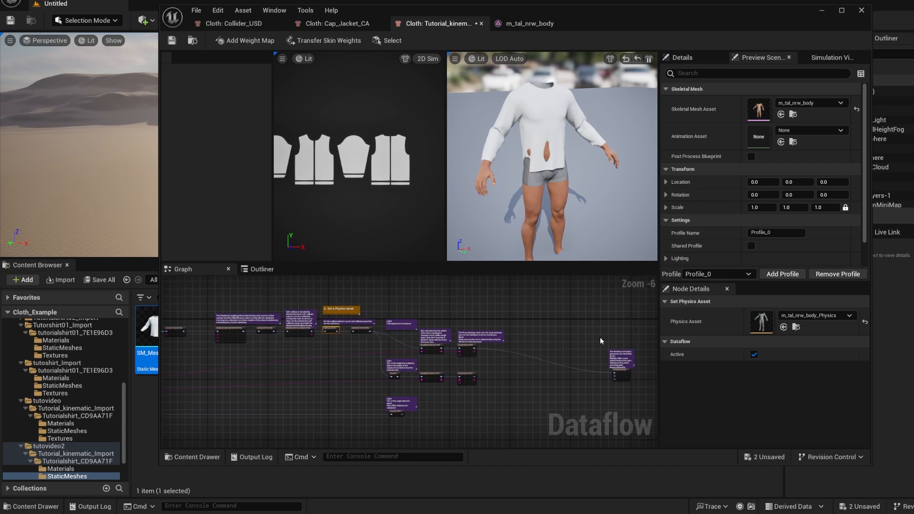
pyautogui.moveTo(600, 337); pyautogui.dragTo(623, 353)
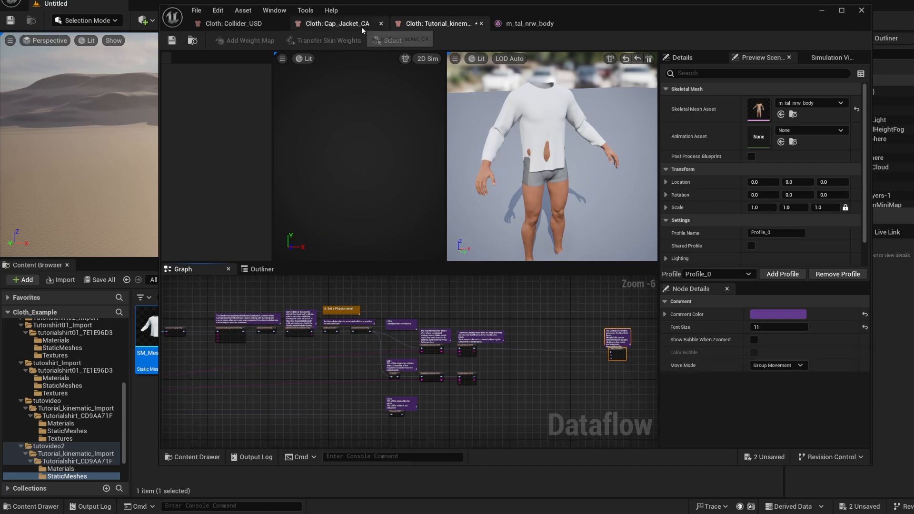
pyautogui.moveTo(324, 368); pyautogui.dragTo(376, 369, button='right')
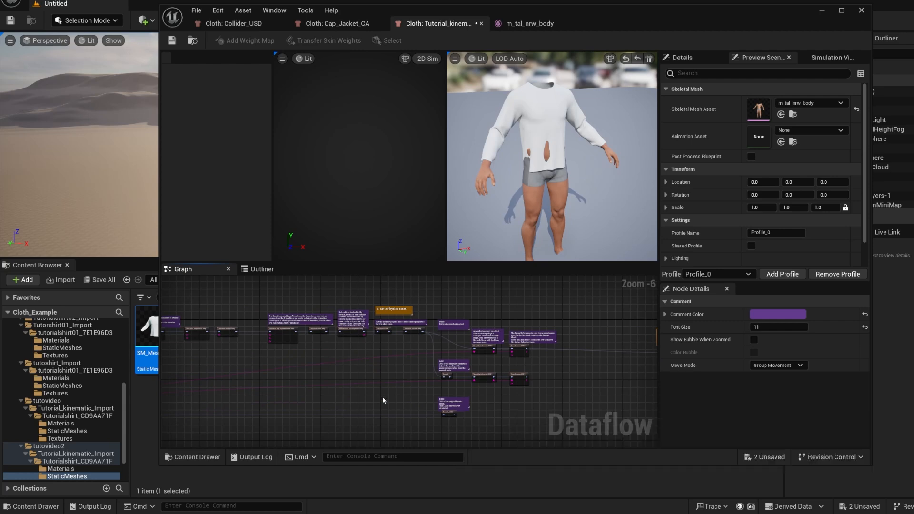
pyautogui.scroll(3, 384, 397)
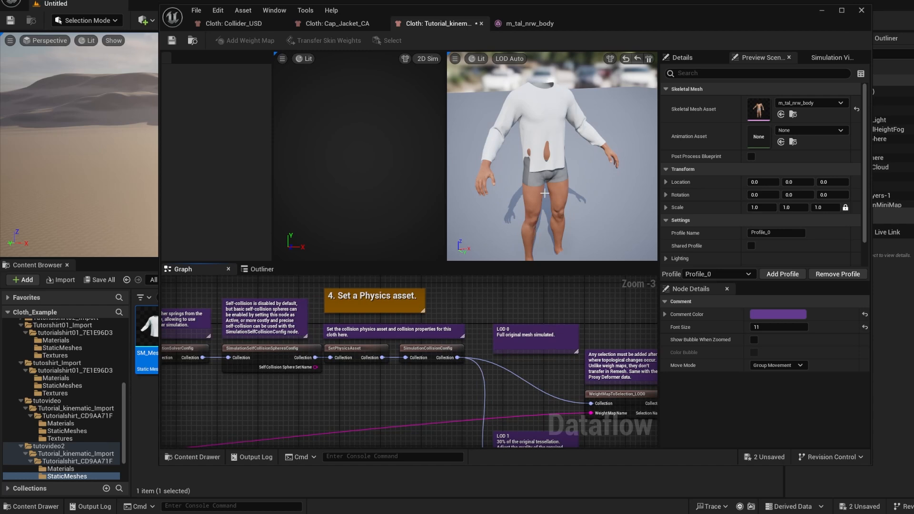
pyautogui.scroll(-4, 405, 381)
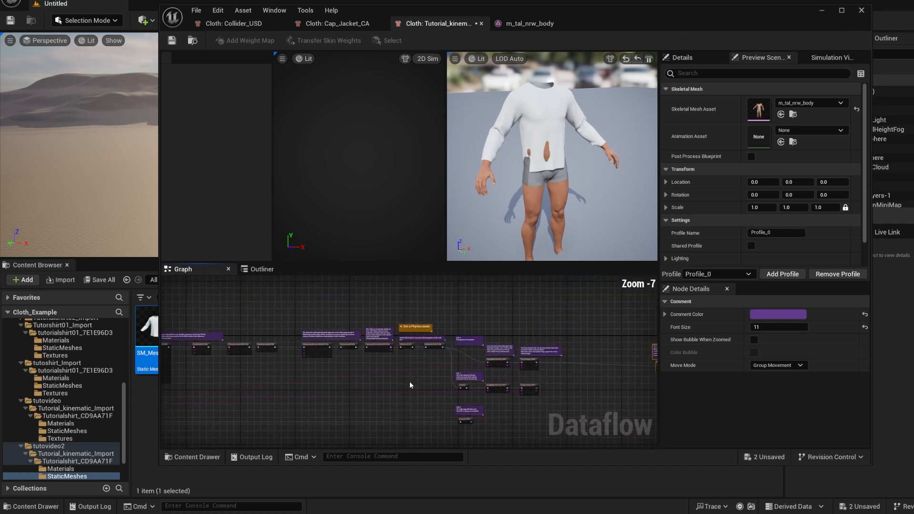
pyautogui.scroll(3, 484, 397)
pyautogui.moveTo(578, 404); pyautogui.dragTo(403, 374, button='right')
pyautogui.scroll(-2, 419, 381)
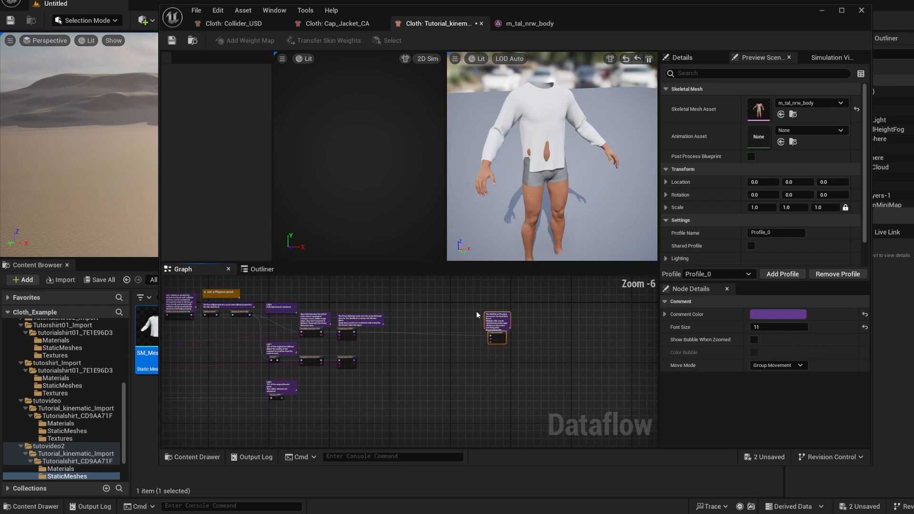
pyautogui.moveTo(488, 330); pyautogui.dragTo(511, 333)
pyautogui.scroll(1, 435, 378)
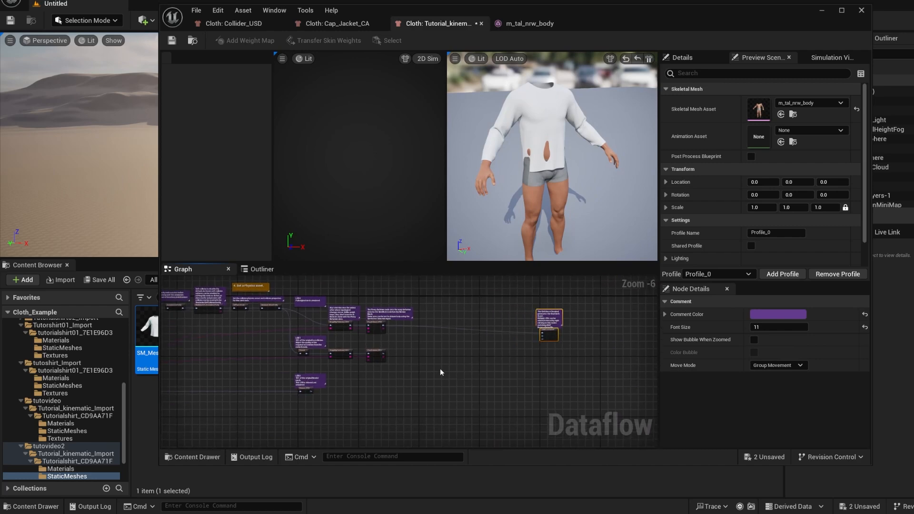
# Add a StaticMeshImport node in the free graph space between the LOD branches and ClothAssetTerminal
pyautogui.rightClick(455, 365)
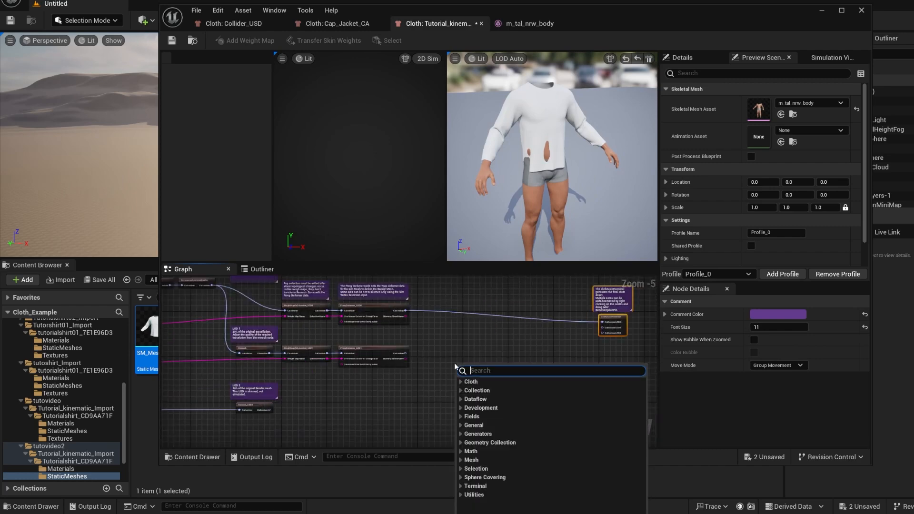
pyautogui.write('static')
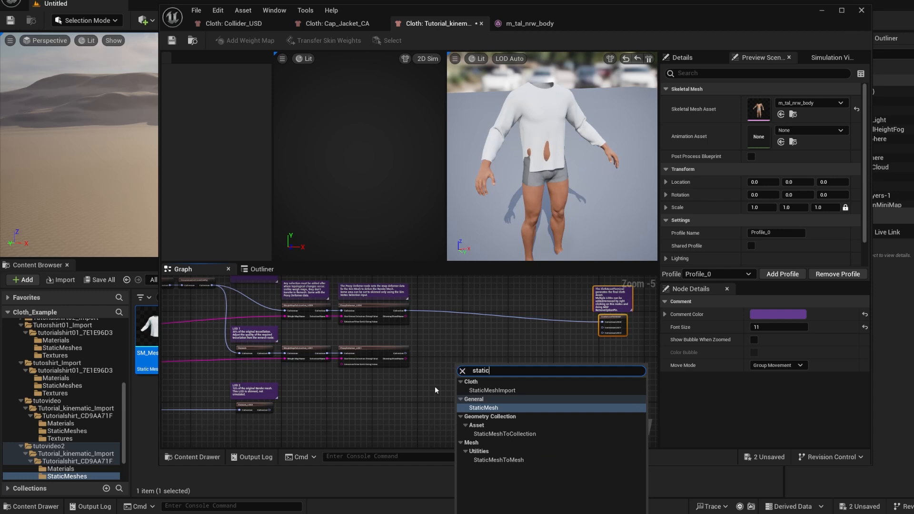
pyautogui.click(513, 390)
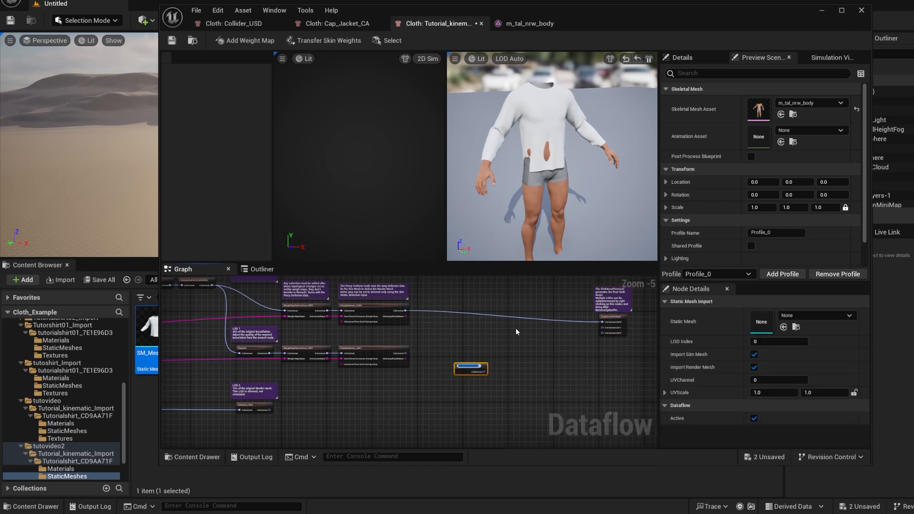
pyautogui.click(558, 394)
pyautogui.click(471, 372)
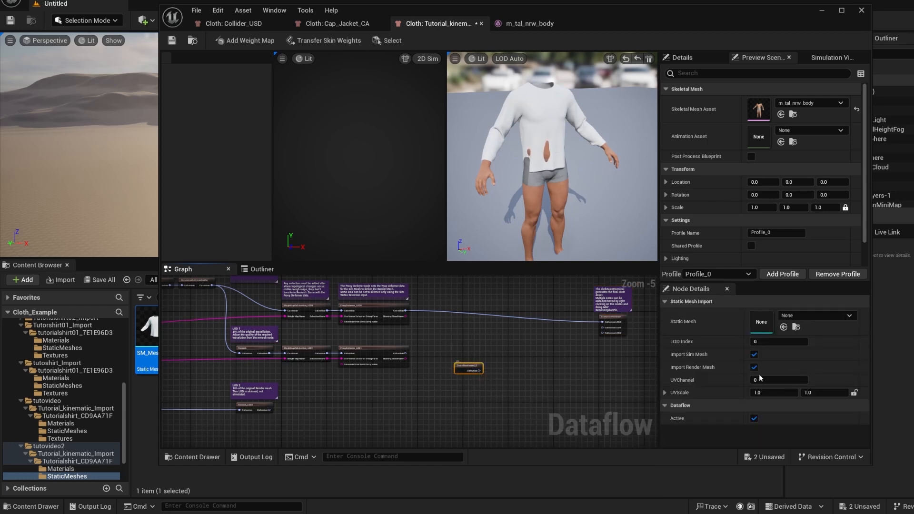
# Set the new StaticMeshImport node's static mesh to m_tal_collider and disable Import Render Mesh
pyautogui.click(810, 318)
pyautogui.write('m_')
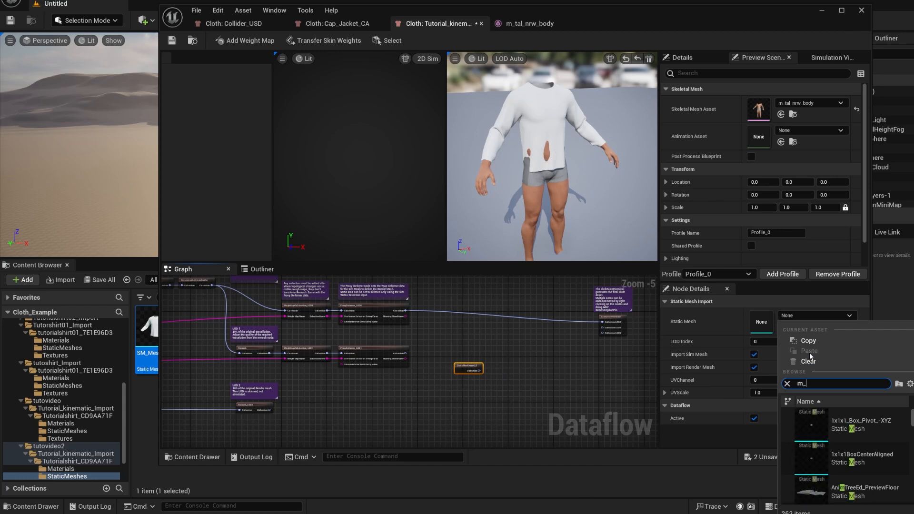
pyautogui.write('tal')
pyautogui.click(830, 430)
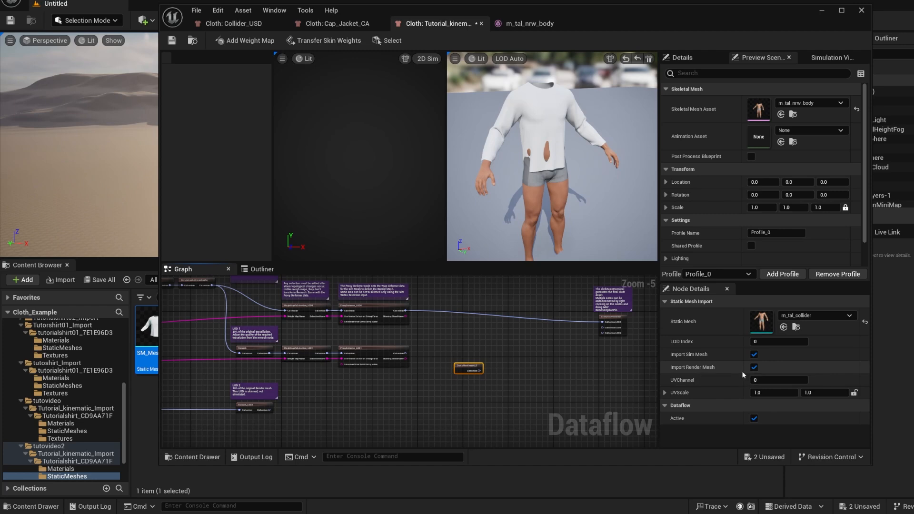
pyautogui.click(754, 367)
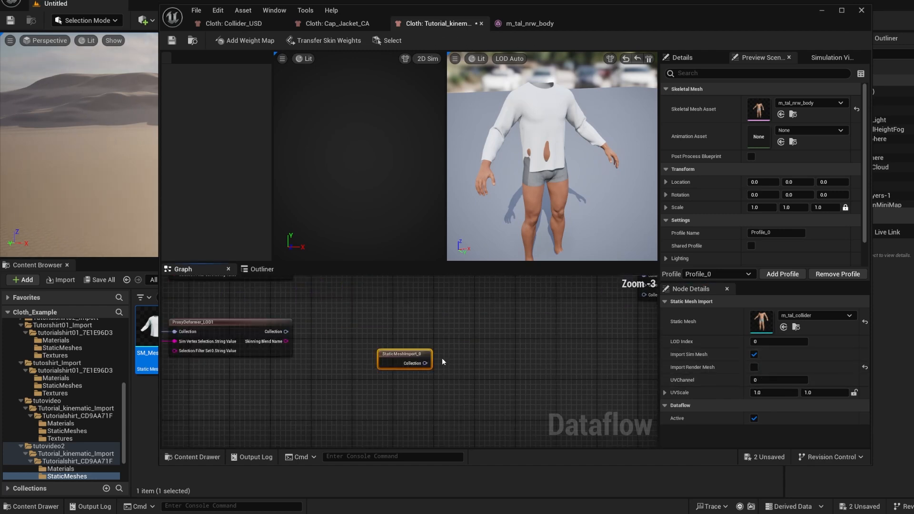
# Add a TransferSkinWeights node and feed it the Collection output of the collider's StaticMeshImport node
pyautogui.scroll(-1, 442, 359)
pyautogui.moveTo(443, 360); pyautogui.dragTo(433, 366, button='right')
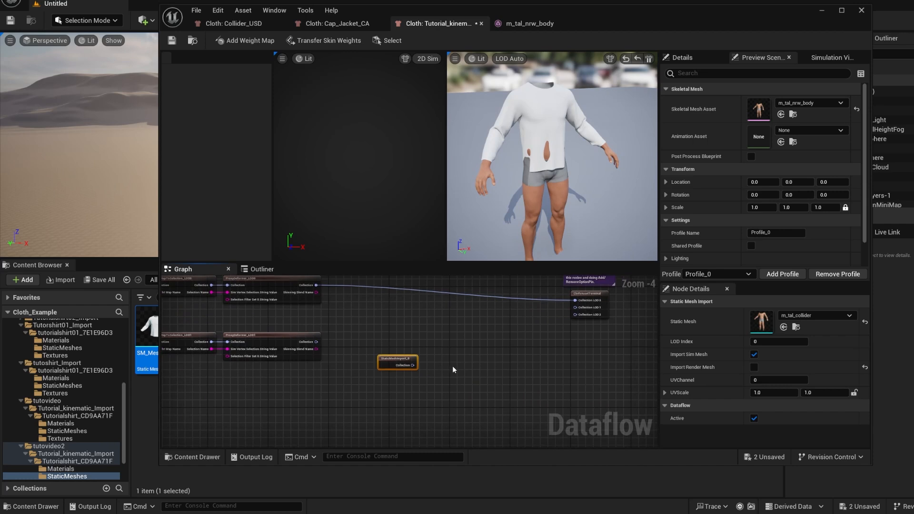
pyautogui.rightClick(453, 367)
pyautogui.write('transfe')
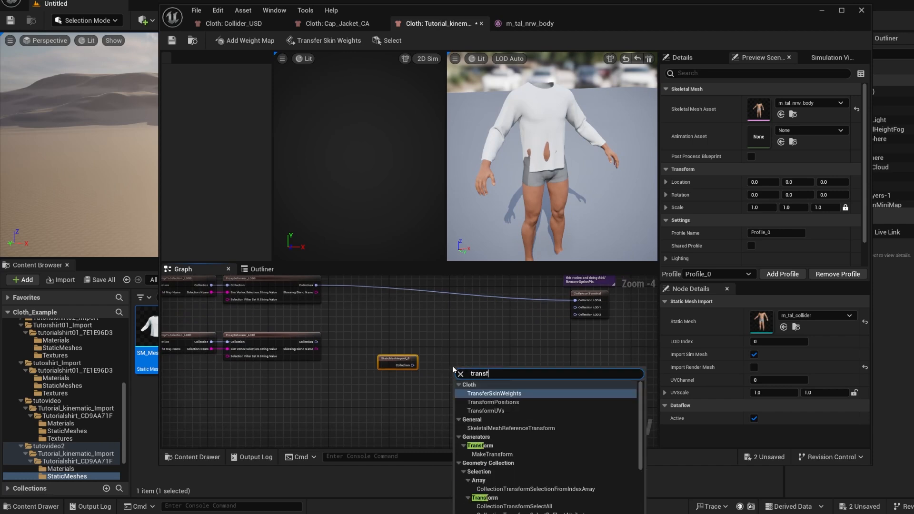
pyautogui.click(484, 393)
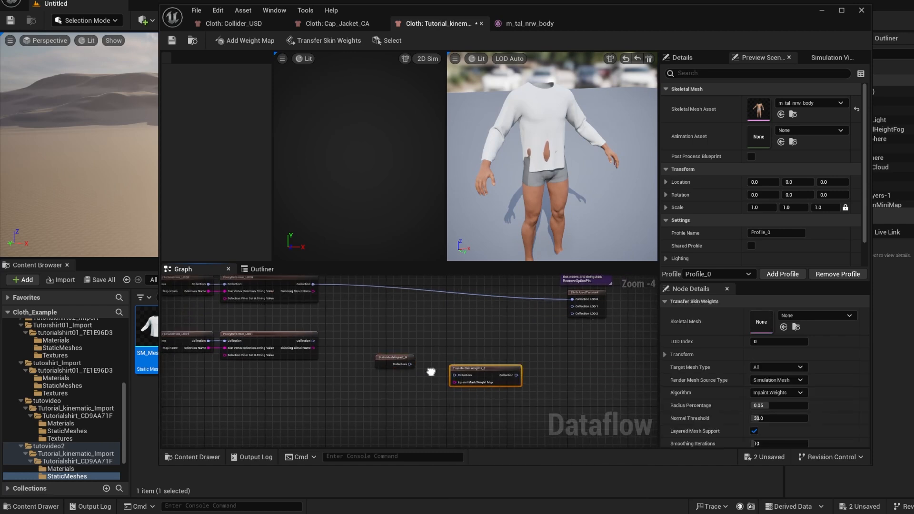
pyautogui.scroll(1, 443, 366)
pyautogui.moveTo(399, 365); pyautogui.dragTo(469, 361)
# Set the new TransferSkinWeights node's skeletal mesh to m_tal_nrw_body and move both collider nodes below the LOD1 branch
pyautogui.click(814, 316)
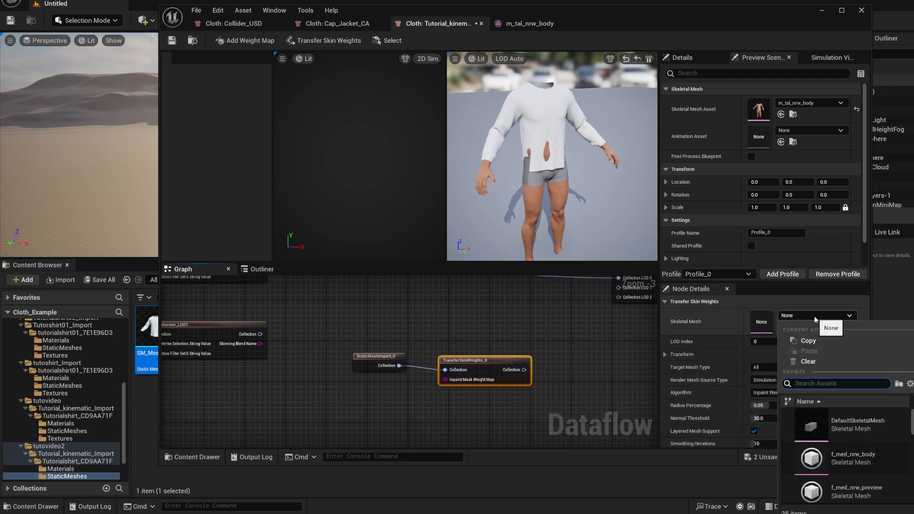
pyautogui.write('m_')
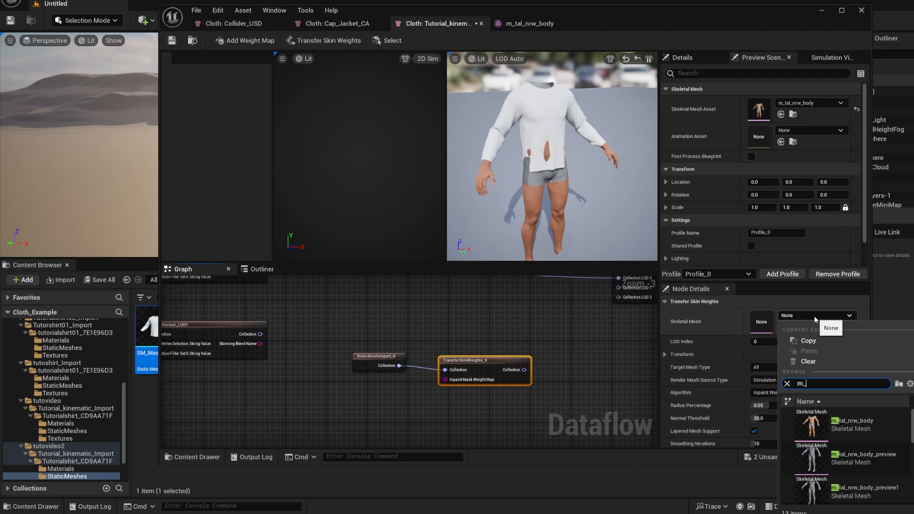
pyautogui.click(858, 425)
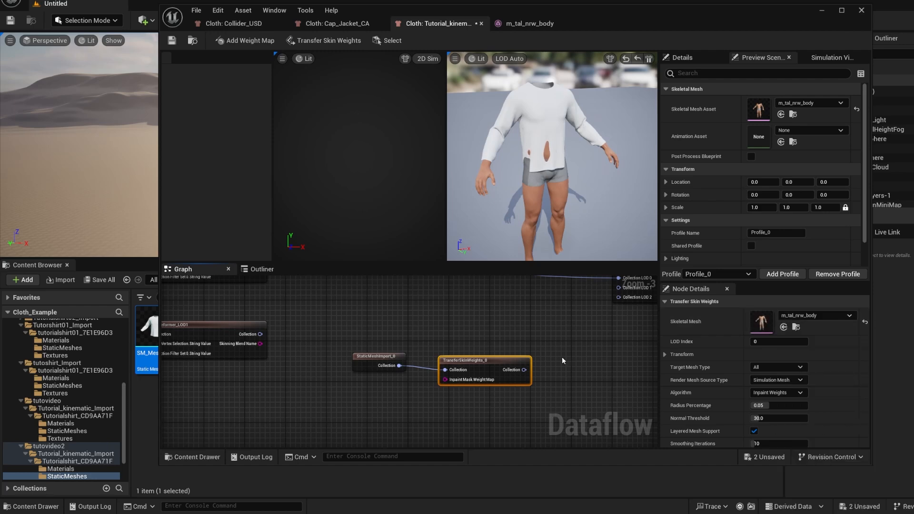
pyautogui.moveTo(598, 389); pyautogui.dragTo(592, 389, button='right')
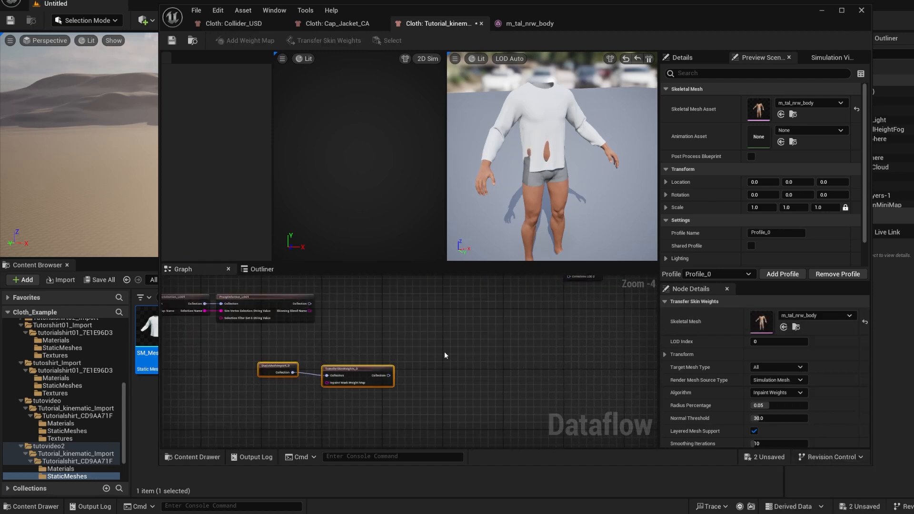
pyautogui.moveTo(445, 352); pyautogui.dragTo(427, 345, button='right')
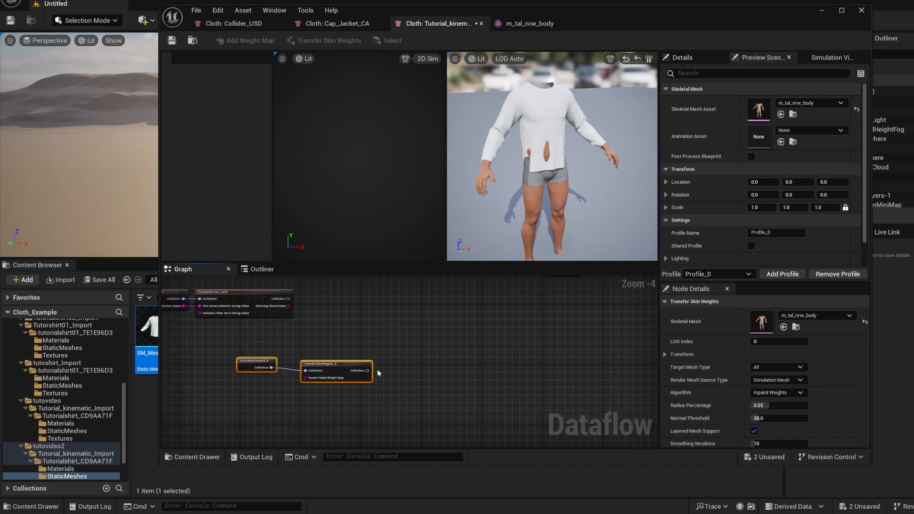
# Add a Cloth Selection node after the collider's TransferSkinWeights node
pyautogui.rightClick(405, 372)
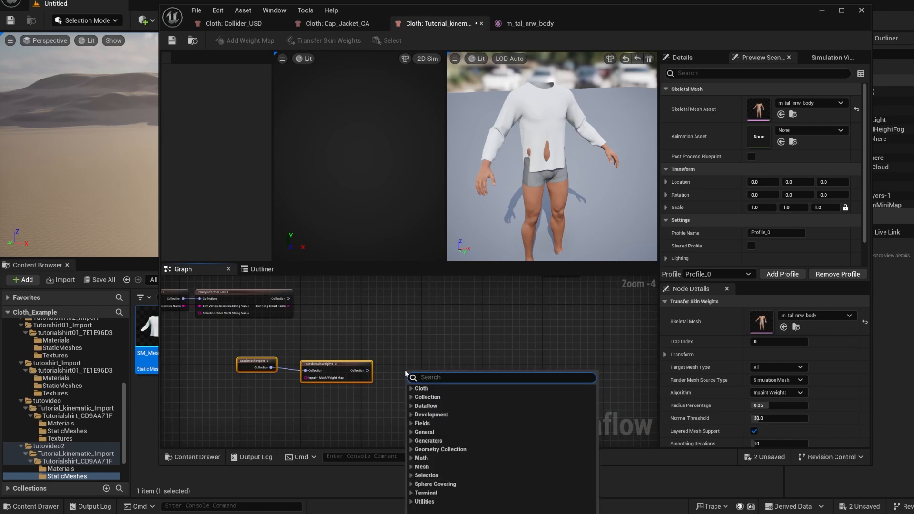
pyautogui.write('s')
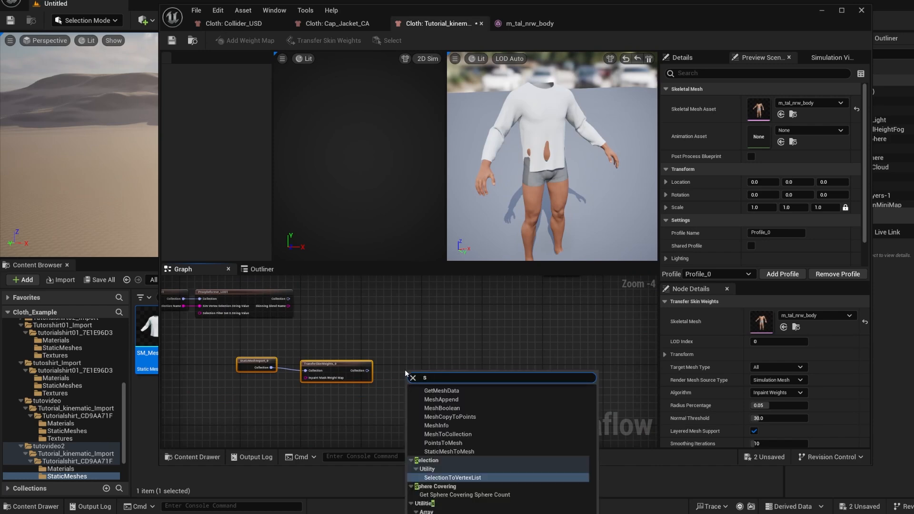
pyautogui.write('ele')
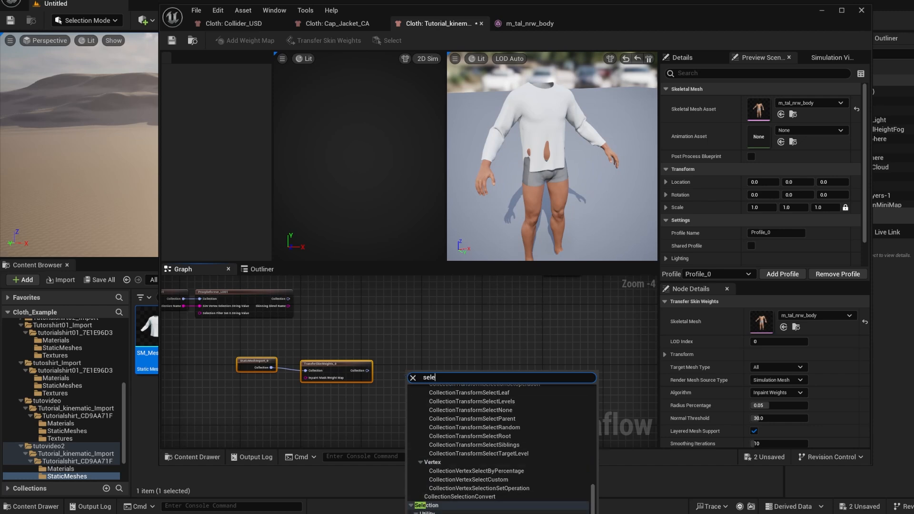
pyautogui.scroll(10, 533, 431)
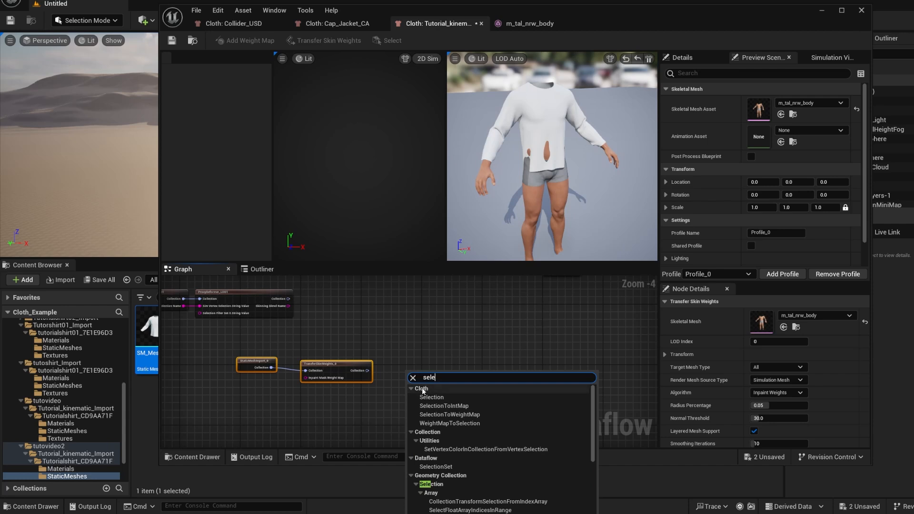
pyautogui.click(449, 397)
pyautogui.scroll(3, 378, 390)
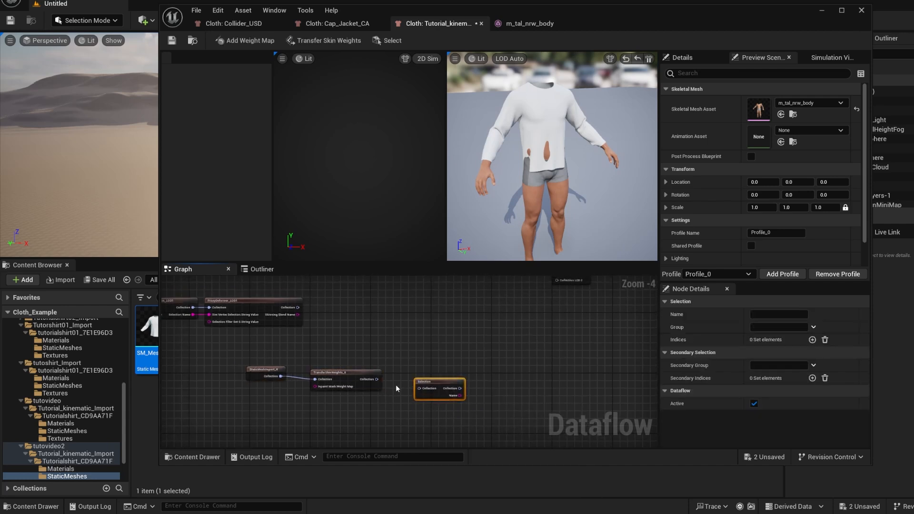
# Connect the collider's TransferSkinWeights Collection output to the Selection node and show its mesh selection in the 3D Sim view
pyautogui.moveTo(352, 374); pyautogui.dragTo(450, 362)
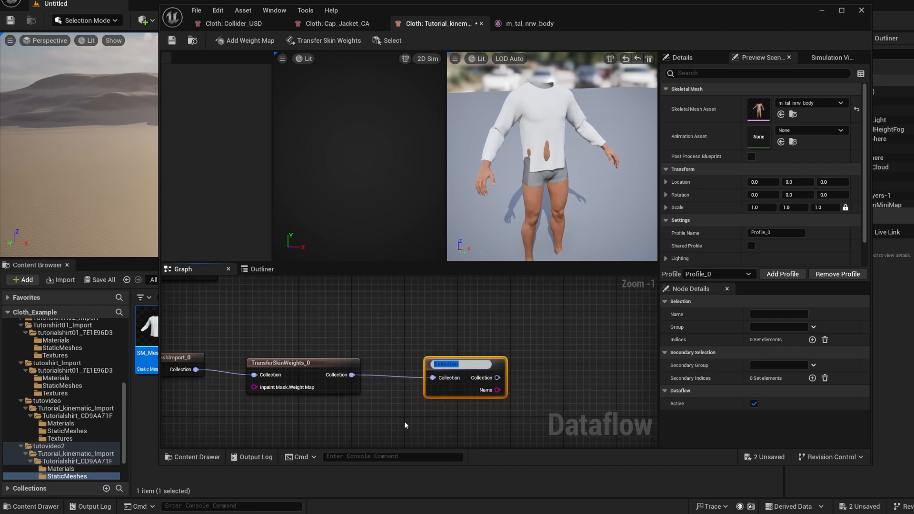
pyautogui.click(404, 421)
pyautogui.doubleClick(458, 364)
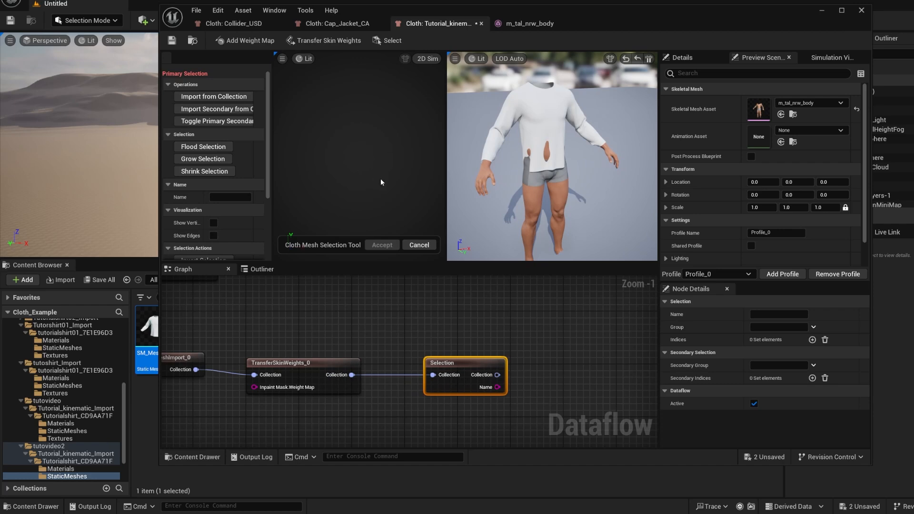
pyautogui.click(427, 61)
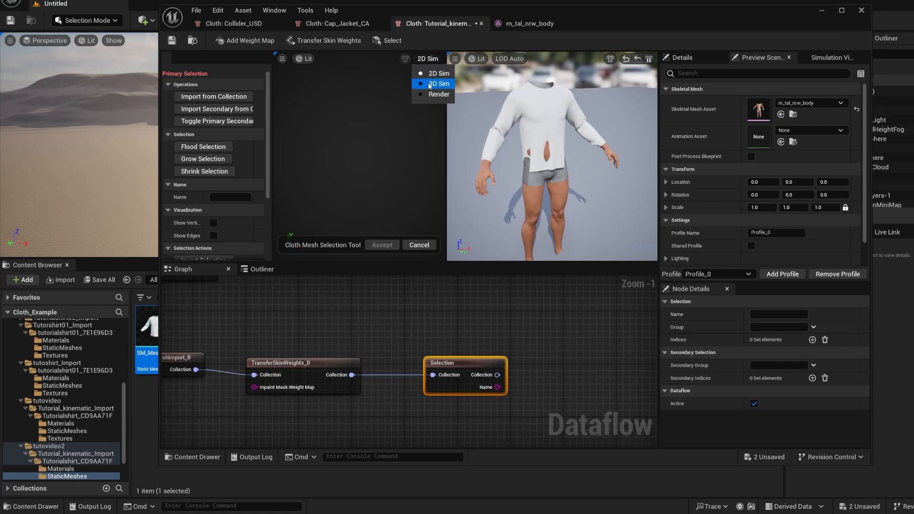
pyautogui.click(434, 84)
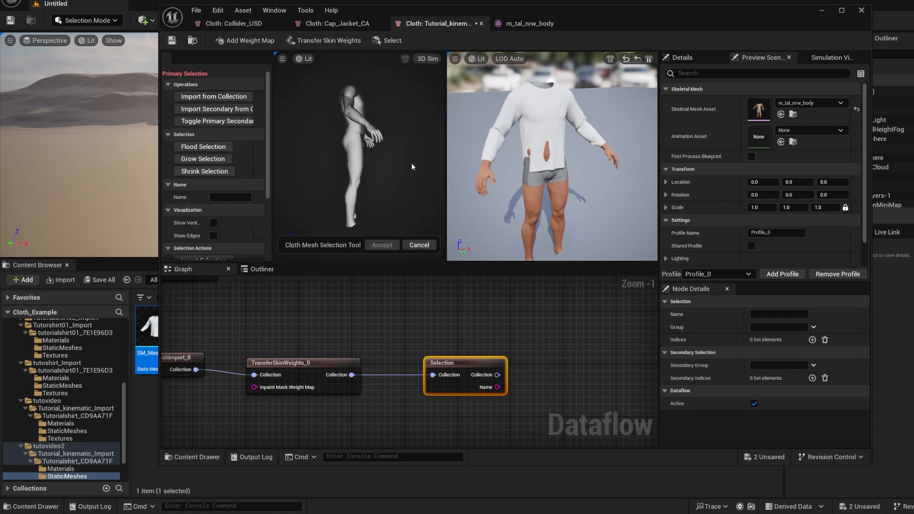
# Select the collider's torso faces from the chest down to the hips, front and back, and accept the mesh selection
pyautogui.keyDown('alt'); pyautogui.moveTo(413, 167); pyautogui.dragTo(340, 173); pyautogui.keyUp('alt')
pyautogui.keyDown('alt'); pyautogui.moveTo(412, 167); pyautogui.dragTo(438, 171, button='right'); pyautogui.keyUp('alt')
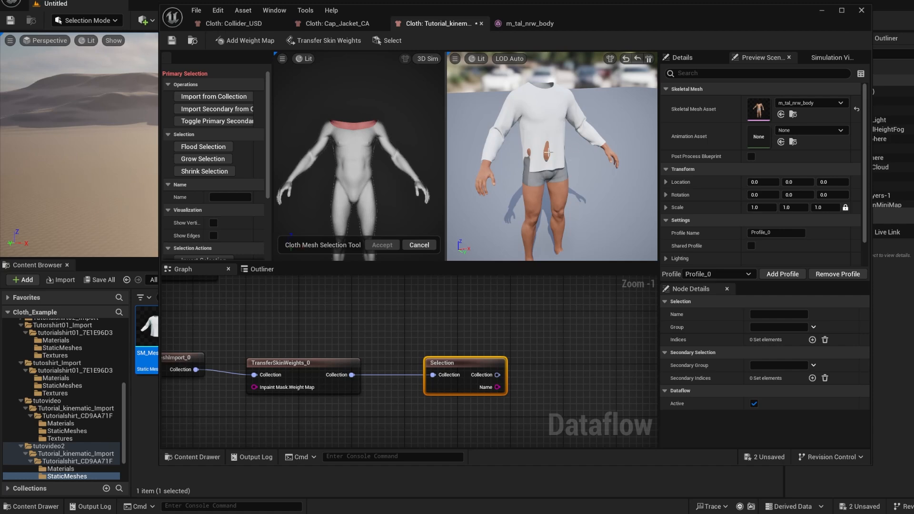
pyautogui.moveTo(377, 166); pyautogui.dragTo(314, 138, button='right')
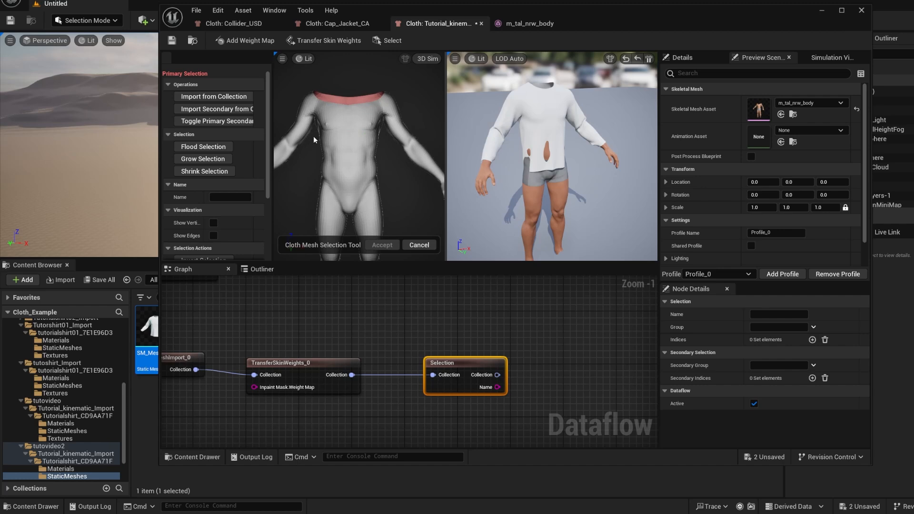
pyautogui.moveTo(314, 138); pyautogui.dragTo(389, 203)
pyautogui.scroll(5, 323, 124)
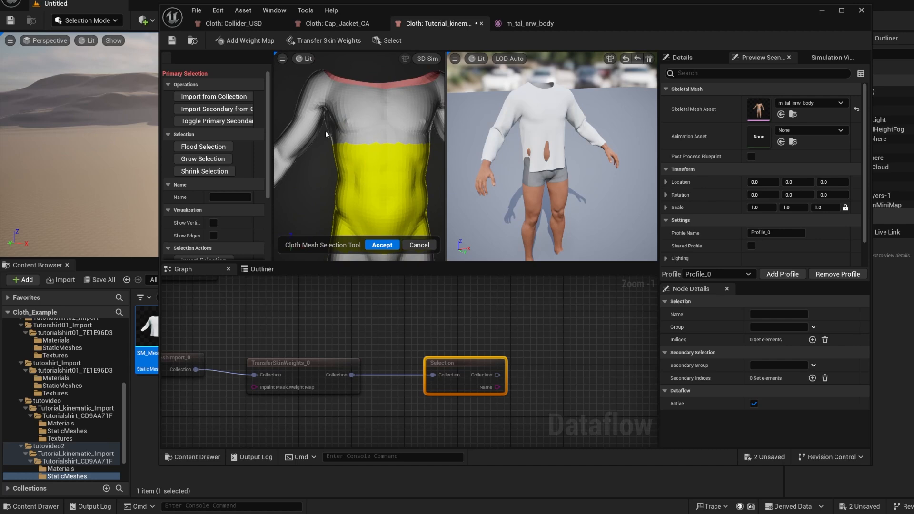
pyautogui.moveTo(325, 135); pyautogui.dragTo(438, 236)
pyautogui.keyDown('alt'); pyautogui.moveTo(366, 201); pyautogui.dragTo(309, 199); pyautogui.keyUp('alt')
pyautogui.keyDown('alt'); pyautogui.moveTo(359, 200); pyautogui.dragTo(359, 138, button='middle'); pyautogui.keyUp('alt')
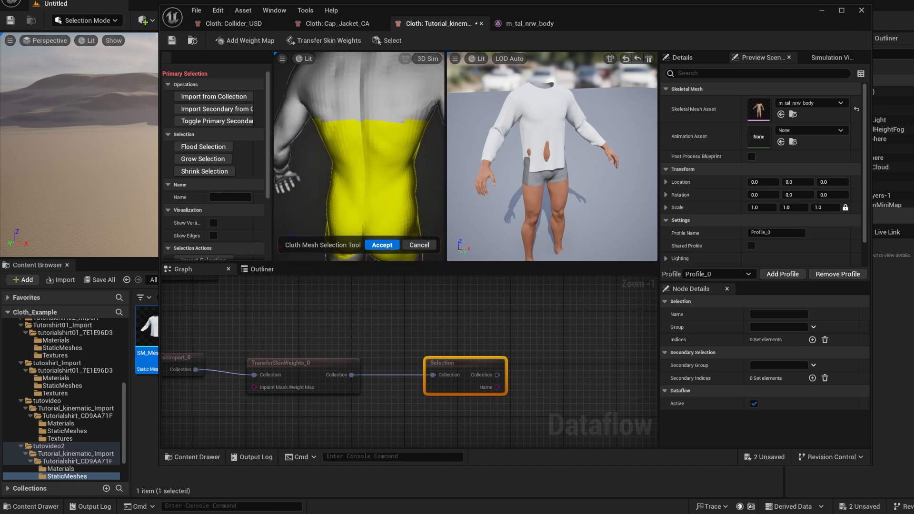
pyautogui.scroll(-2, 358, 157)
pyautogui.keyDown('alt'); pyautogui.moveTo(366, 190); pyautogui.dragTo(262, 196); pyautogui.keyUp('alt')
pyautogui.keyDown('alt'); pyautogui.moveTo(372, 253); pyautogui.dragTo(349, 253); pyautogui.keyUp('alt')
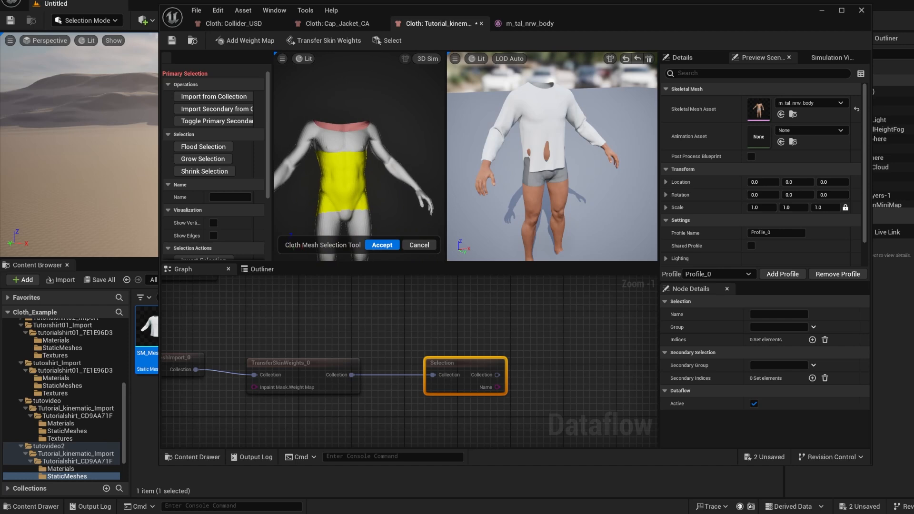
pyautogui.click(383, 245)
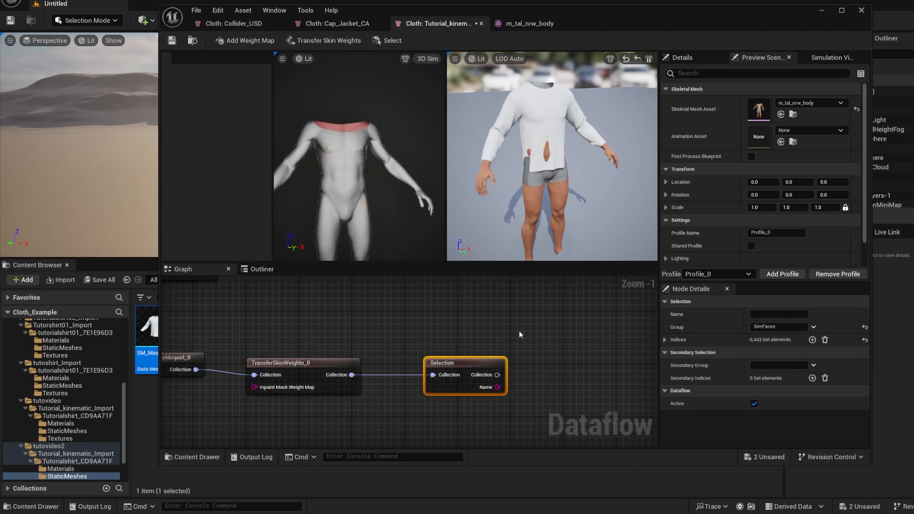
# Add a MergeClothCollections node above the collider's Selection node and give it a second collection input
pyautogui.moveTo(509, 307); pyautogui.dragTo(485, 333, button='right')
pyautogui.click(437, 329)
pyautogui.scroll(-1, 401, 336)
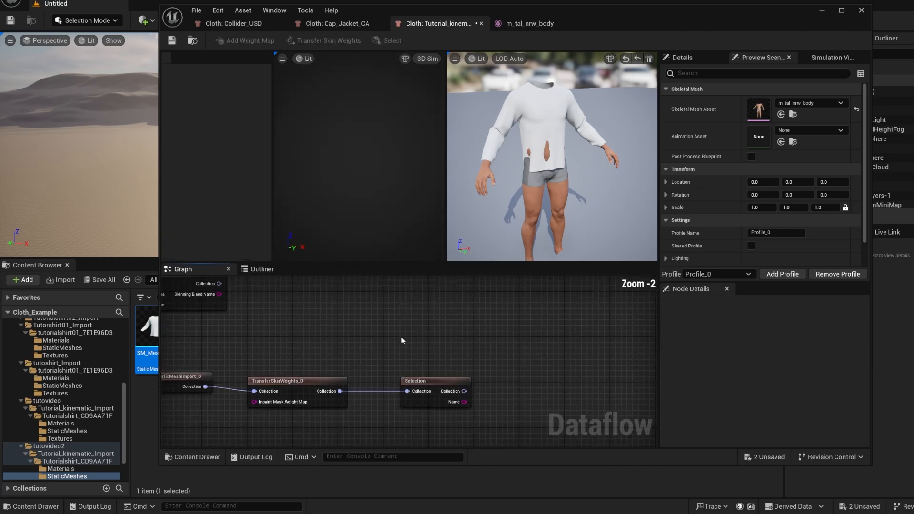
pyautogui.scroll(-2, 413, 352)
pyautogui.moveTo(414, 366)
pyautogui.mouseDown(button='right')
pyautogui.moveTo(433, 364)
pyautogui.moveTo(439, 352)
pyautogui.moveTo(404, 353)
pyautogui.mouseUp(button='right')
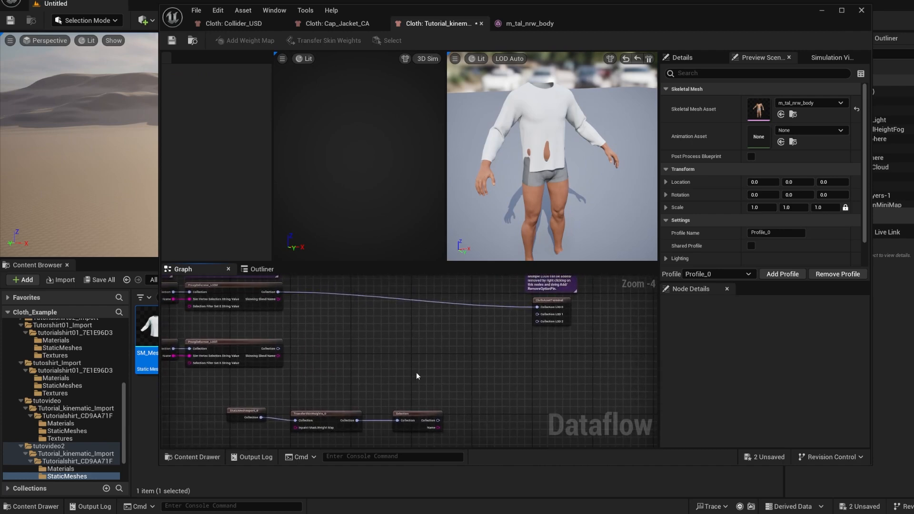
pyautogui.rightClick(424, 349)
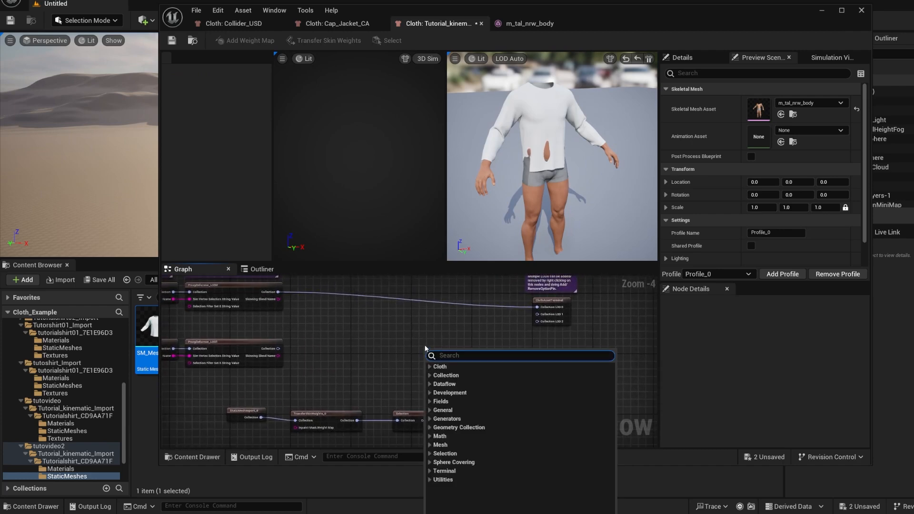
pyautogui.write('mer')
pyautogui.click(481, 376)
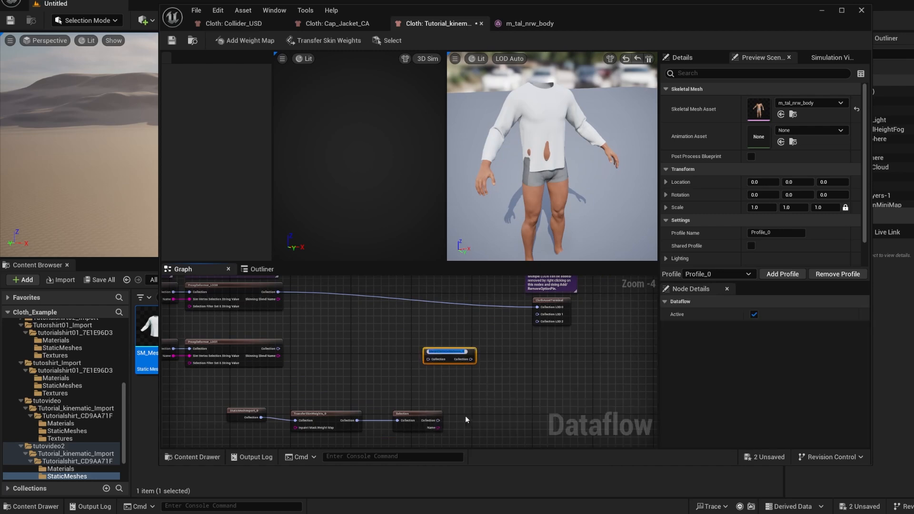
pyautogui.rightClick(447, 361)
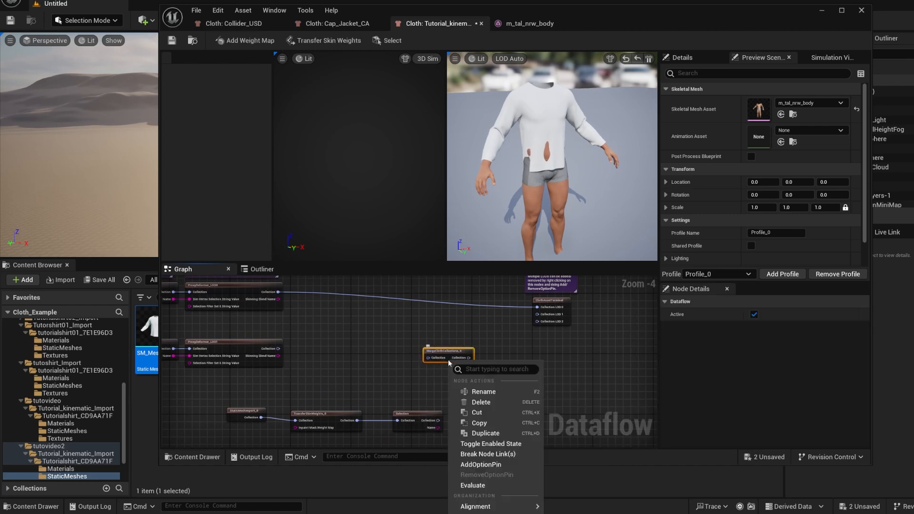
pyautogui.click(484, 464)
# Open the Name value of the collider's Selection node for editing
pyautogui.scroll(1, 448, 358)
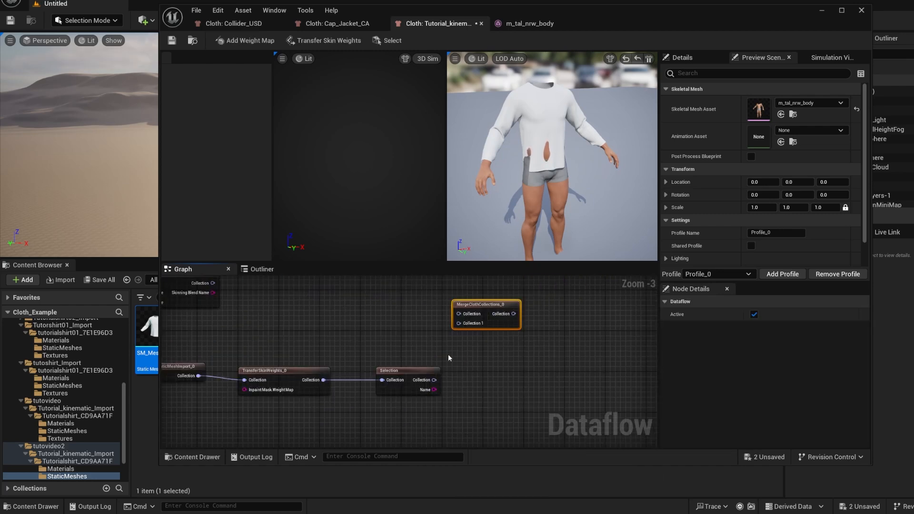
pyautogui.click(412, 370)
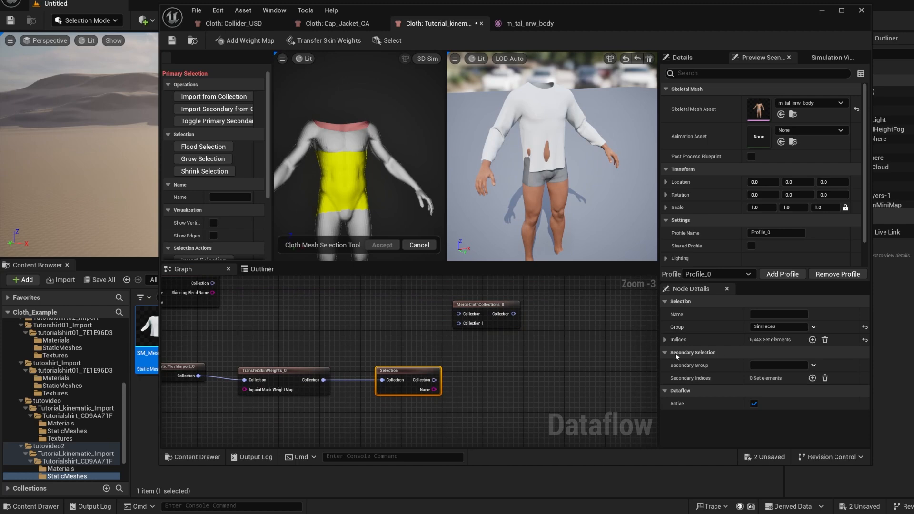
pyautogui.click(768, 314)
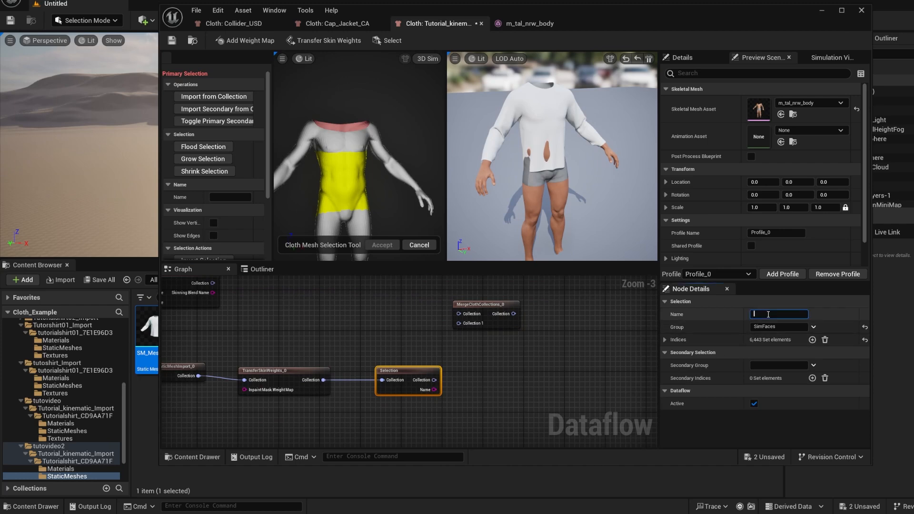
pyautogui.click(489, 380)
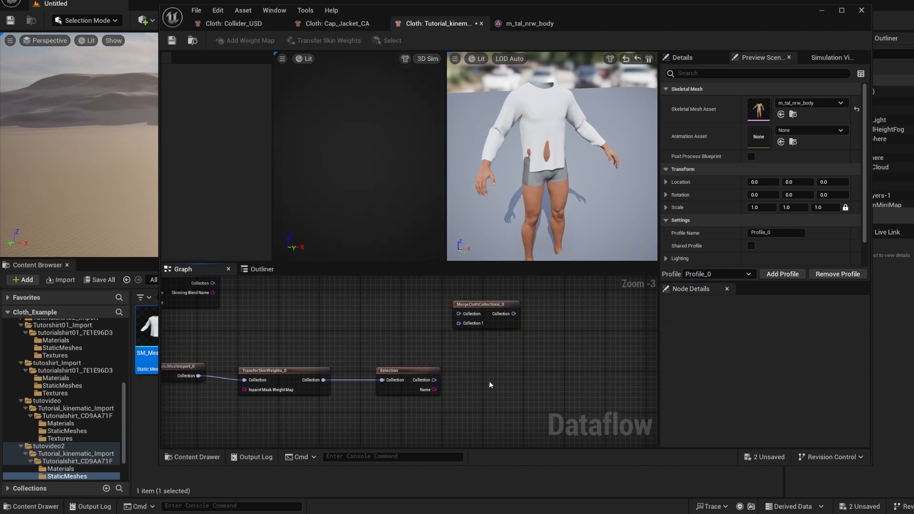
pyautogui.click(419, 371)
pyautogui.scroll(-1, 492, 375)
# Reposition the MergeClothCollections node and connect the Selection node's Collection output to its Collection 1 input
pyautogui.click(479, 341)
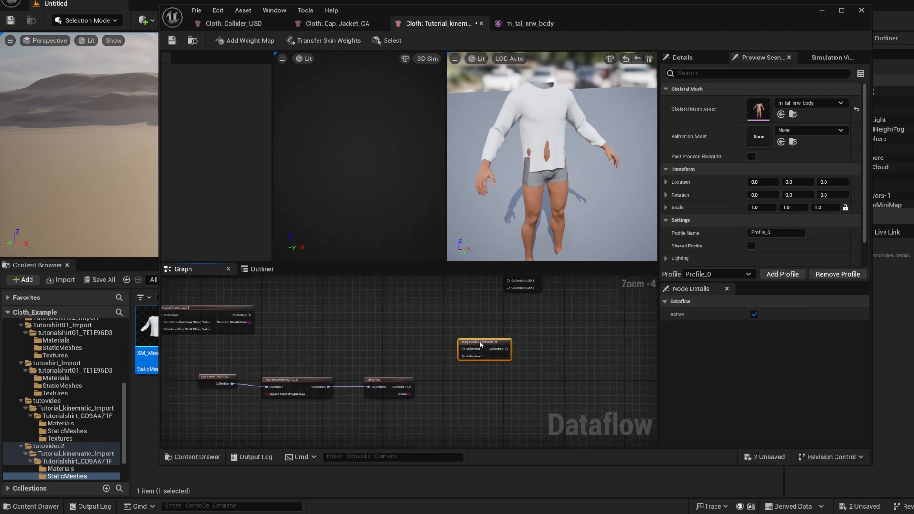
pyautogui.moveTo(479, 341); pyautogui.dragTo(467, 341)
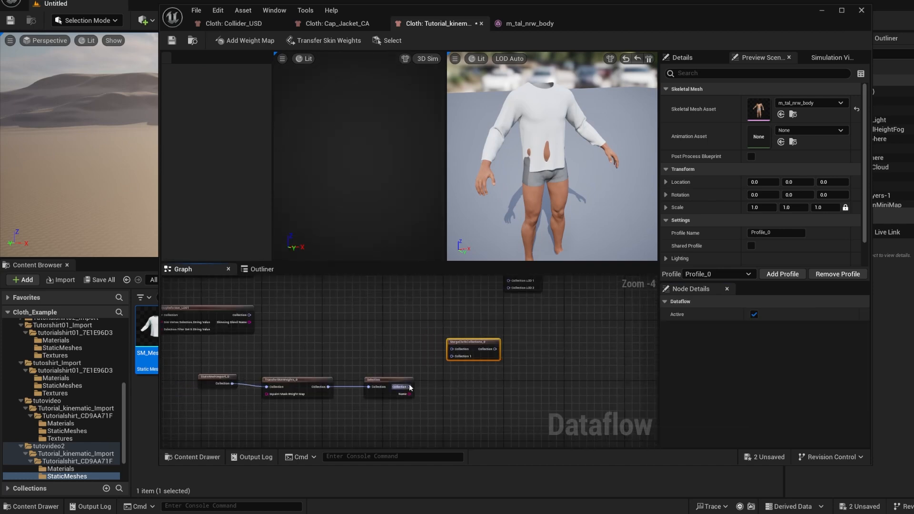
pyautogui.moveTo(410, 388); pyautogui.dragTo(452, 356)
pyautogui.moveTo(398, 322); pyautogui.dragTo(409, 351, button='right')
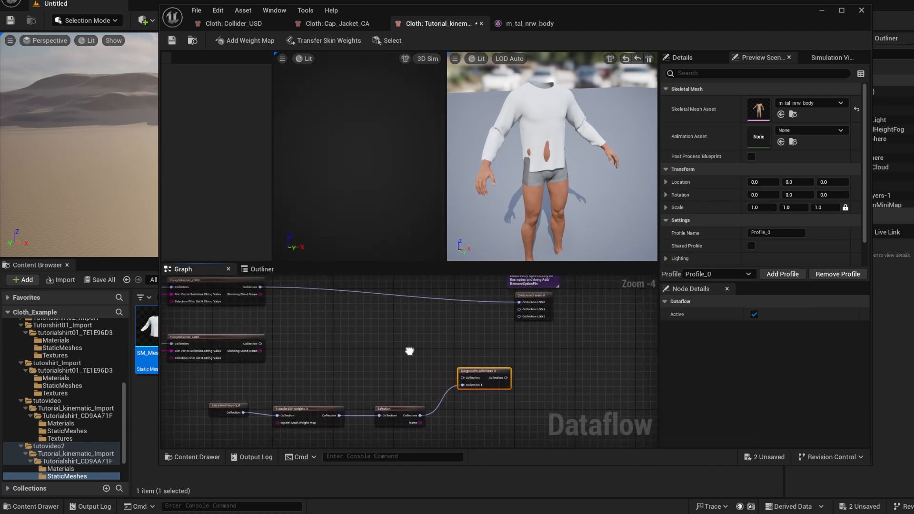
pyautogui.scroll(-1, 410, 351)
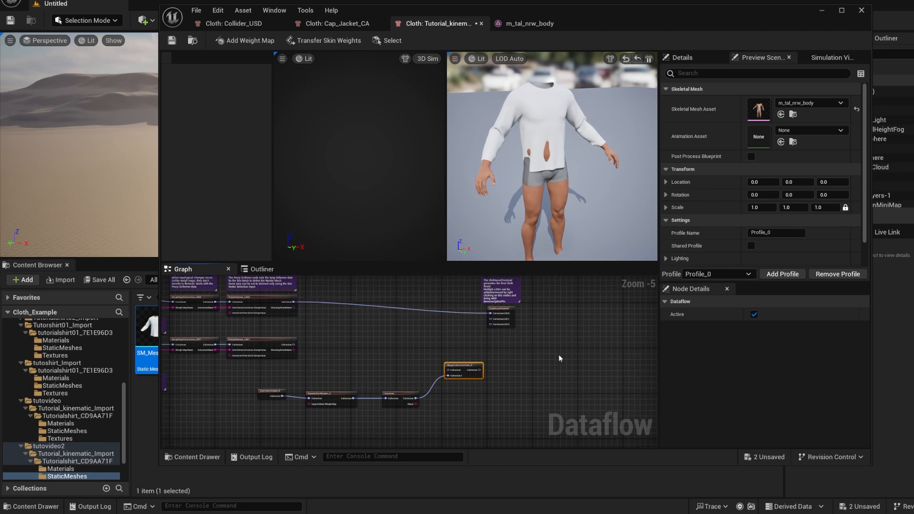
# Connect the ProxyDeformer_LOD0 Collection output to the merge node's Collection input and move the cloth asset terminal with its comment farther downstream
pyautogui.scroll(5, 209, 295)
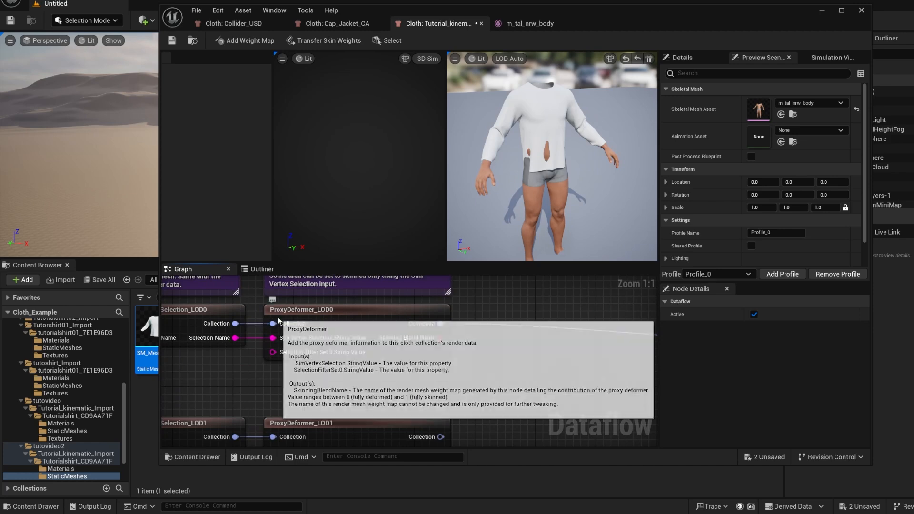
pyautogui.moveTo(487, 322); pyautogui.dragTo(462, 393, button='right')
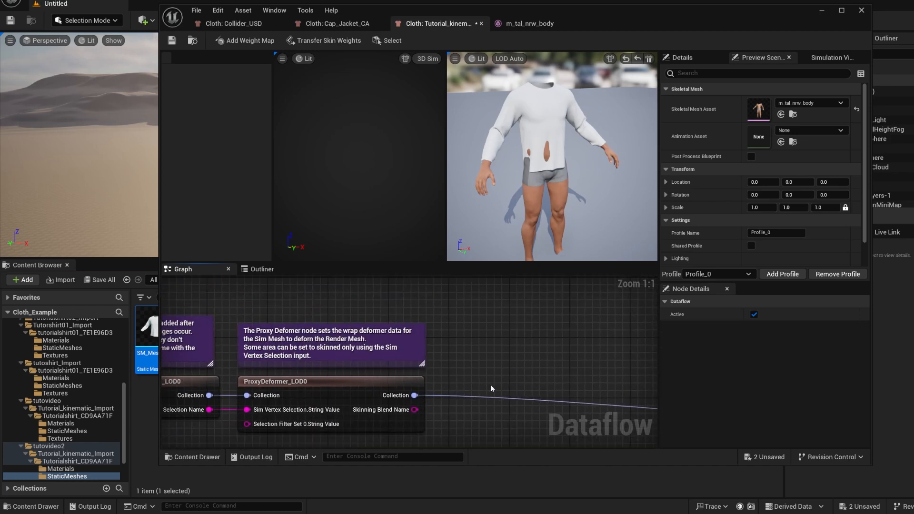
pyautogui.scroll(-2, 490, 384)
pyautogui.scroll(-2, 481, 390)
pyautogui.moveTo(495, 410); pyautogui.dragTo(394, 362, button='right')
pyautogui.moveTo(307, 314); pyautogui.dragTo(506, 382)
pyautogui.moveTo(488, 366); pyautogui.dragTo(467, 347, button='right')
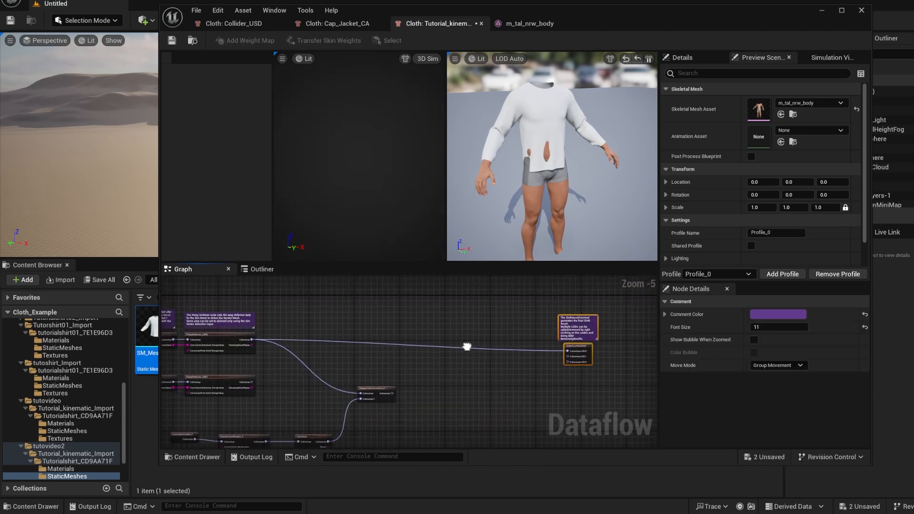
pyautogui.scroll(1, 456, 394)
pyautogui.scroll(-2, 453, 376)
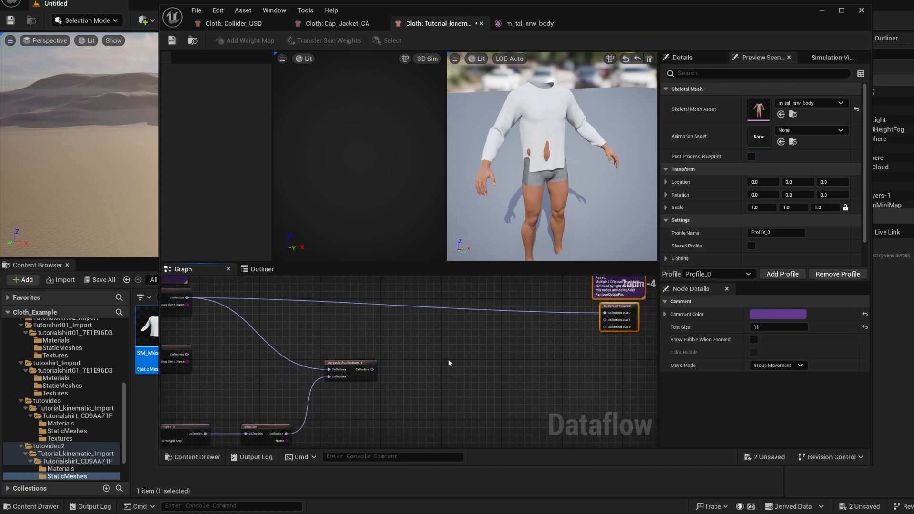
# Add a SimulationSelfCollisionConfig node and place it between the merge node and the cloth asset terminal
pyautogui.scroll(1, 453, 363)
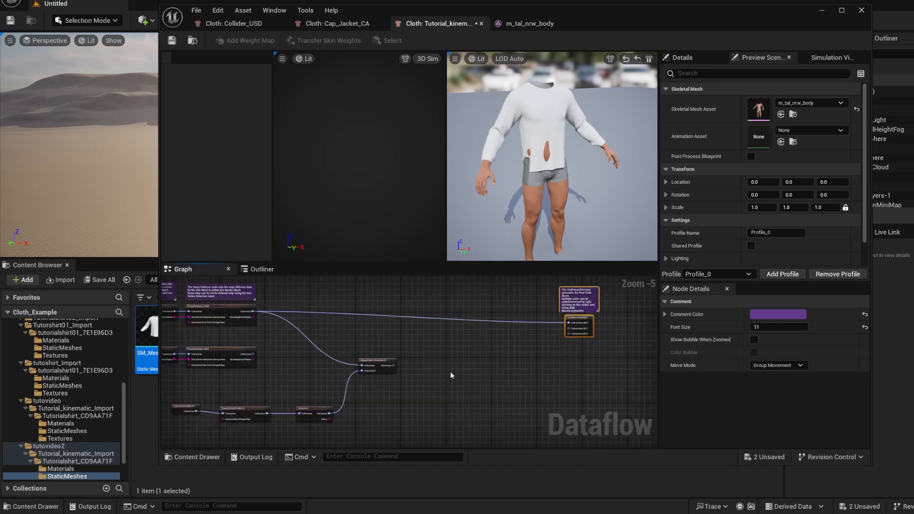
pyautogui.rightClick(442, 307)
pyautogui.write('sim')
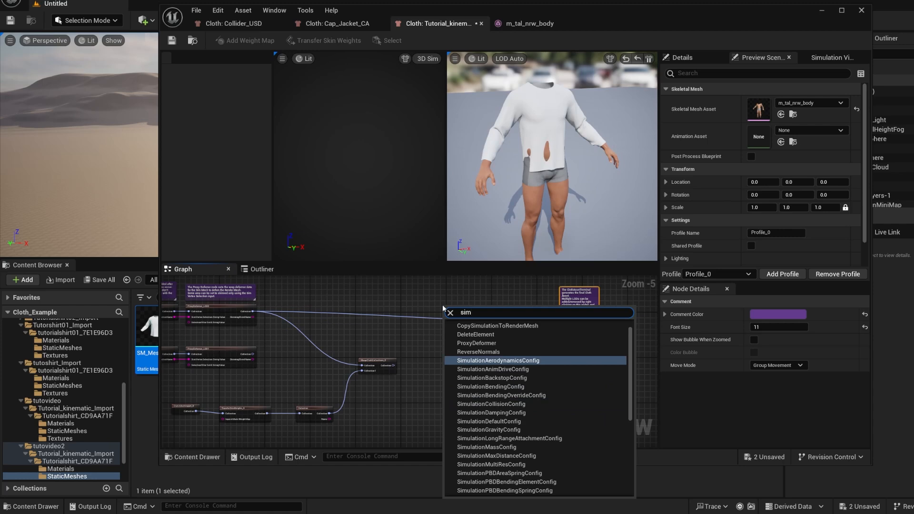
pyautogui.write('ula')
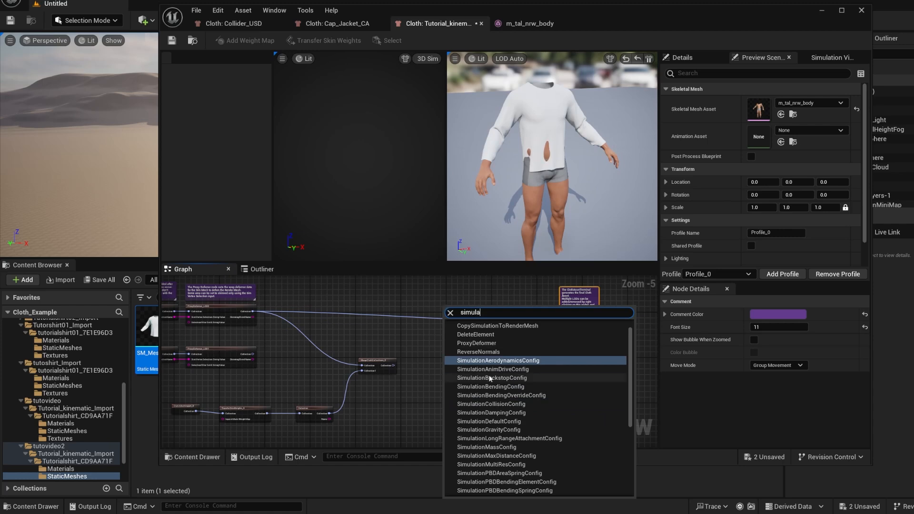
pyautogui.scroll(-4, 526, 396)
pyautogui.scroll(3, 526, 395)
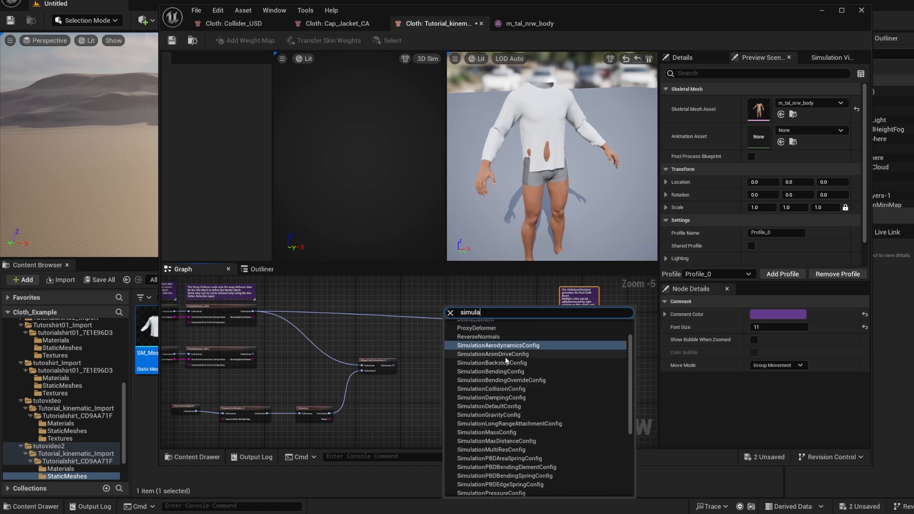
pyautogui.scroll(-5, 503, 358)
pyautogui.scroll(-3, 502, 358)
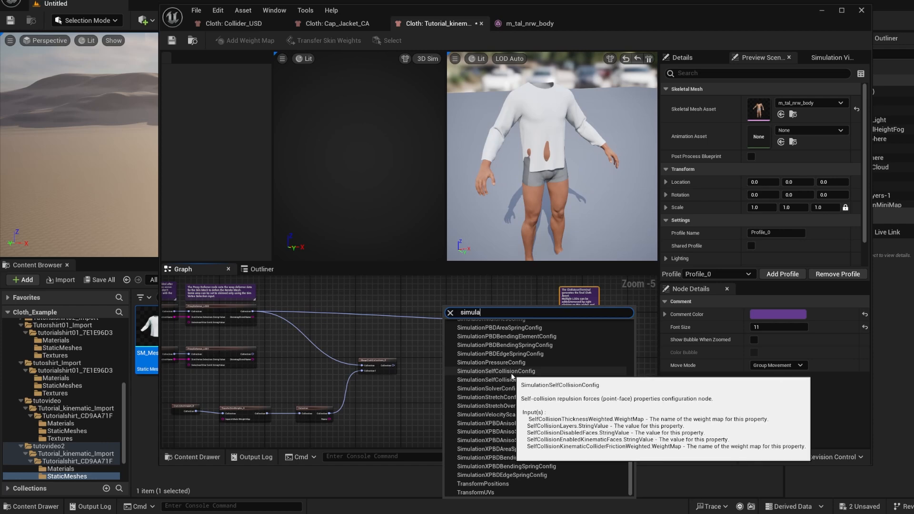
pyautogui.click(528, 372)
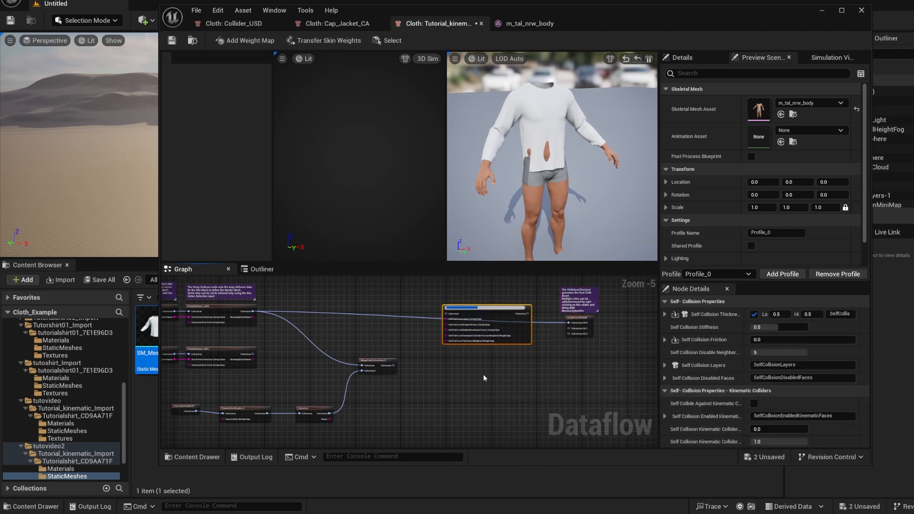
pyautogui.moveTo(495, 312); pyautogui.dragTo(476, 347)
# Connect the merge node's Collection output to SimulationSelfCollisionConfig's Collection input and select the merge node to preview the combined shirt and collider
pyautogui.scroll(4, 455, 362)
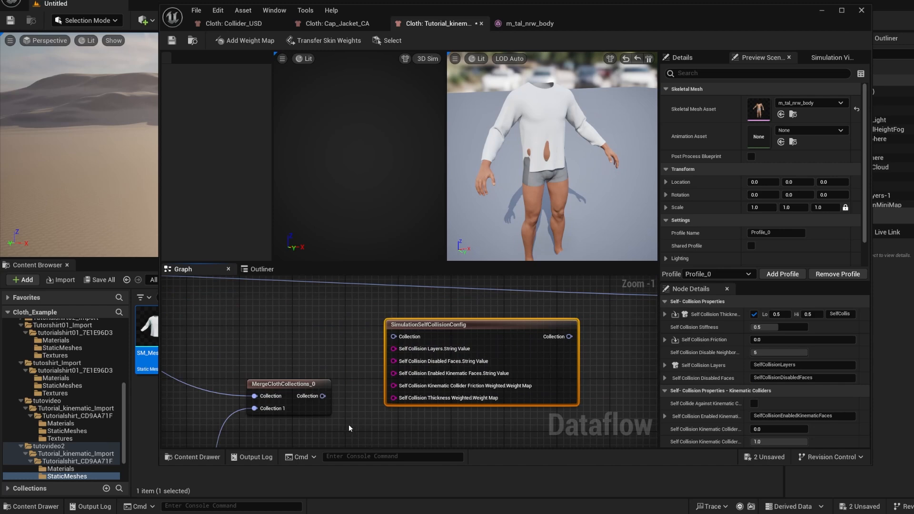
pyautogui.moveTo(348, 425); pyautogui.dragTo(412, 412, button='right')
pyautogui.moveTo(346, 372); pyautogui.dragTo(458, 323)
pyautogui.moveTo(390, 364); pyautogui.dragTo(420, 366, button='right')
pyautogui.scroll(-4, 385, 365)
pyautogui.scroll(1, 382, 364)
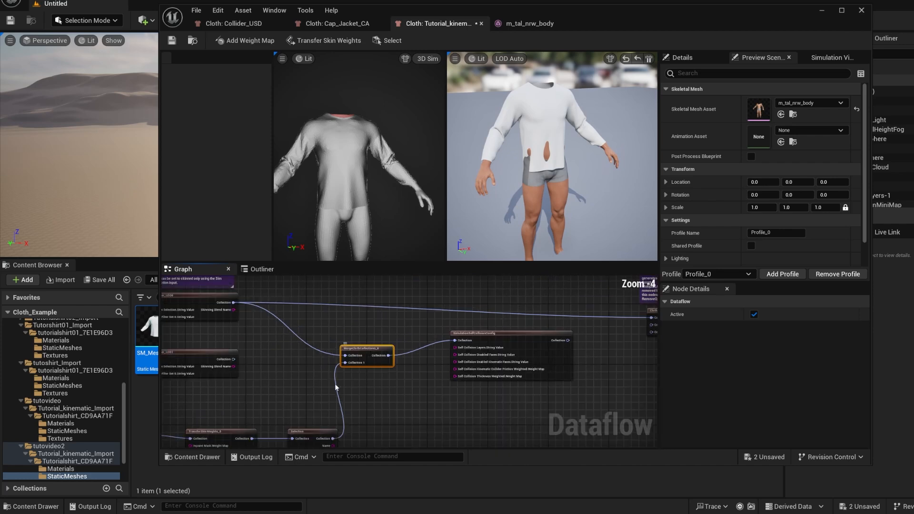
pyautogui.moveTo(336, 387); pyautogui.dragTo(365, 374, button='right')
pyautogui.scroll(-1, 316, 369)
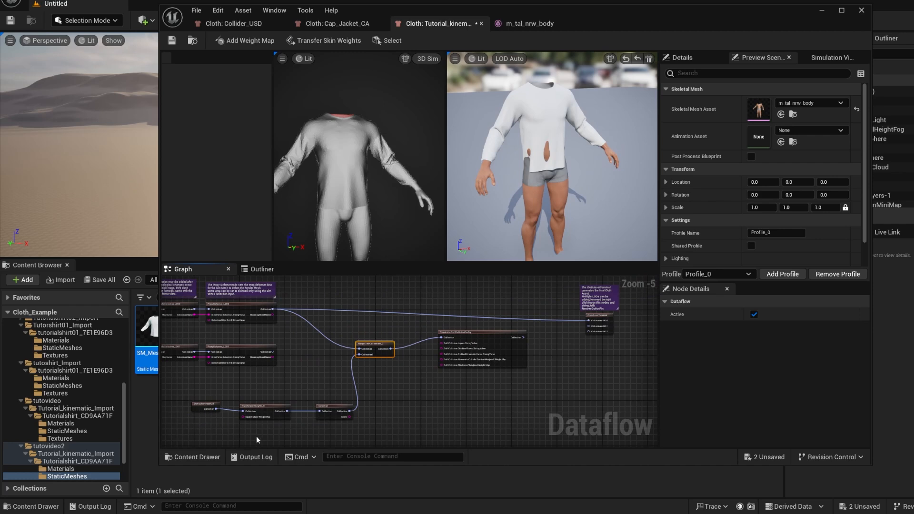
# Adjust the positions of the MergeClothCollections_0 and SimulationSelfCollisionConfig nodes, placing the config node slightly lower than the merge node
pyautogui.moveTo(413, 402); pyautogui.dragTo(373, 405, button='right')
pyautogui.scroll(3, 421, 327)
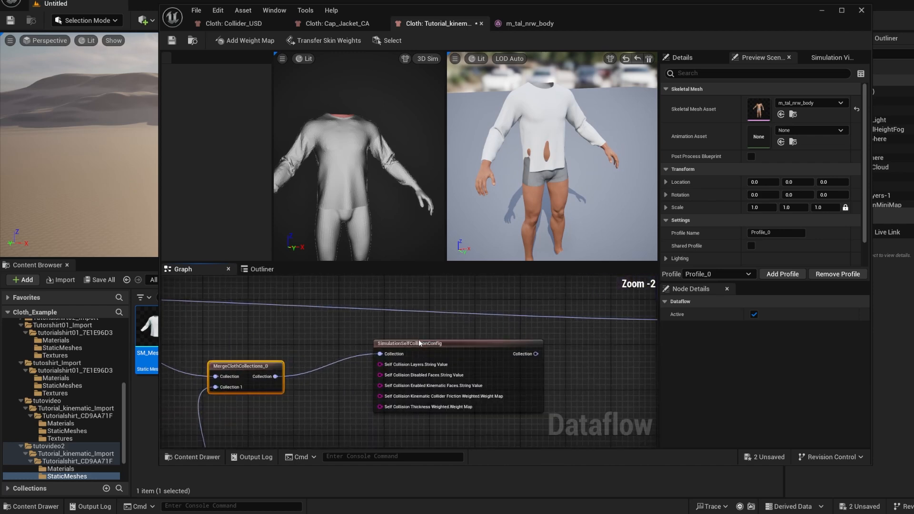
pyautogui.moveTo(260, 366); pyautogui.dragTo(255, 349)
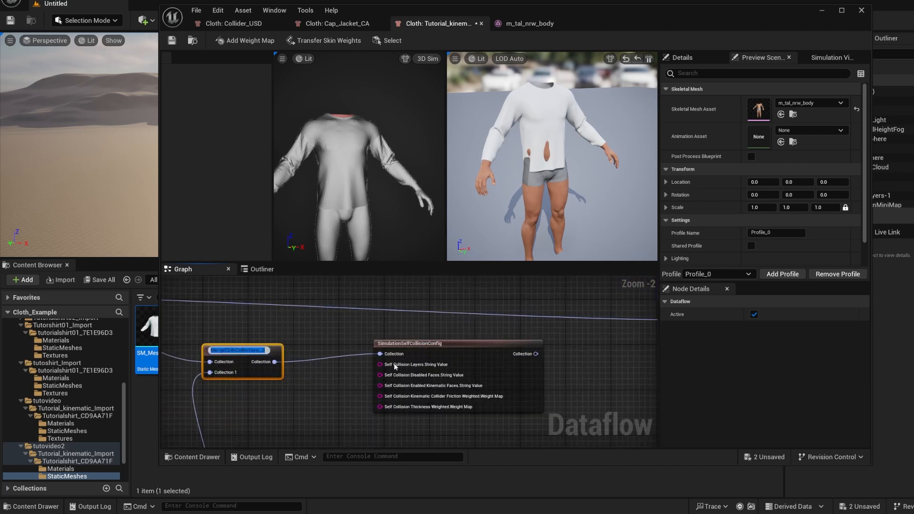
pyautogui.moveTo(312, 415); pyautogui.dragTo(329, 352, button='right')
pyautogui.scroll(-1, 347, 389)
pyautogui.moveTo(310, 396)
pyautogui.mouseDown(button='right')
pyautogui.moveTo(322, 388)
pyautogui.moveTo(320, 400)
pyautogui.mouseUp(button='right')
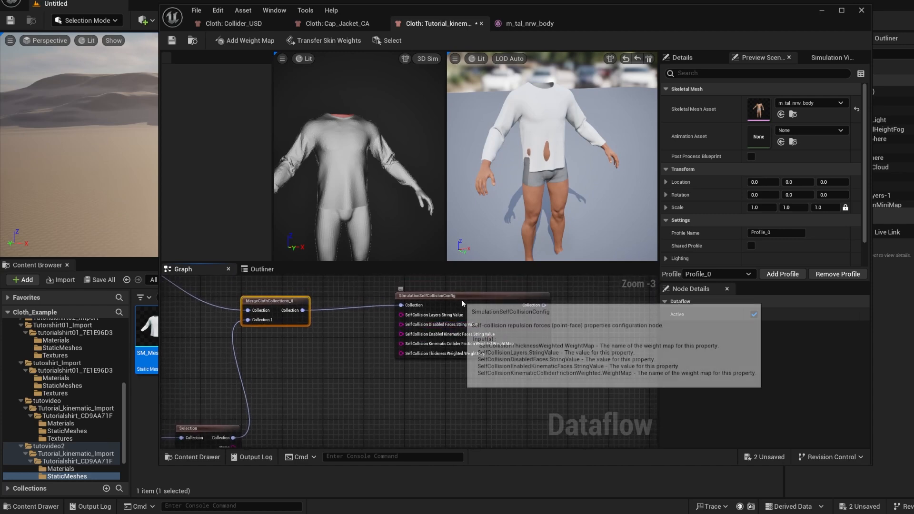
pyautogui.moveTo(460, 324); pyautogui.dragTo(454, 354)
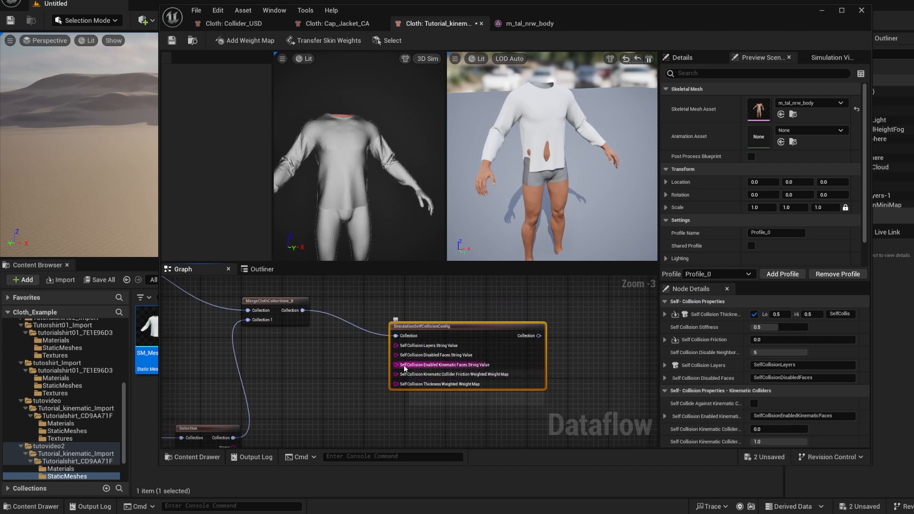
# Connect the Selection node's Name output to SimulationSelfCollisionConfig's Self Collision Enabled Kinematic Faces input
pyautogui.scroll(3, 421, 370)
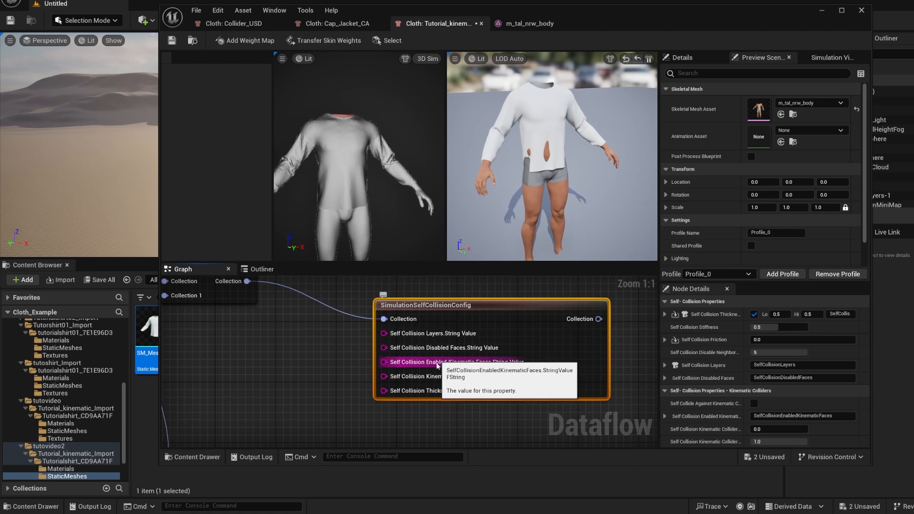
pyautogui.moveTo(273, 418)
pyautogui.mouseDown(button='right')
pyautogui.moveTo(288, 391)
pyautogui.moveTo(351, 341)
pyautogui.mouseUp(button='right')
pyautogui.moveTo(250, 402); pyautogui.dragTo(359, 386, button='right')
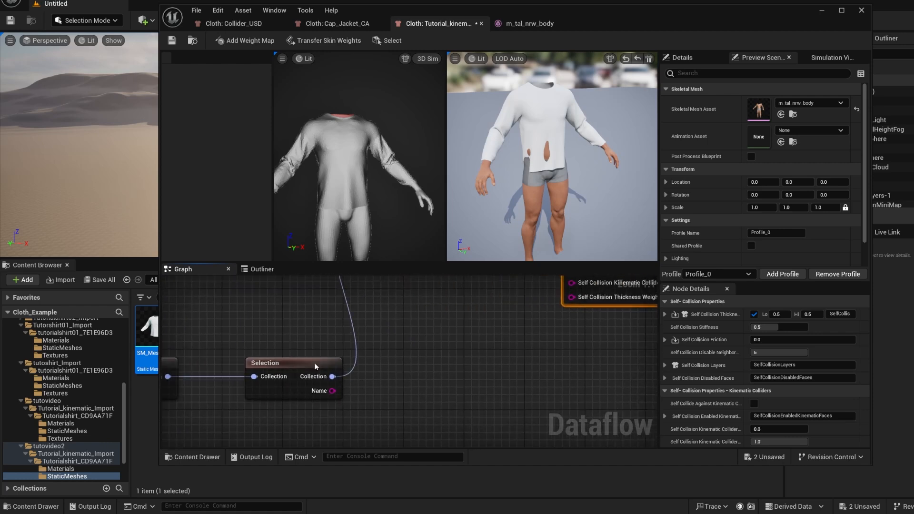
pyautogui.moveTo(496, 361); pyautogui.dragTo(417, 407, button='right')
pyautogui.moveTo(251, 438); pyautogui.dragTo(385, 325)
pyautogui.click(384, 327)
pyautogui.moveTo(385, 330); pyautogui.dragTo(360, 358, button='right')
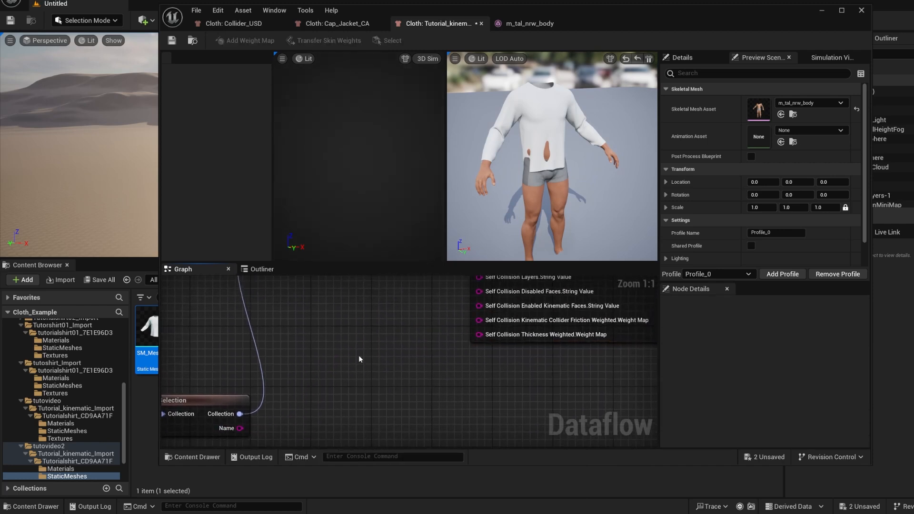
pyautogui.moveTo(252, 428); pyautogui.dragTo(488, 308)
pyautogui.scroll(-2, 395, 406)
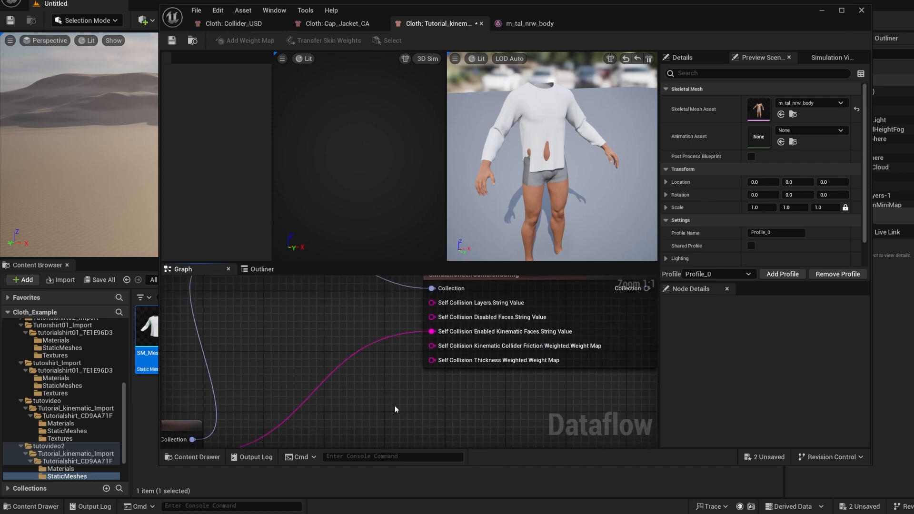
pyautogui.scroll(-1, 396, 402)
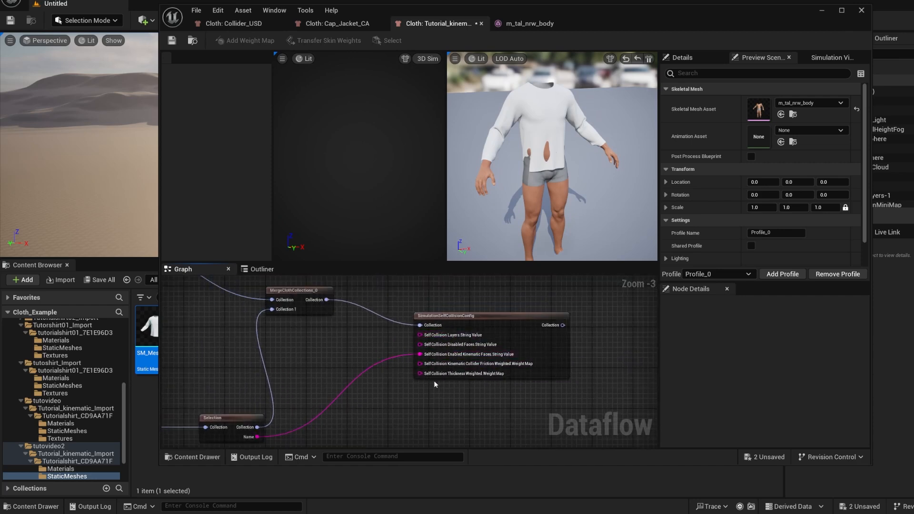
# Find the AddWeightMap_MaxDistance node upstream and bring it down beside the Selection node, close to SimulationSelfCollisionConfig
pyautogui.moveTo(297, 394); pyautogui.dragTo(369, 383, button='right')
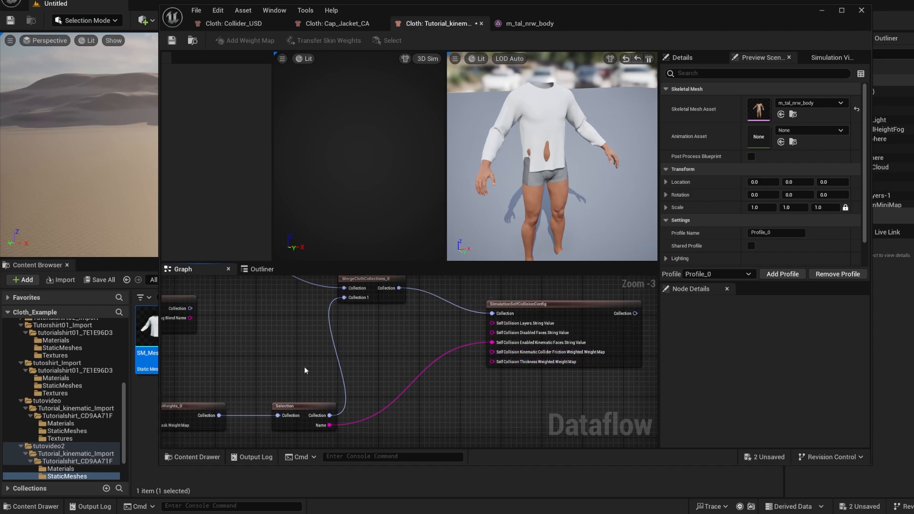
pyautogui.moveTo(304, 366); pyautogui.dragTo(375, 365, button='right')
pyautogui.scroll(-6, 304, 374)
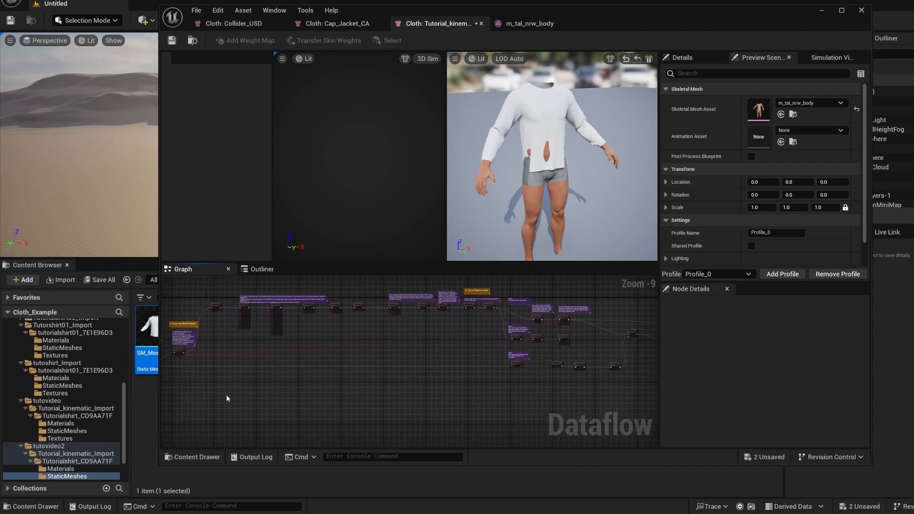
pyautogui.moveTo(227, 395); pyautogui.dragTo(386, 388, button='right')
pyautogui.scroll(7, 338, 336)
pyautogui.click(341, 355)
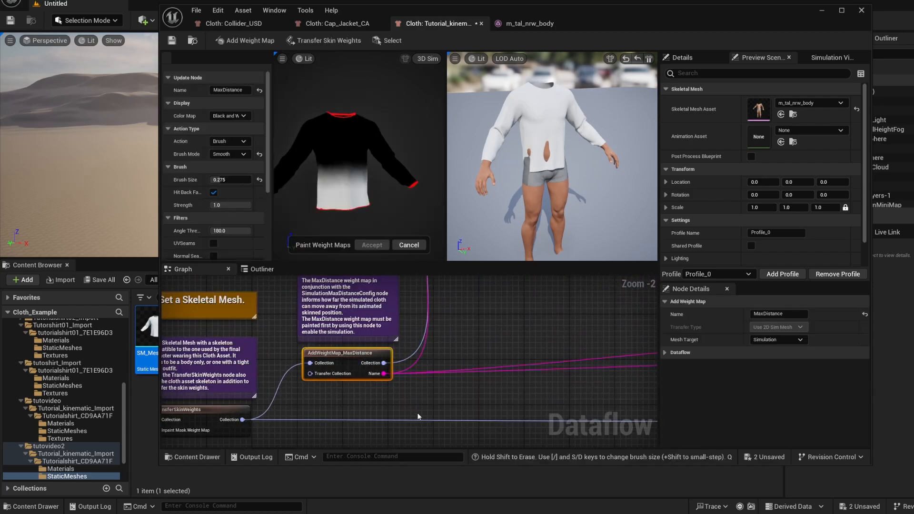
pyautogui.scroll(-9, 355, 393)
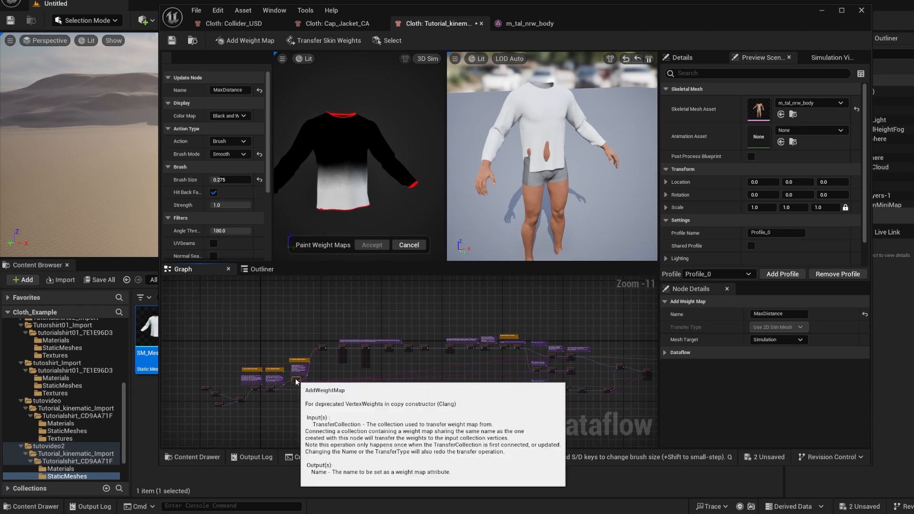
pyautogui.moveTo(619, 377); pyautogui.dragTo(525, 390, button='right')
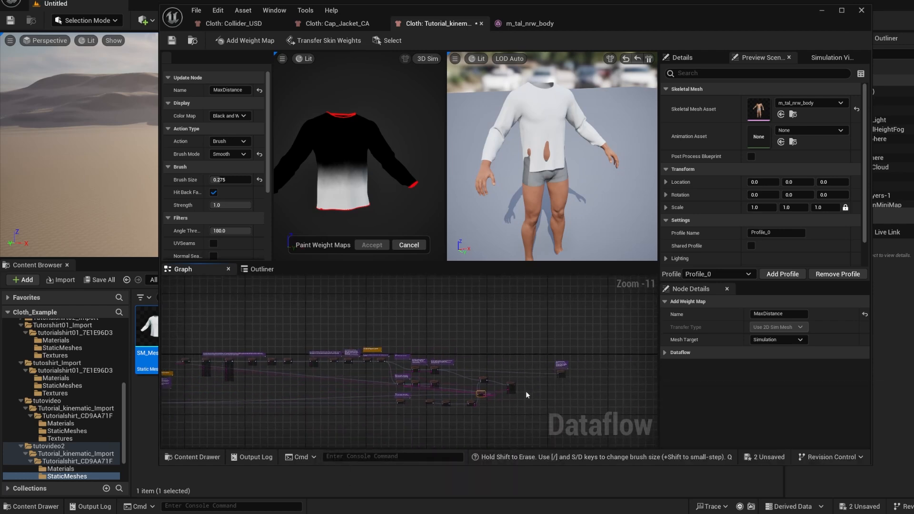
pyautogui.scroll(10, 526, 391)
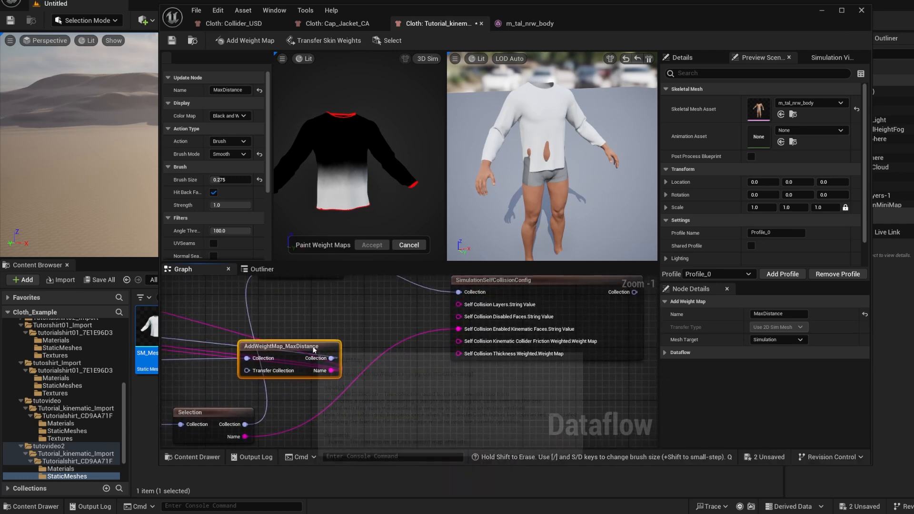
pyautogui.moveTo(314, 350); pyautogui.dragTo(257, 361)
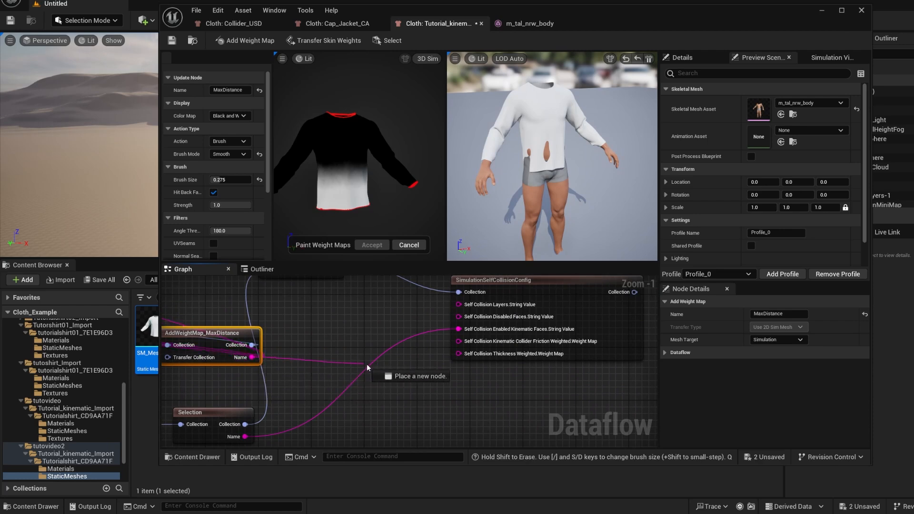
# Connect AddWeightMap_MaxDistance's Name output to the Self Collision Thickness and Kinematic Collider Friction weight map inputs of SimulationSelfCollisionConfig
pyautogui.moveTo(410, 368); pyautogui.dragTo(469, 354)
pyautogui.moveTo(252, 357); pyautogui.dragTo(353, 361)
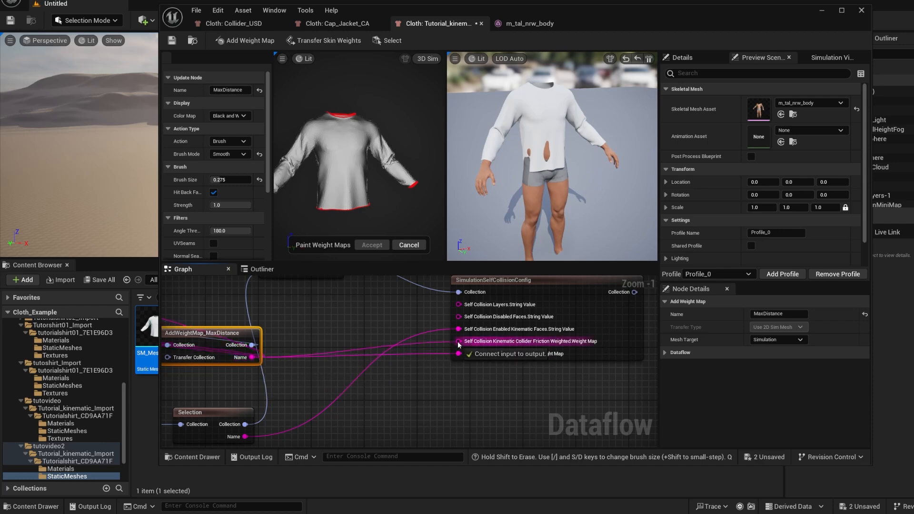
pyautogui.scroll(-6, 327, 328)
pyautogui.scroll(2, 282, 358)
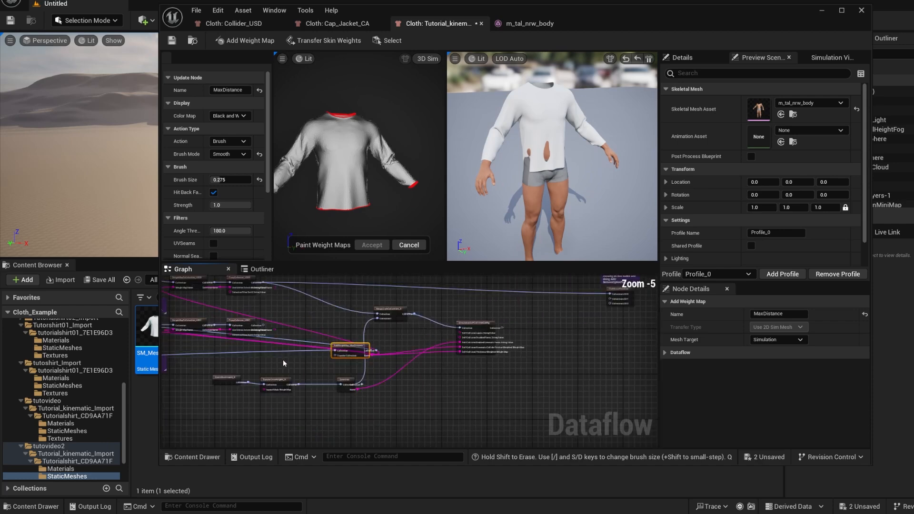
pyautogui.moveTo(283, 359); pyautogui.dragTo(379, 358, button='right')
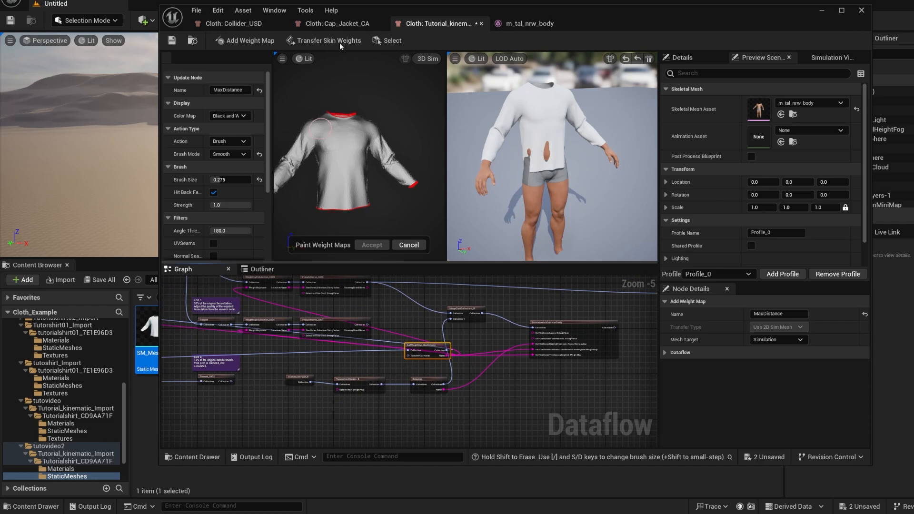
# Examine in the Cap_Jacket_CA cloth graph how the layers, kinematic faces, friction and thickness maps feed SimulationSelfCollisionConfig
pyautogui.click(347, 25)
pyautogui.moveTo(490, 399); pyautogui.dragTo(336, 377, button='right')
pyautogui.scroll(-4, 335, 377)
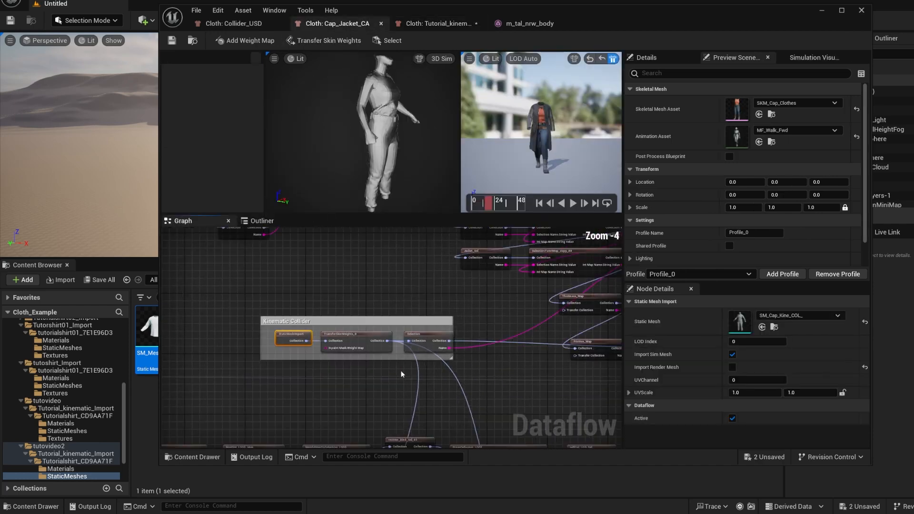
pyautogui.moveTo(512, 370); pyautogui.dragTo(331, 393, button='right')
pyautogui.moveTo(507, 322); pyautogui.dragTo(465, 354, button='right')
pyautogui.scroll(1, 522, 291)
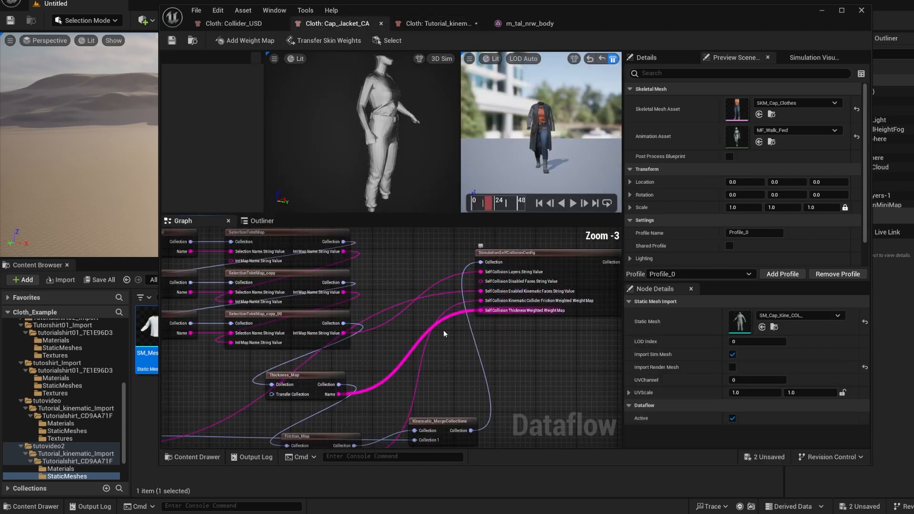
pyautogui.moveTo(399, 367); pyautogui.dragTo(401, 347, button='right')
pyautogui.moveTo(260, 370); pyautogui.dragTo(295, 410, button='right')
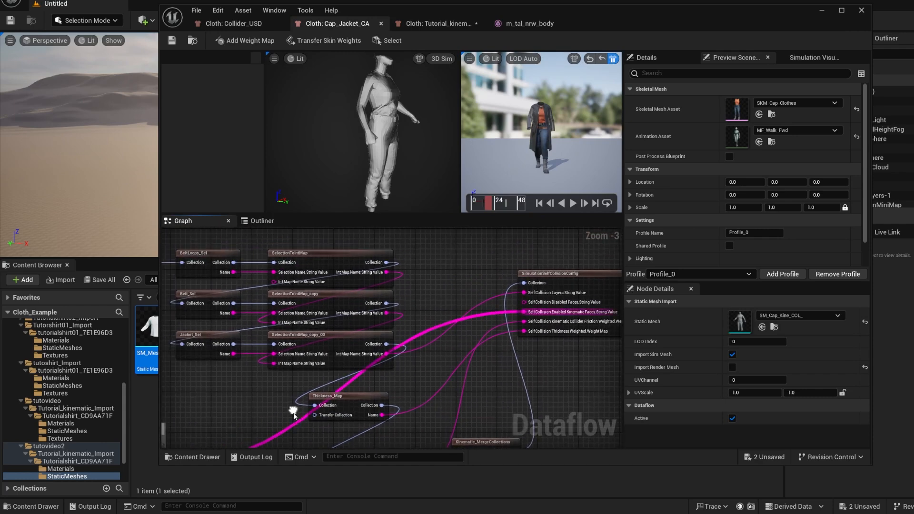
pyautogui.moveTo(217, 387); pyautogui.dragTo(244, 411, button='right')
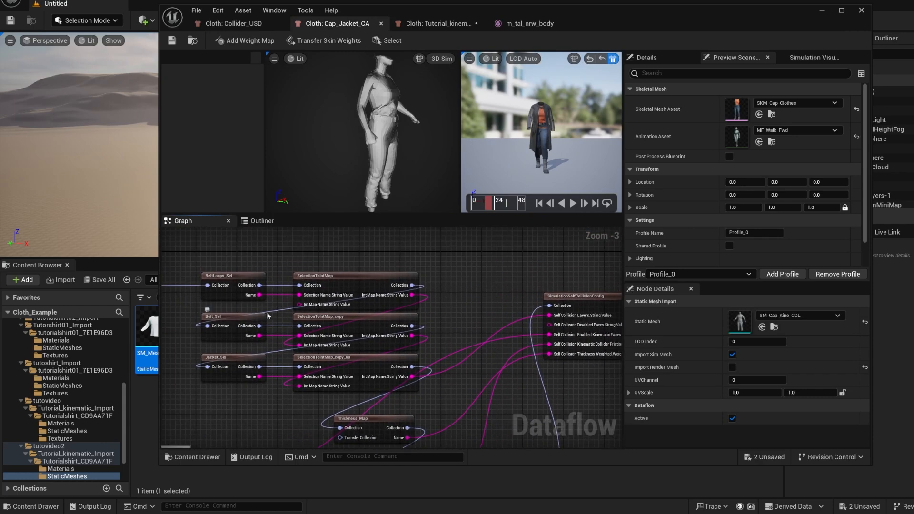
# Inspect the face selections of the BeltLoops_Sel, Belt_Sel and Jacket_Sel nodes on the jacket mesh
pyautogui.moveTo(229, 275); pyautogui.dragTo(252, 285, button='right')
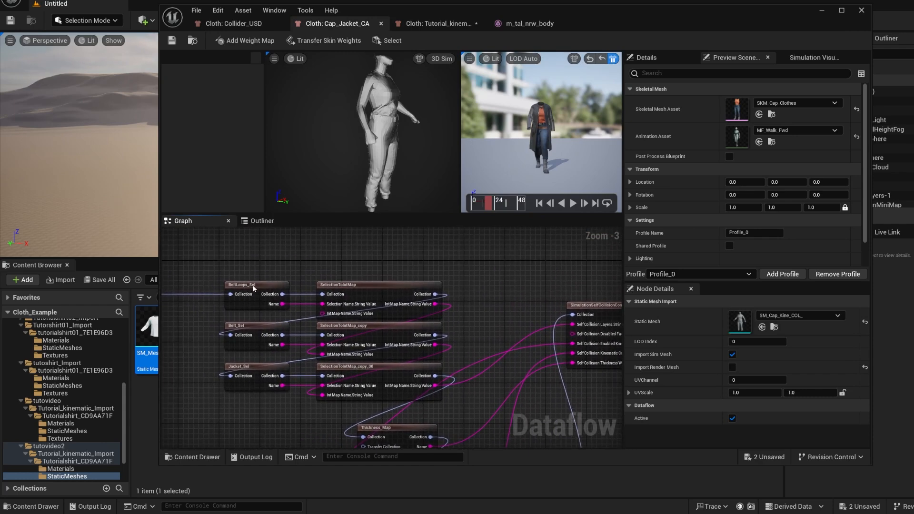
pyautogui.click(252, 285)
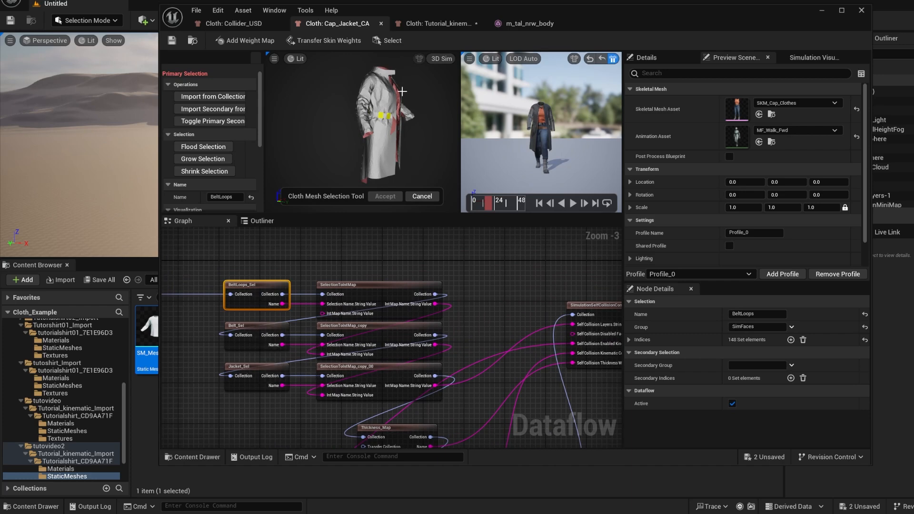
pyautogui.click(260, 329)
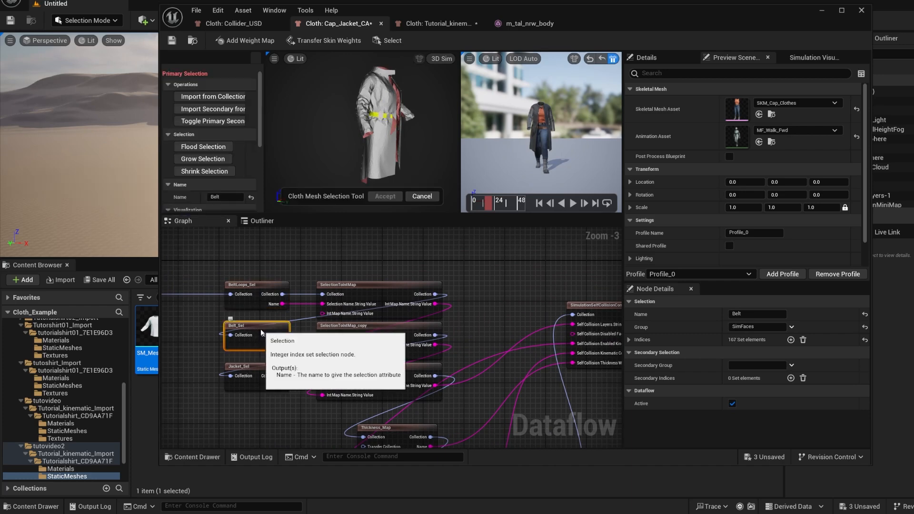
pyautogui.click(262, 364)
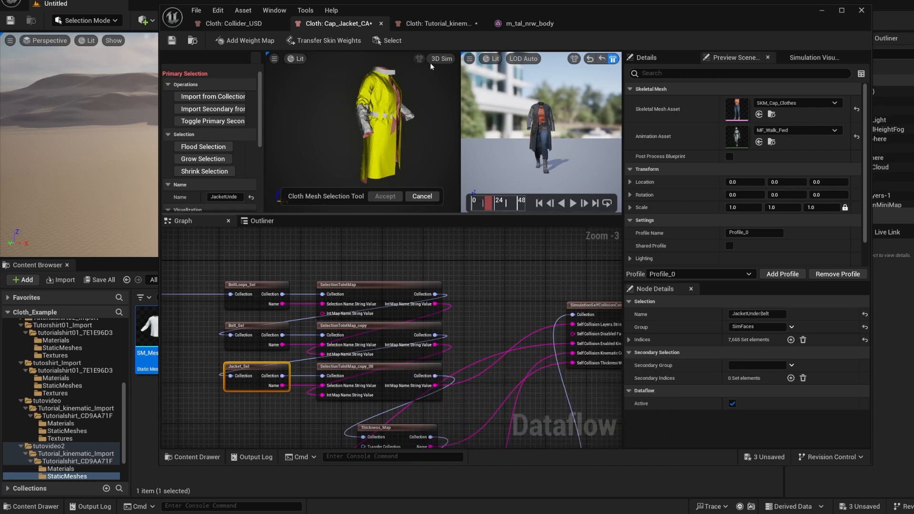
# Return to the tutorial shirt's cloth graph and move the AddWeightMap_MaxDistance node upstream, away from the Selection node
pyautogui.click(447, 28)
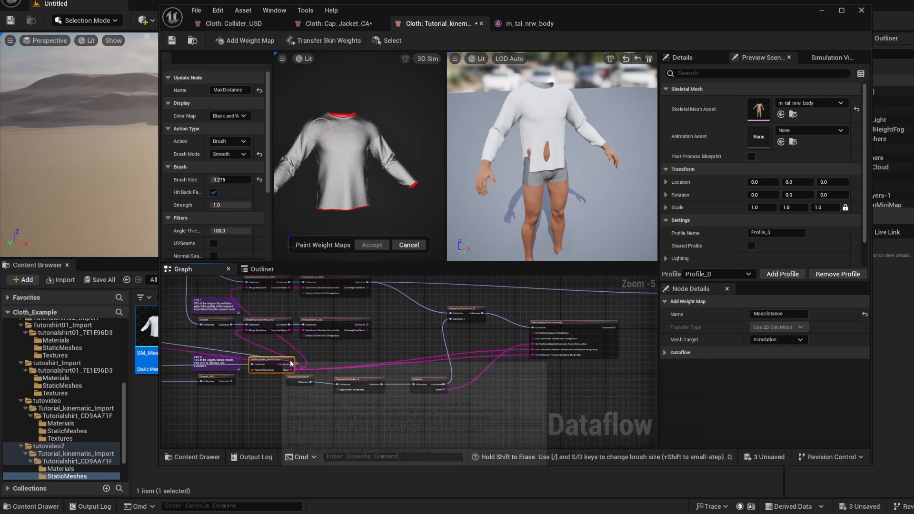
pyautogui.moveTo(620, 374); pyautogui.dragTo(395, 390, button='right')
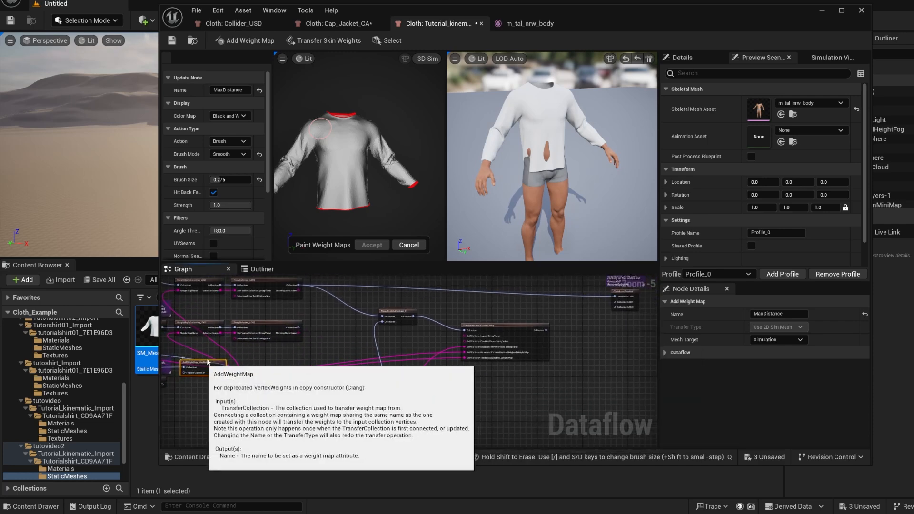
pyautogui.scroll(-4, 209, 382)
pyautogui.moveTo(200, 386); pyautogui.dragTo(298, 391, button='right')
pyautogui.scroll(-1, 230, 391)
pyautogui.moveTo(229, 392); pyautogui.dragTo(318, 388, button='right')
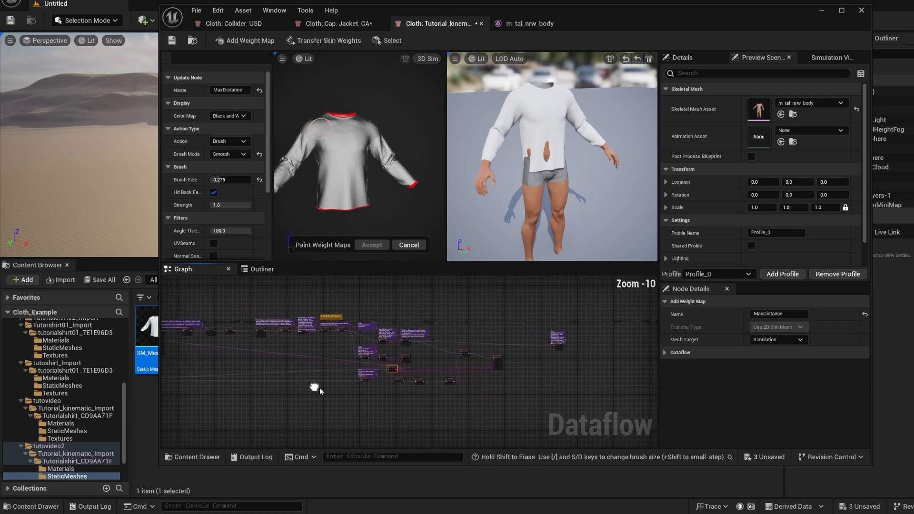
pyautogui.moveTo(233, 391); pyautogui.dragTo(454, 384, button='right')
pyautogui.scroll(3, 306, 367)
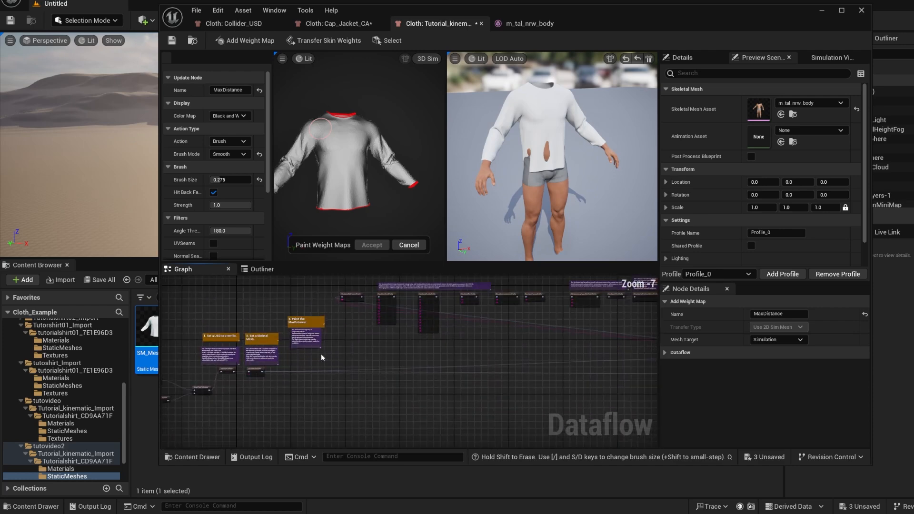
pyautogui.scroll(3, 289, 320)
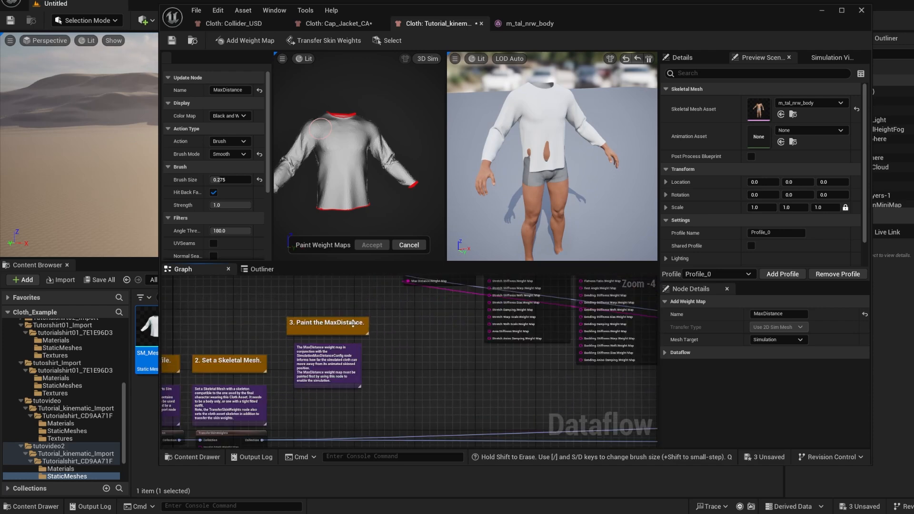
# Select the SimulationSelfCollisionConfig node to display its self-collision and kinematic collider properties
pyautogui.scroll(-6, 372, 380)
pyautogui.moveTo(456, 378); pyautogui.dragTo(498, 380, button='right')
pyautogui.scroll(8, 498, 378)
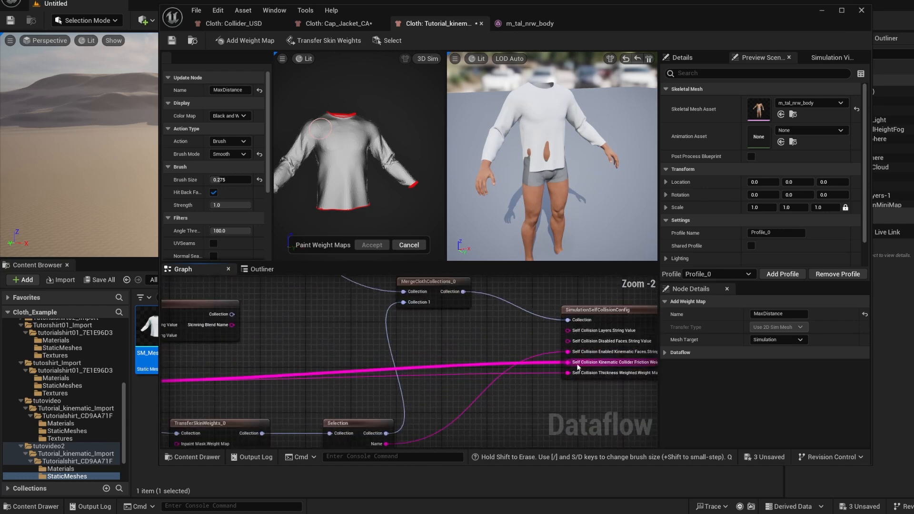
pyautogui.moveTo(624, 341); pyautogui.dragTo(503, 329, button='right')
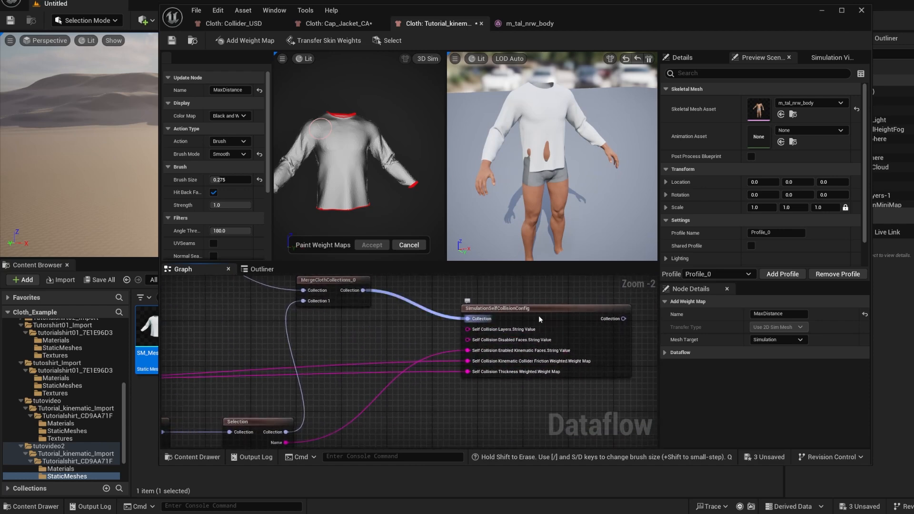
pyautogui.scroll(-2, 248, 427)
pyautogui.click(409, 340)
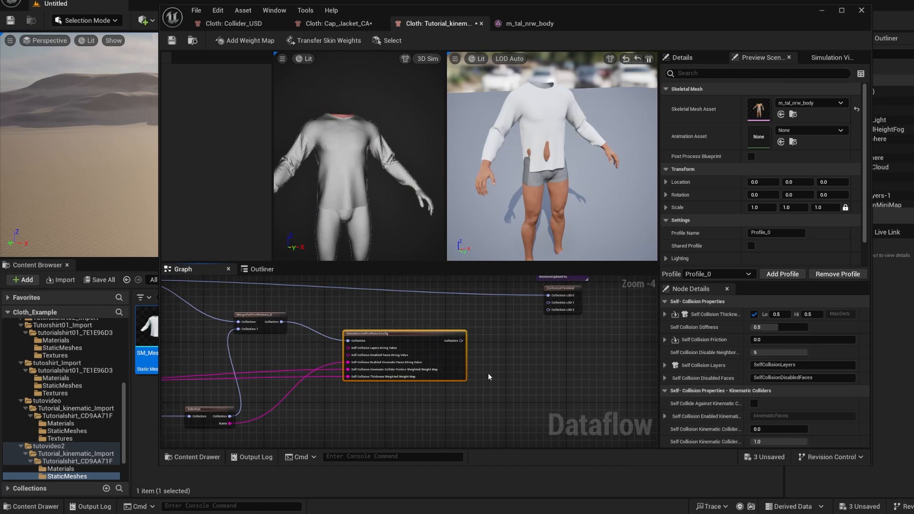
# Pause the walk preview and look at the option pin actions available on the ClothAssetTerminal node
pyautogui.moveTo(487, 372); pyautogui.dragTo(458, 378, button='right')
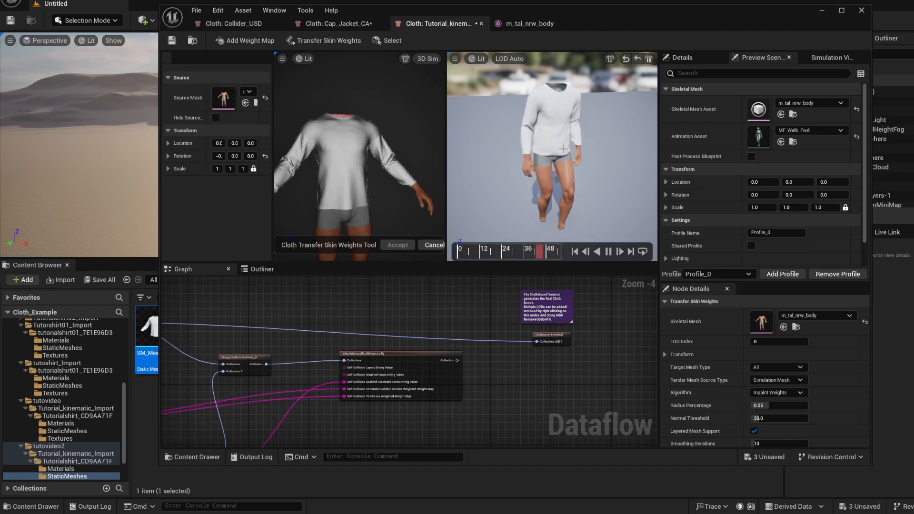
pyautogui.scroll(4, 561, 149)
pyautogui.scroll(-3, 562, 149)
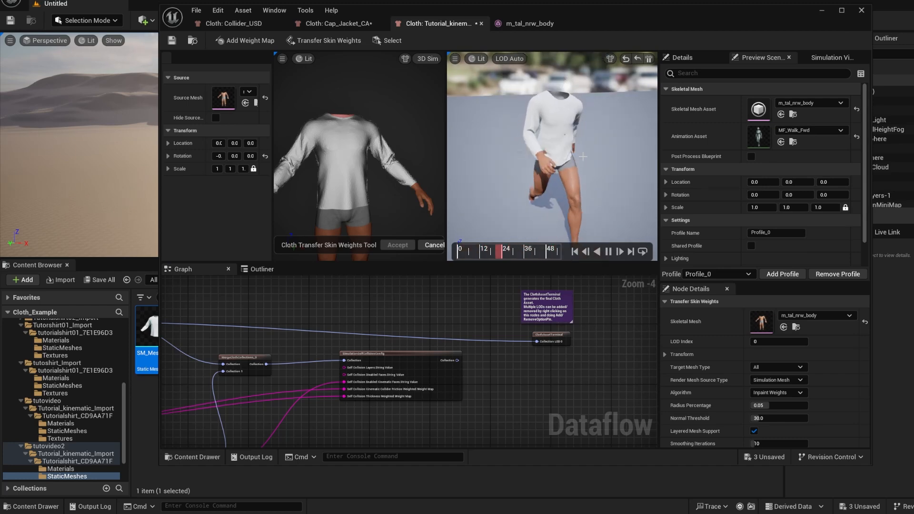
pyautogui.click(608, 252)
pyautogui.rightClick(551, 341)
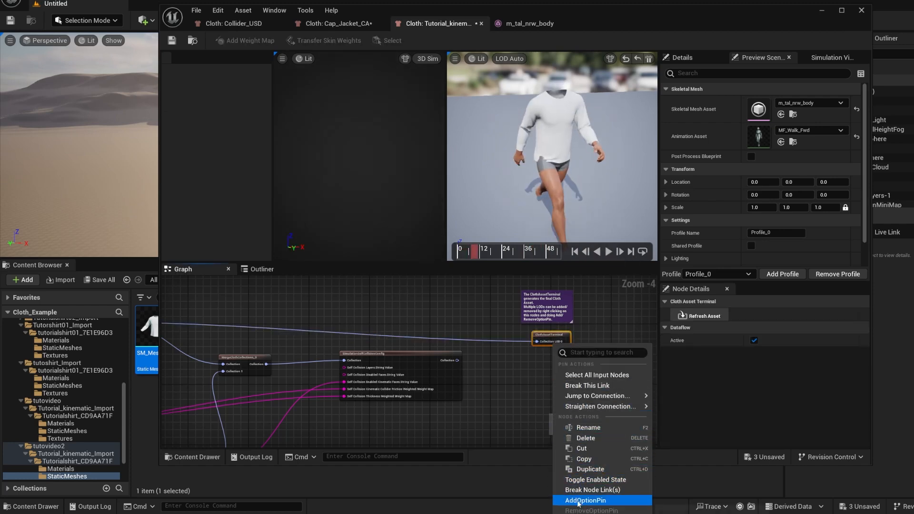
pyautogui.click(503, 404)
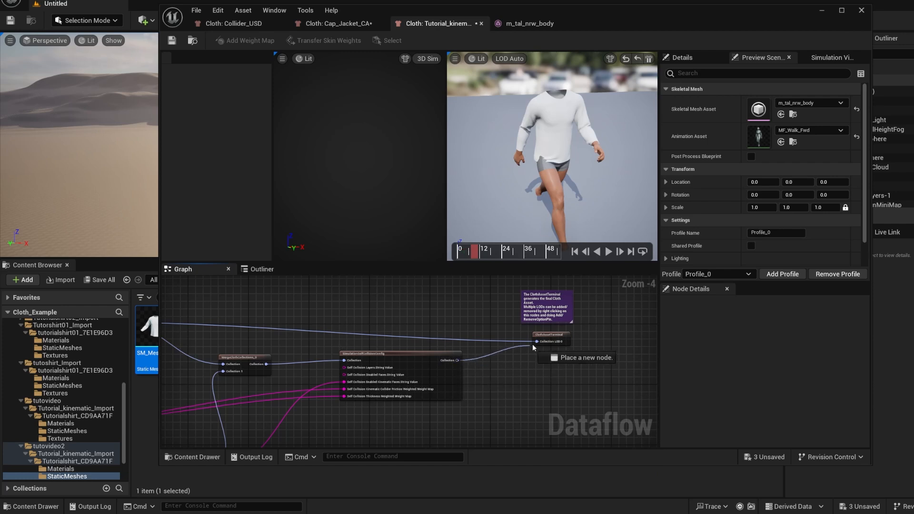
# Connect the SimulationSelfCollisionConfig collection output to the ClothAssetTerminal's LOD 0 input, replacing the direct upstream link
pyautogui.moveTo(538, 341); pyautogui.dragTo(532, 362)
pyautogui.click(604, 284)
pyautogui.click(608, 252)
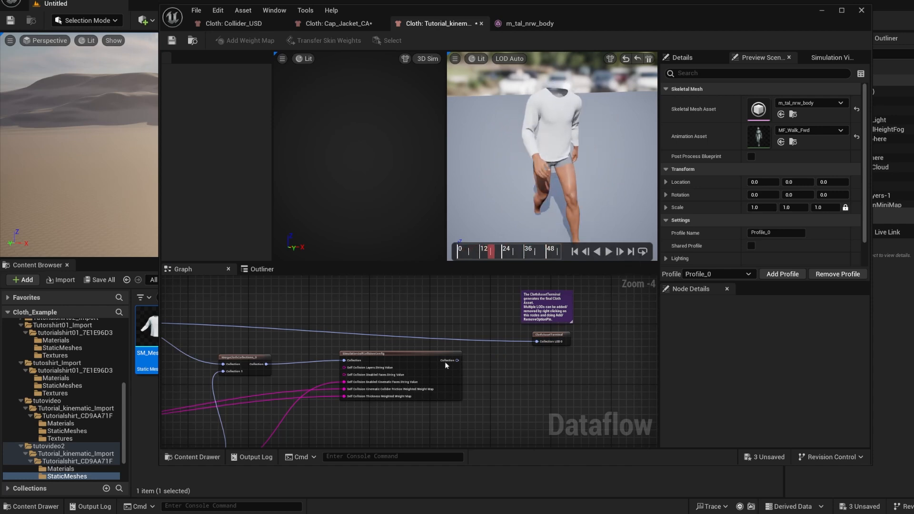
pyautogui.moveTo(523, 354); pyautogui.dragTo(540, 341)
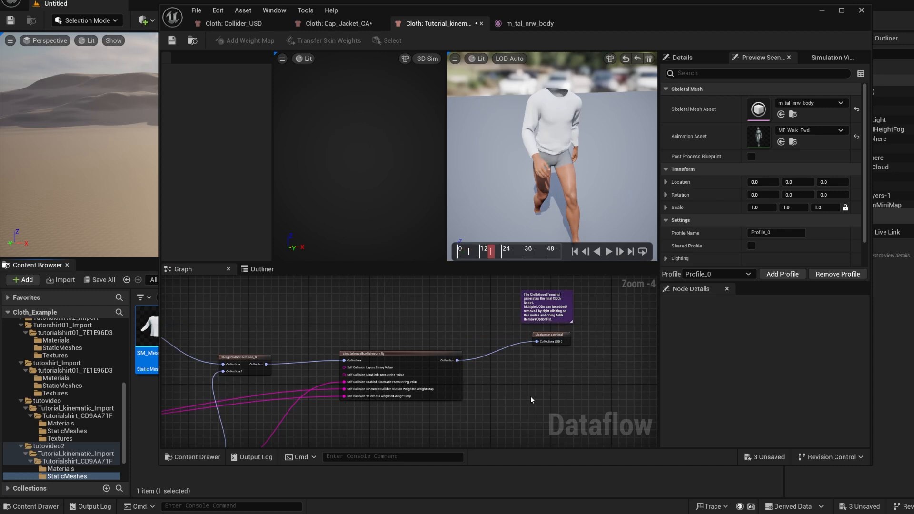
# Play the walk animation and view the simulated shirt from several sides to check its collision with the body, then pause
pyautogui.click(608, 256)
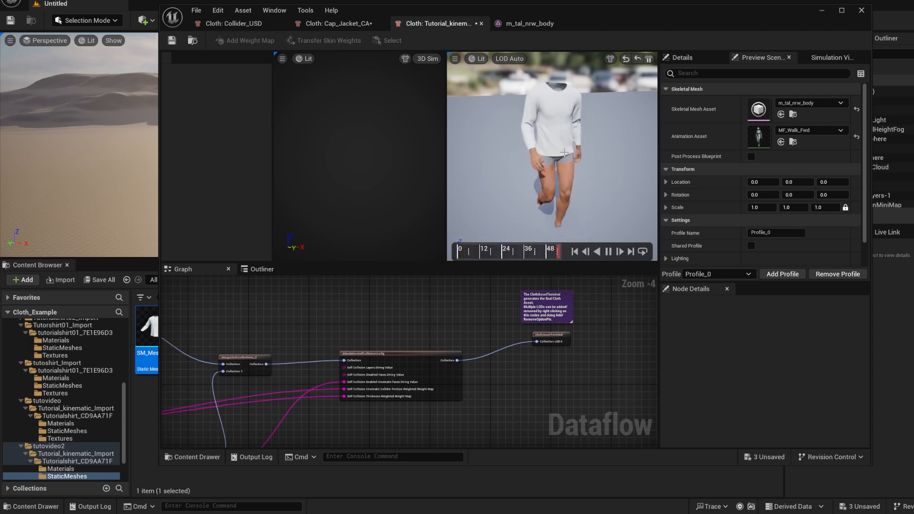
pyautogui.moveTo(519, 159); pyautogui.dragTo(650, 152, button='right')
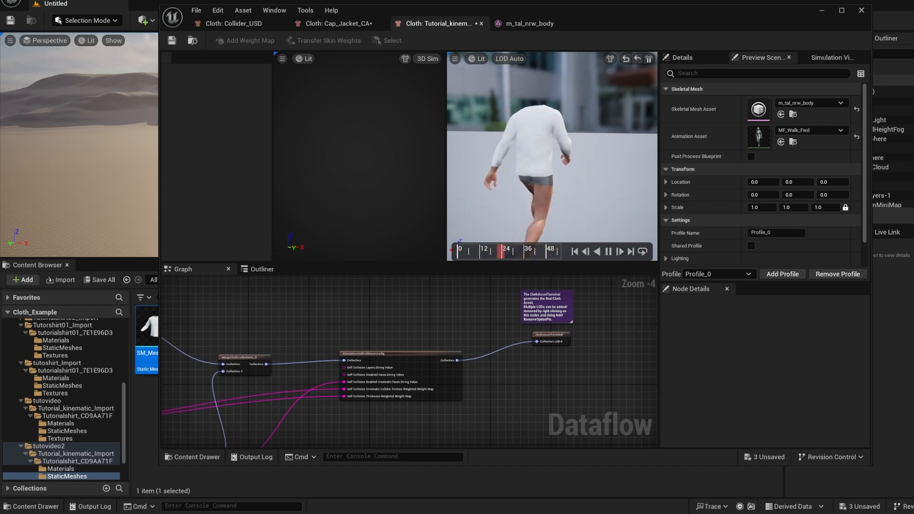
pyautogui.keyDown('alt'); pyautogui.moveTo(516, 162); pyautogui.dragTo(667, 159); pyautogui.keyUp('alt')
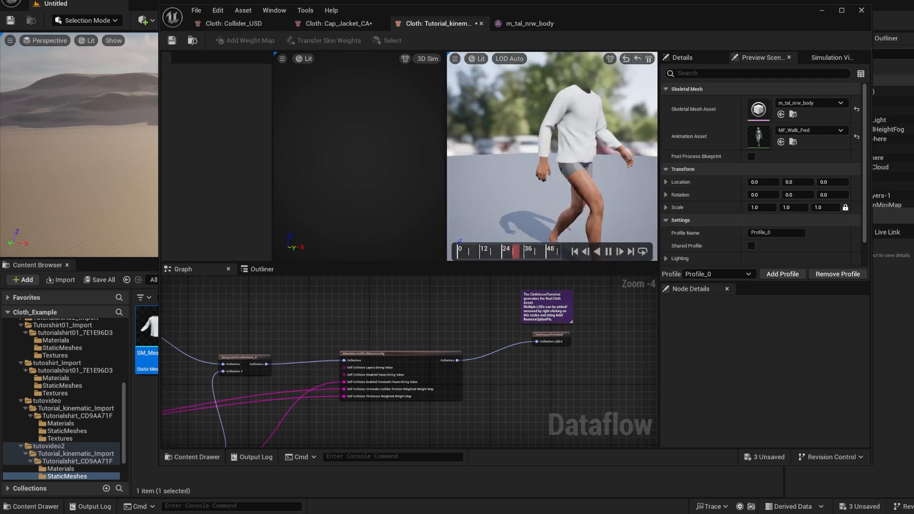
pyautogui.keyDown('alt'); pyautogui.moveTo(517, 163); pyautogui.dragTo(545, 138); pyautogui.keyUp('alt')
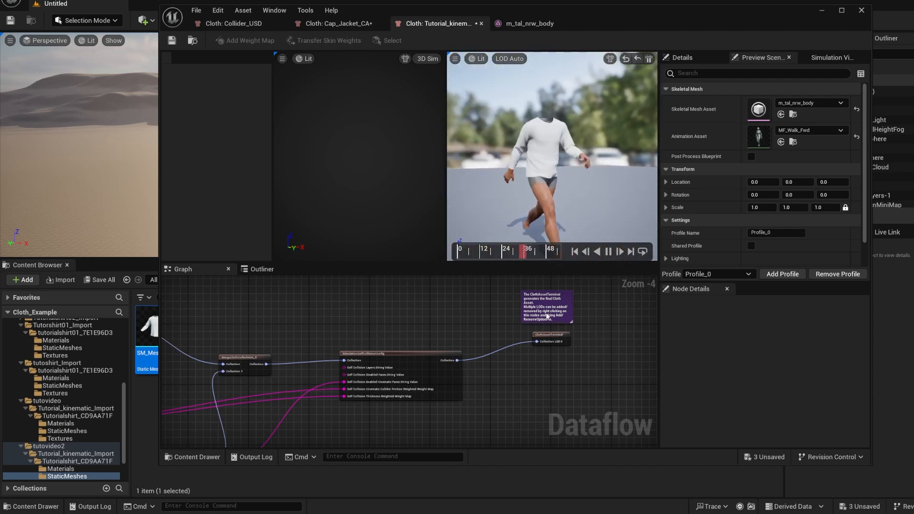
pyautogui.click(609, 251)
# Link the upstream shirt collection straight to the ClothAssetTerminal, bypassing the merge and self-collision nodes, and inspect the shirt during the walk
pyautogui.scroll(-1, 376, 332)
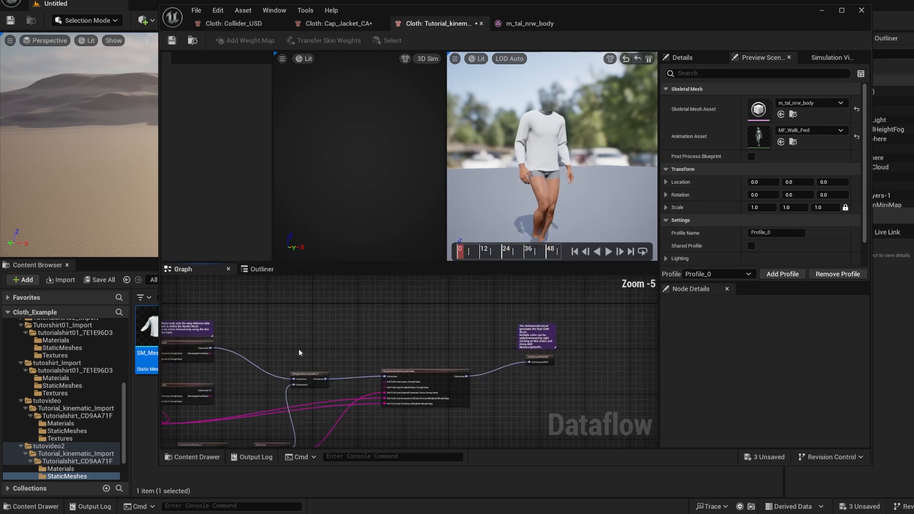
pyautogui.moveTo(209, 348); pyautogui.dragTo(469, 347)
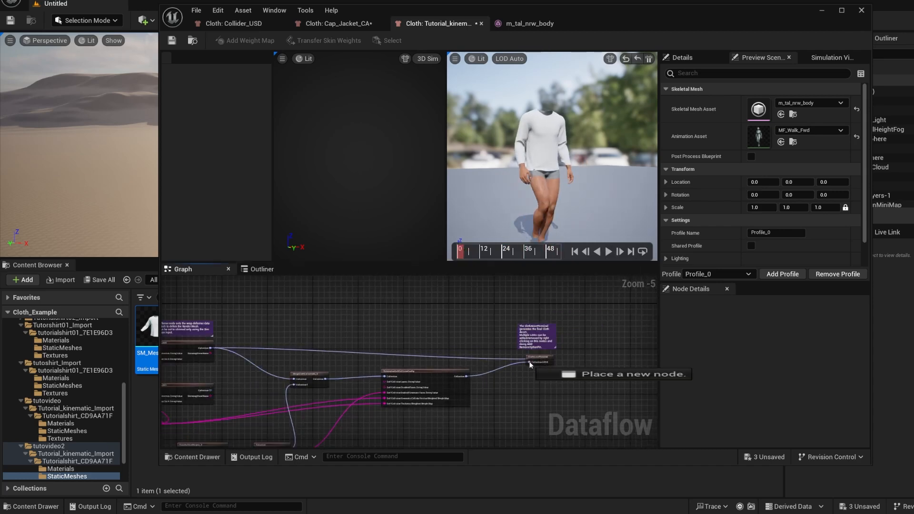
pyautogui.moveTo(530, 367); pyautogui.dragTo(532, 367)
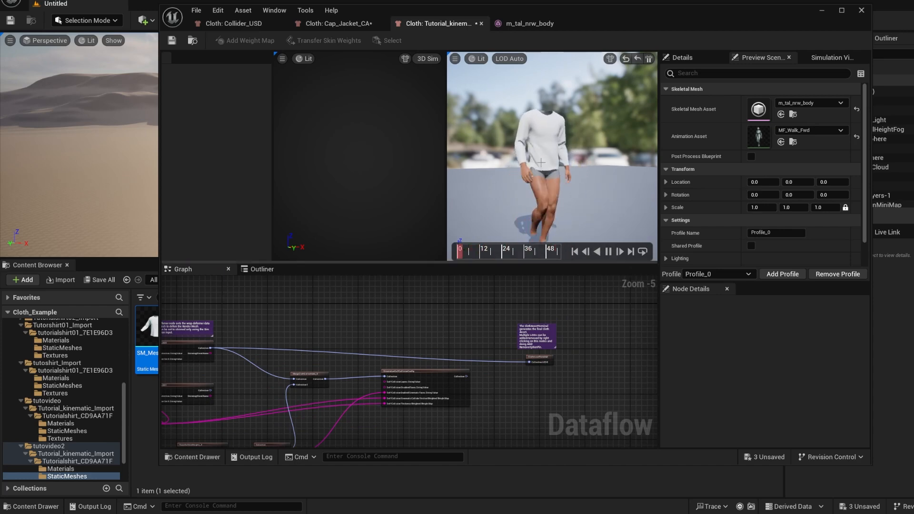
pyautogui.moveTo(585, 200)
pyautogui.keyDown('alt'); pyautogui.mouseDown()
pyautogui.moveTo(763, 201)
pyautogui.moveTo(585, 205)
pyautogui.mouseUp(); pyautogui.keyUp('alt')
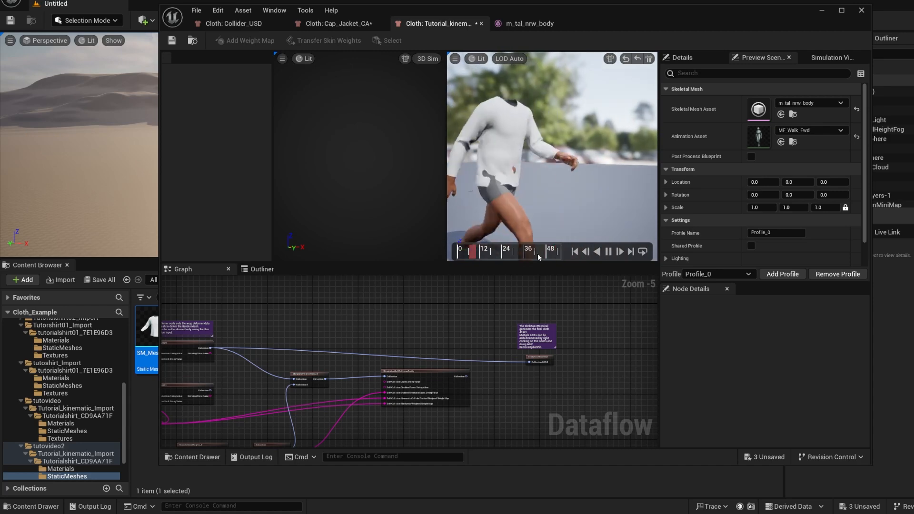
# Reconnect SimulationSelfCollisionConfig to the ClothAssetTerminal and check the shirt in the walk preview
pyautogui.moveTo(467, 376); pyautogui.dragTo(529, 362)
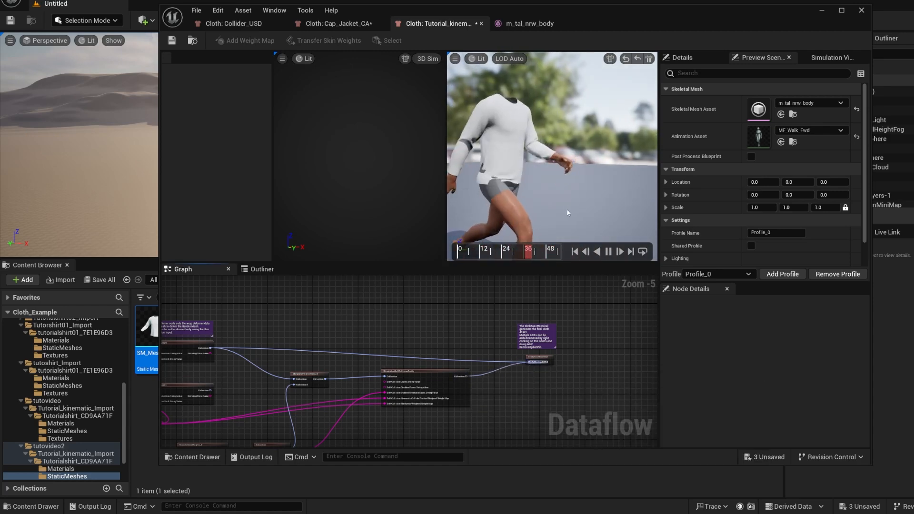
pyautogui.moveTo(575, 193)
pyautogui.keyDown('alt'); pyautogui.mouseDown()
pyautogui.moveTo(637, 194)
pyautogui.moveTo(579, 193)
pyautogui.mouseUp(); pyautogui.keyUp('alt')
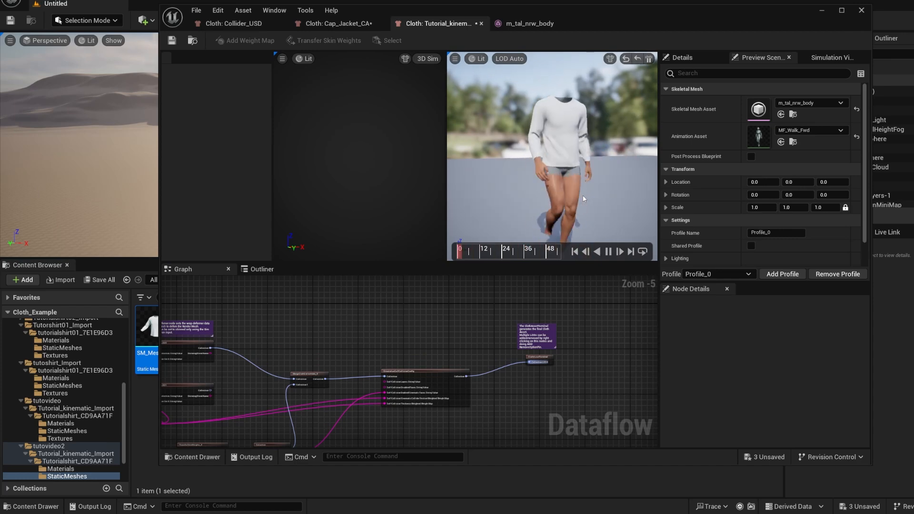
pyautogui.scroll(-1, 395, 347)
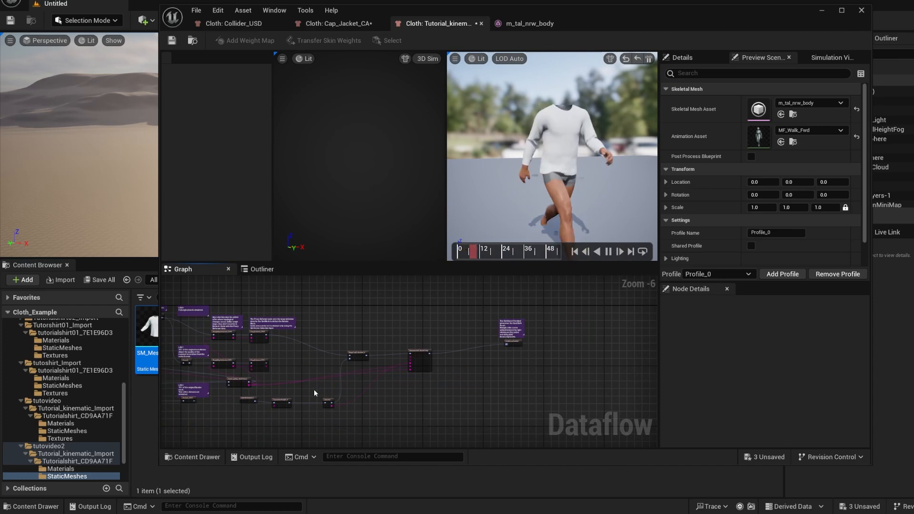
# Examine in the Cap_Jacket_CA graph how the "Switch between skin and simulation" branch feeds the cloth asset terminal
pyautogui.click(355, 24)
pyautogui.scroll(-2, 457, 338)
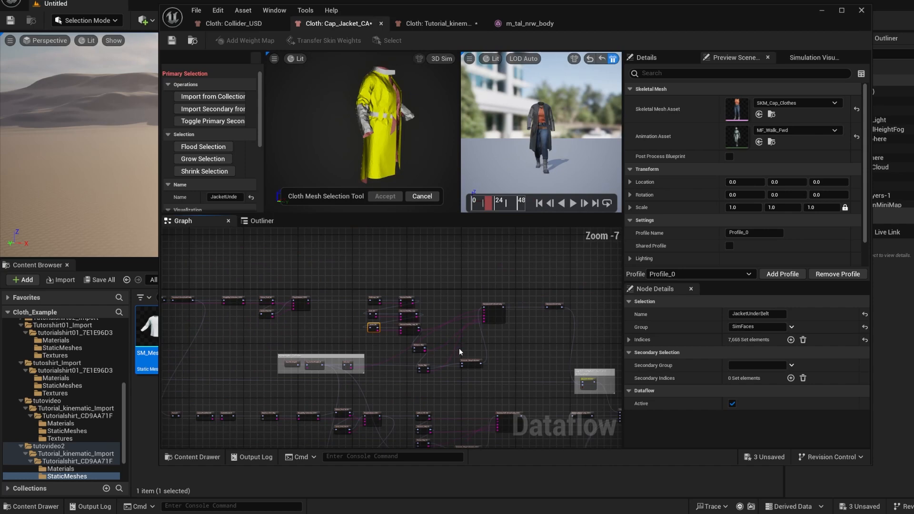
pyautogui.moveTo(534, 385); pyautogui.dragTo(496, 406, button='right')
pyautogui.scroll(3, 532, 385)
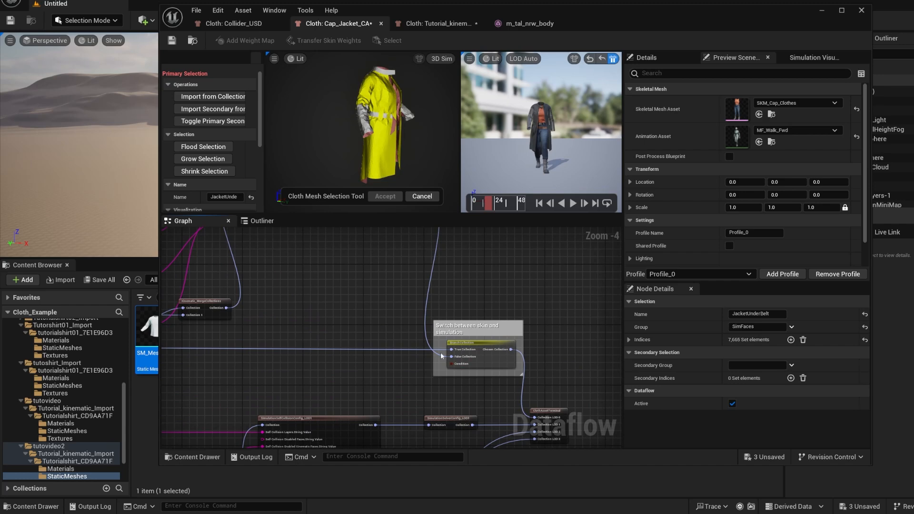
pyautogui.moveTo(492, 405); pyautogui.dragTo(476, 394, button='right')
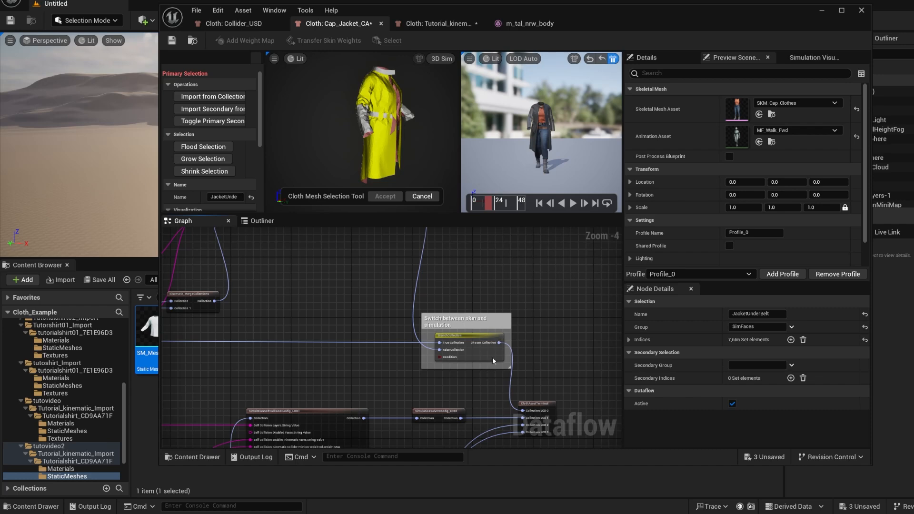
pyautogui.moveTo(446, 367); pyautogui.dragTo(491, 388, button='right')
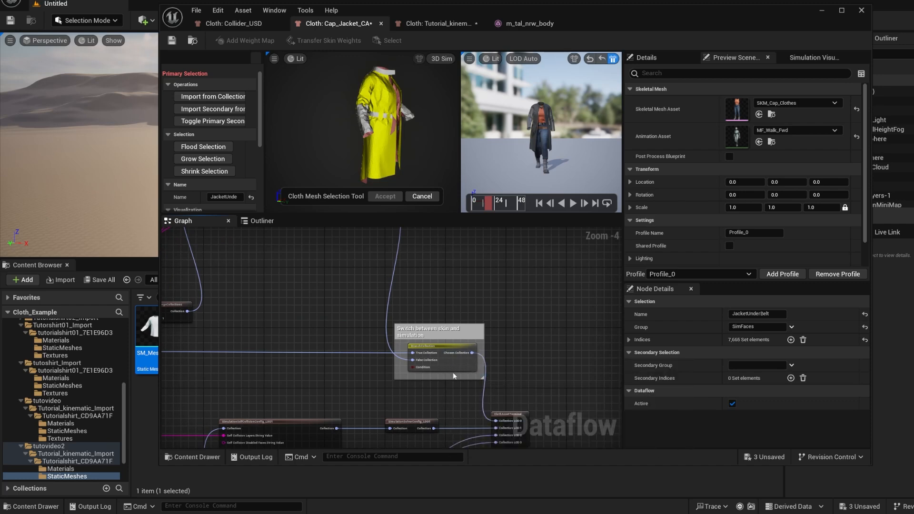
# Return to the Tutorial_kinematic cloth asset and save all modified assets
pyautogui.click(465, 28)
pyautogui.click(196, 10)
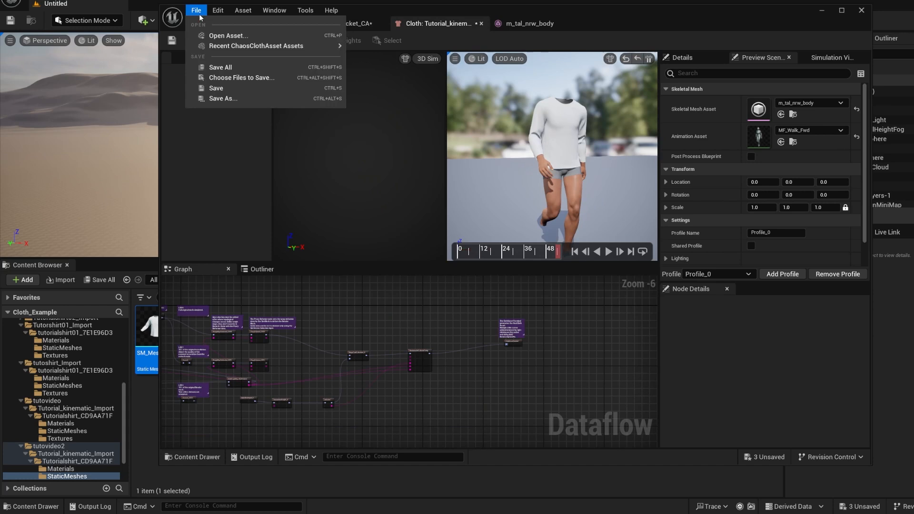
pyautogui.click(211, 68)
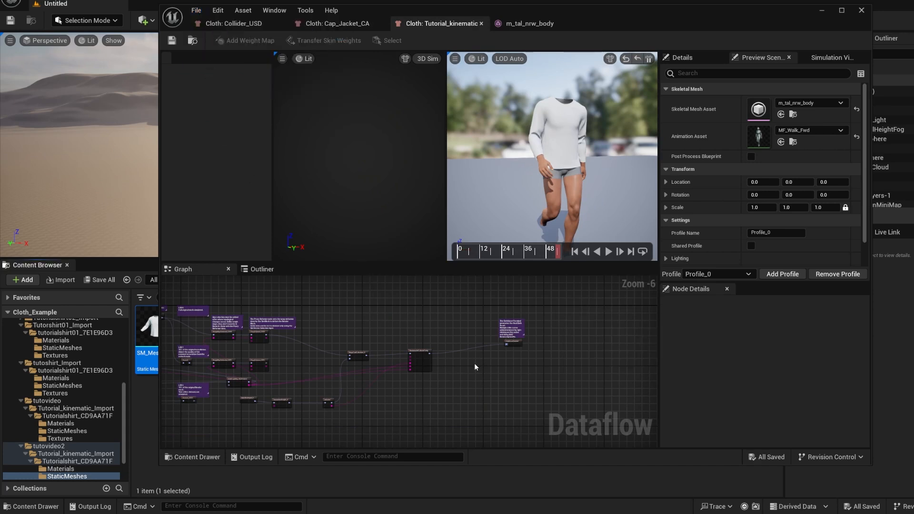
# Compare the tutorial shirt's self-collision wiring with the thickness map, friction map and kinematic merge nodes in the Cap_Jacket_CA graph
pyautogui.moveTo(382, 340); pyautogui.dragTo(425, 346, button='right')
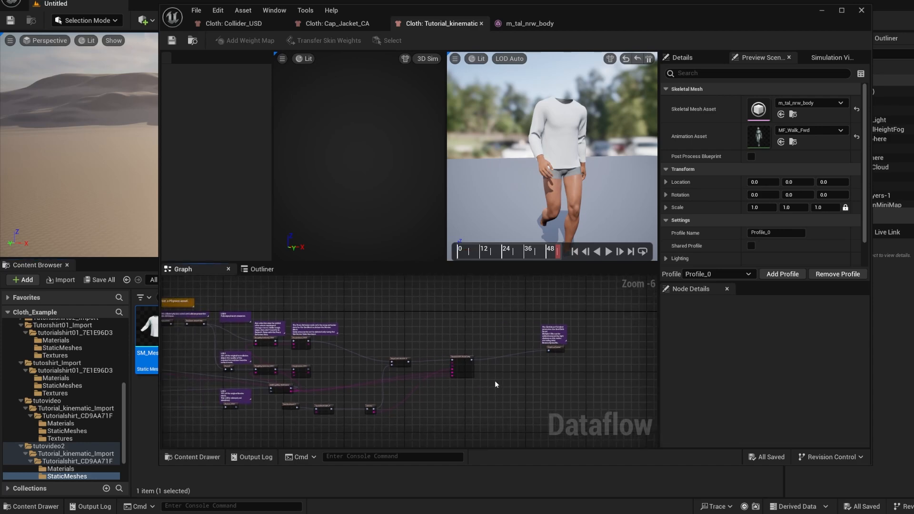
pyautogui.scroll(3, 494, 382)
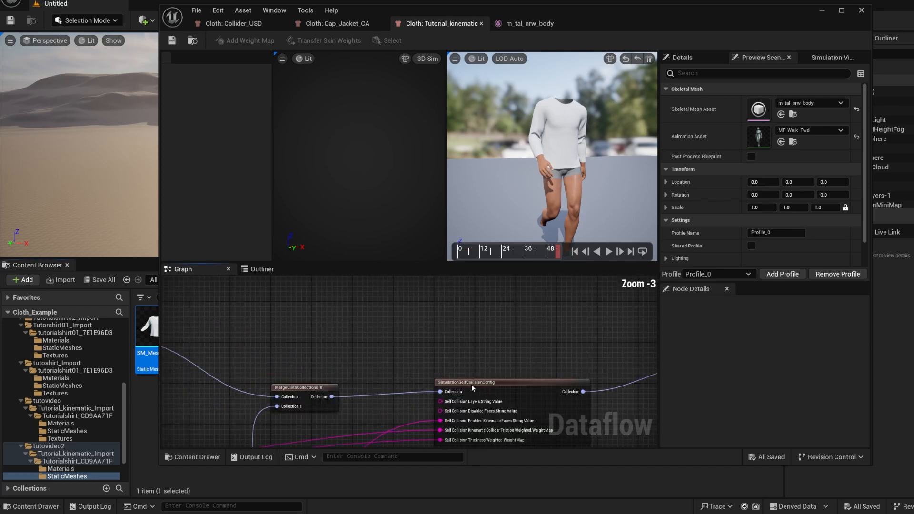
pyautogui.moveTo(469, 363); pyautogui.dragTo(463, 335, button='right')
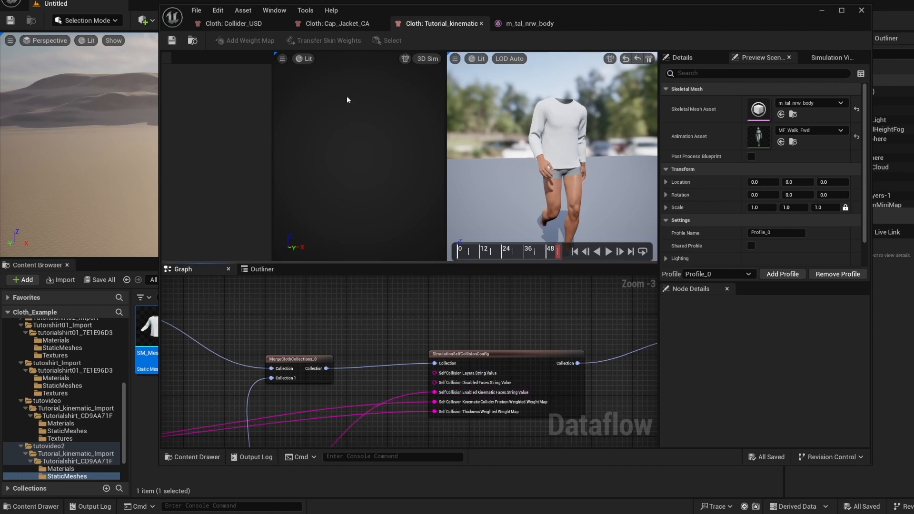
pyautogui.click(344, 25)
pyautogui.moveTo(332, 349); pyautogui.dragTo(467, 281, button='right')
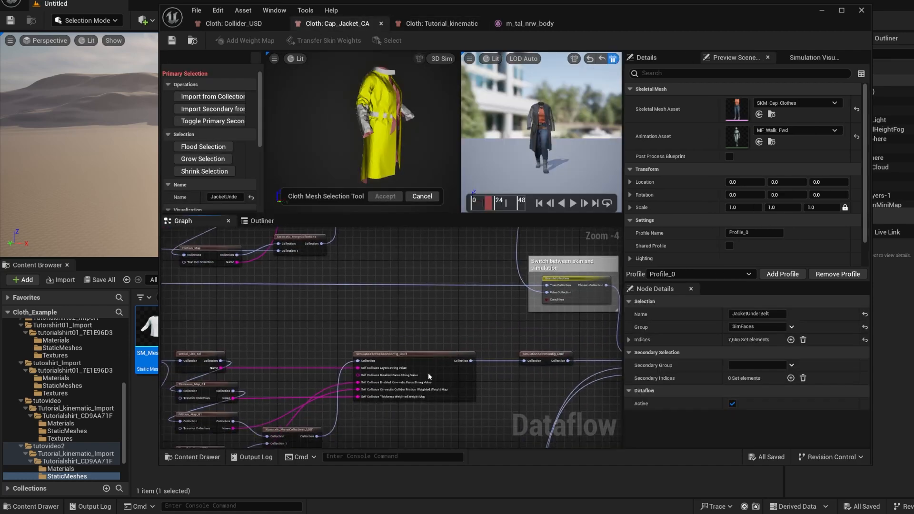
pyautogui.moveTo(280, 386); pyautogui.dragTo(315, 324, button='right')
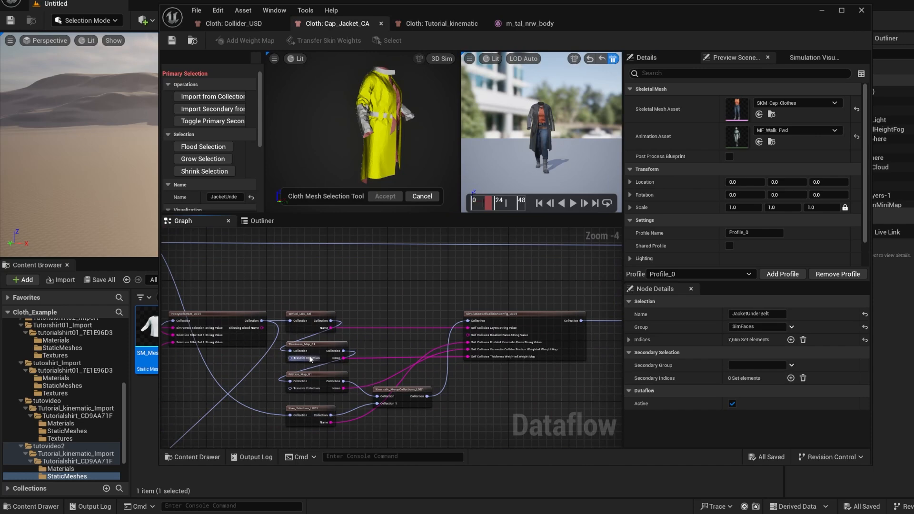
pyautogui.moveTo(316, 360)
pyautogui.click(441, 24)
pyautogui.scroll(-2, 485, 313)
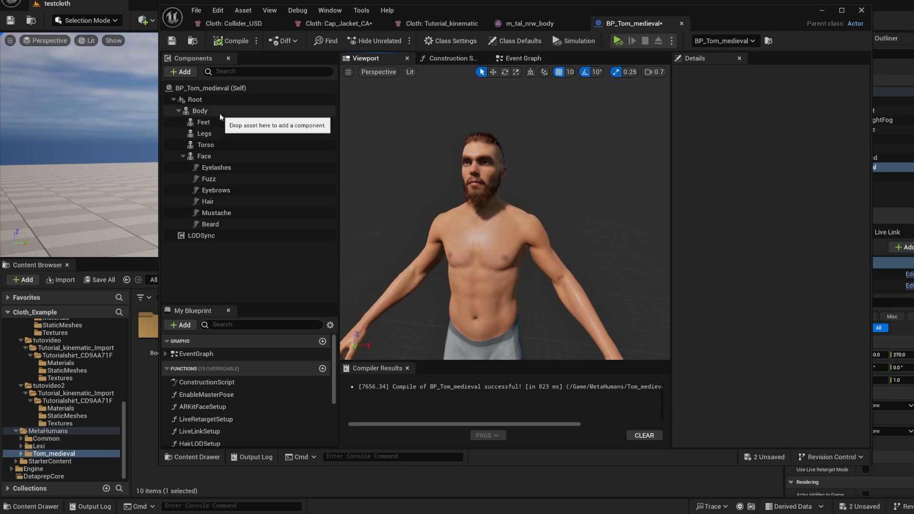
# Add a Chaos Cloth component under the Body component of the BP_Tom_medieval blueprint
pyautogui.click(206, 111)
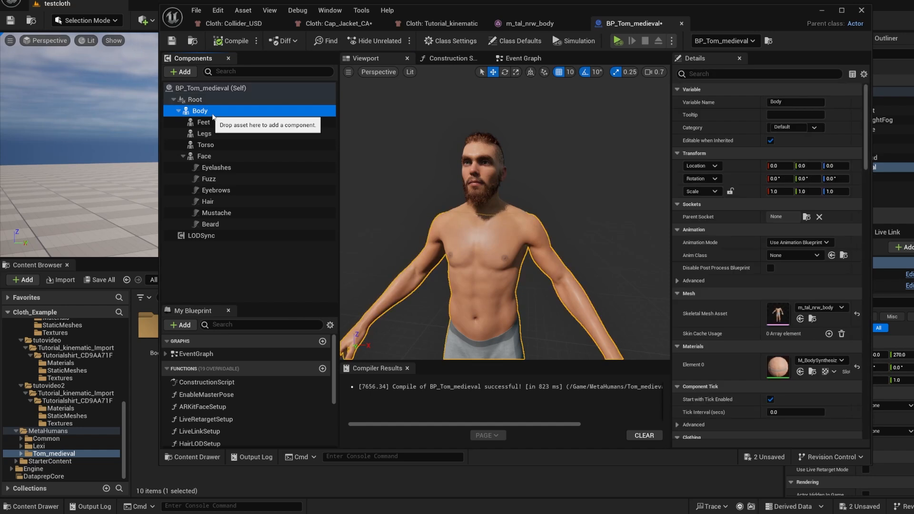
pyautogui.click(180, 72)
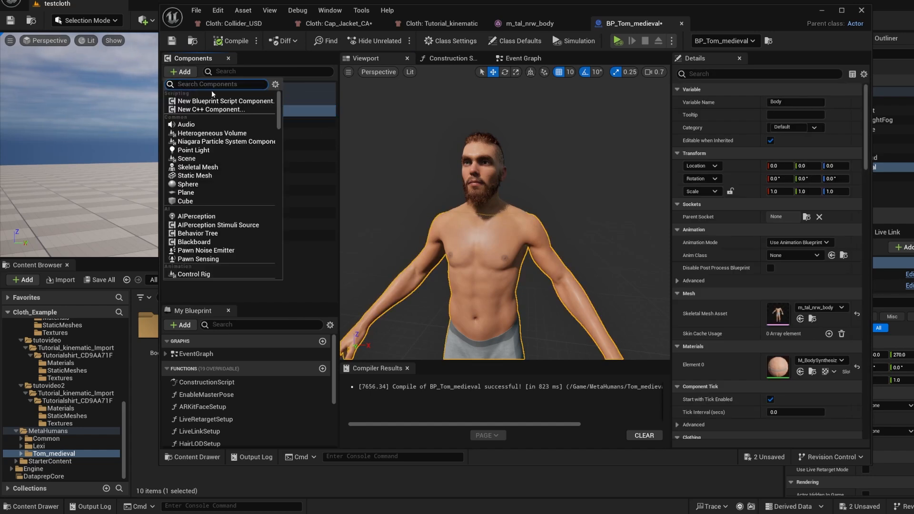
pyautogui.write('cloth')
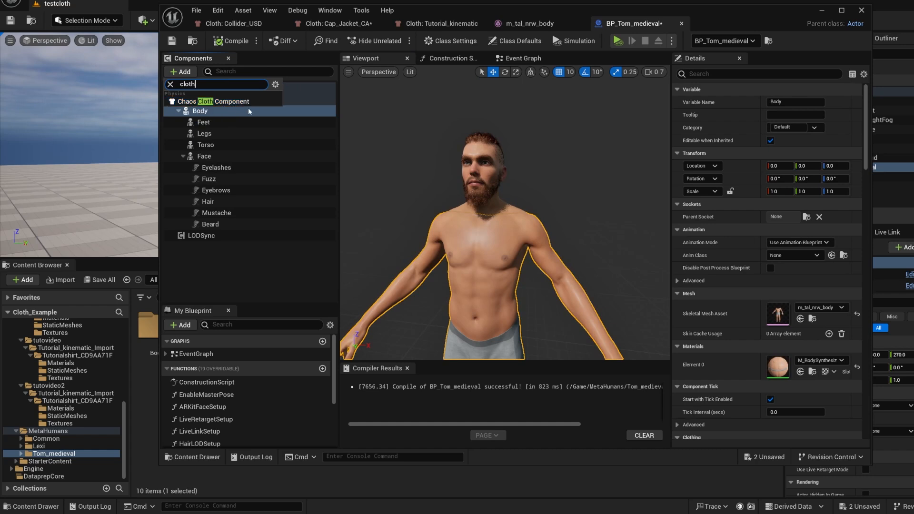
pyautogui.click(235, 102)
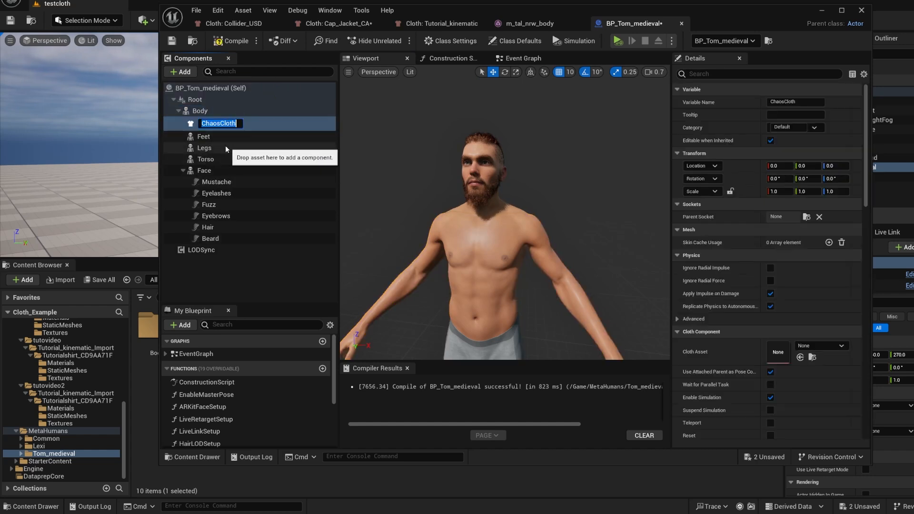
# Assign the Tutorial_kinematic cloth asset to the ChaosCloth component and save the BP_Tom_medieval blueprint
pyautogui.moveTo(497, 465); pyautogui.dragTo(496, 308)
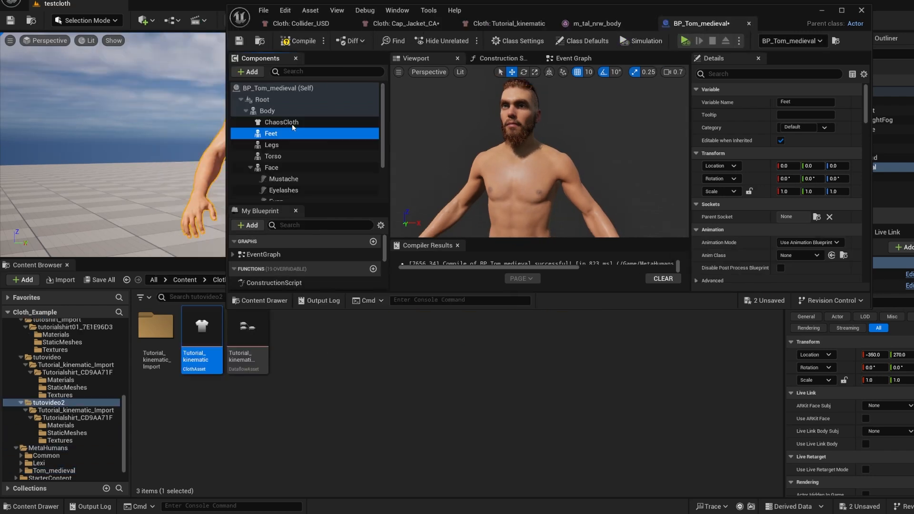
pyautogui.click(291, 124)
pyautogui.scroll(-6, 756, 167)
pyautogui.scroll(-2, 754, 173)
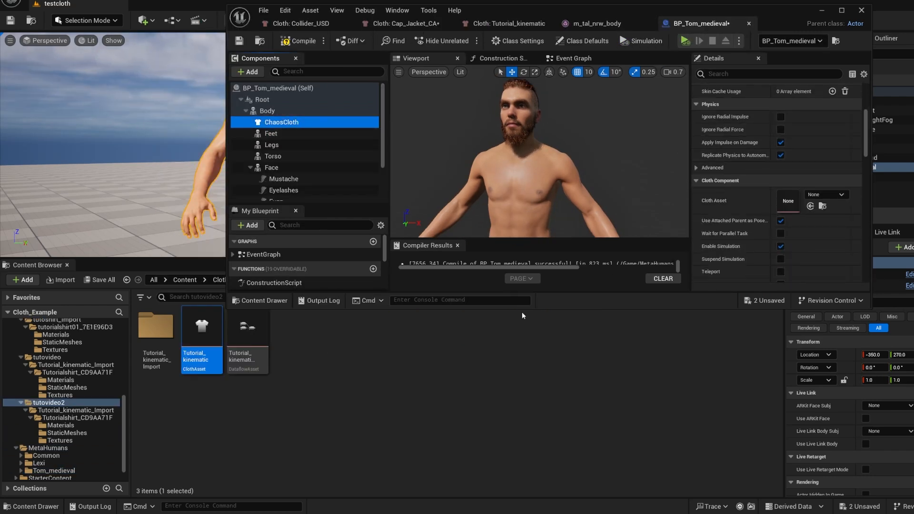
pyautogui.moveTo(213, 333); pyautogui.dragTo(788, 199)
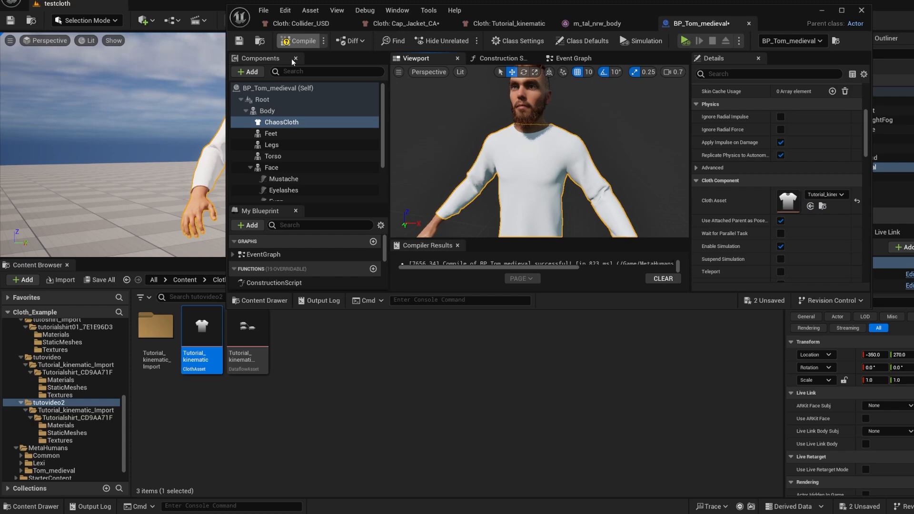
pyautogui.click(239, 41)
pyautogui.click(821, 10)
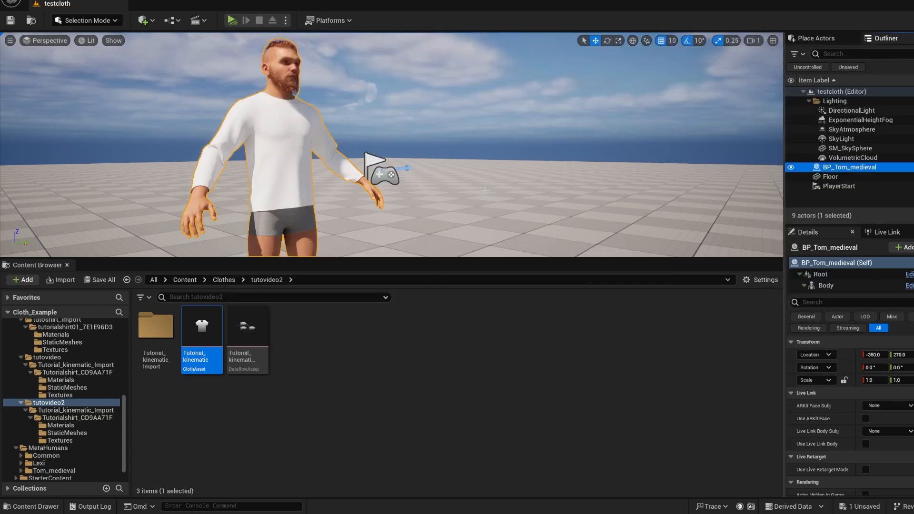
# Assign the MF_Walk animation to the Body component of the BP_Tom_medieval actor in the testcloth level
pyautogui.moveTo(486, 174); pyautogui.dragTo(459, 191, button='right')
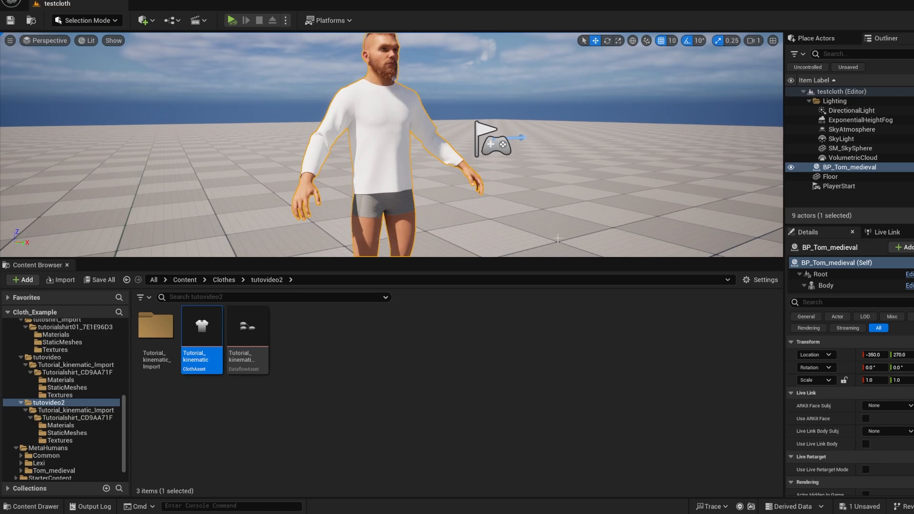
pyautogui.click(528, 226)
pyautogui.click(409, 206)
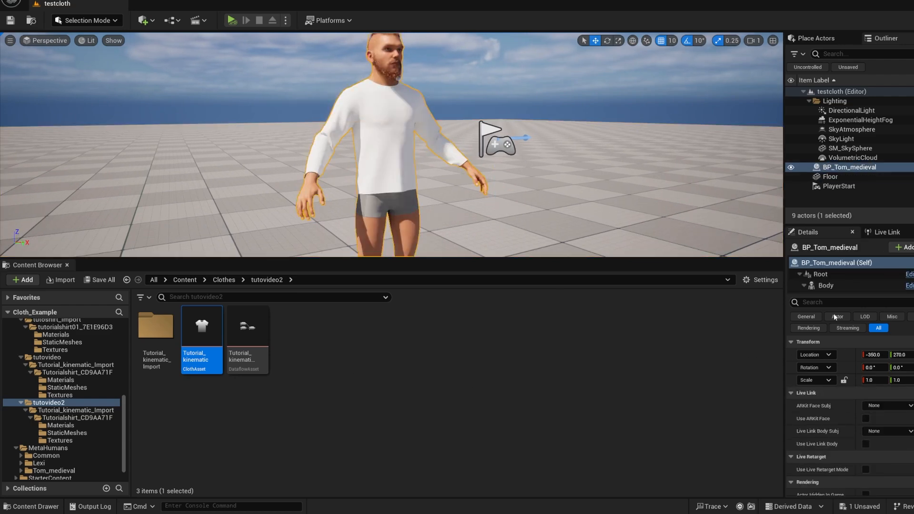
pyautogui.click(825, 286)
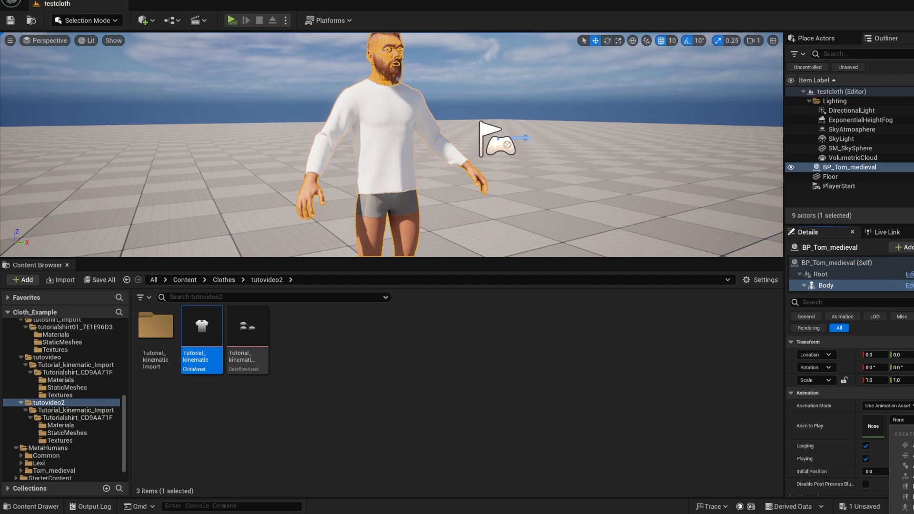
pyautogui.click(909, 507)
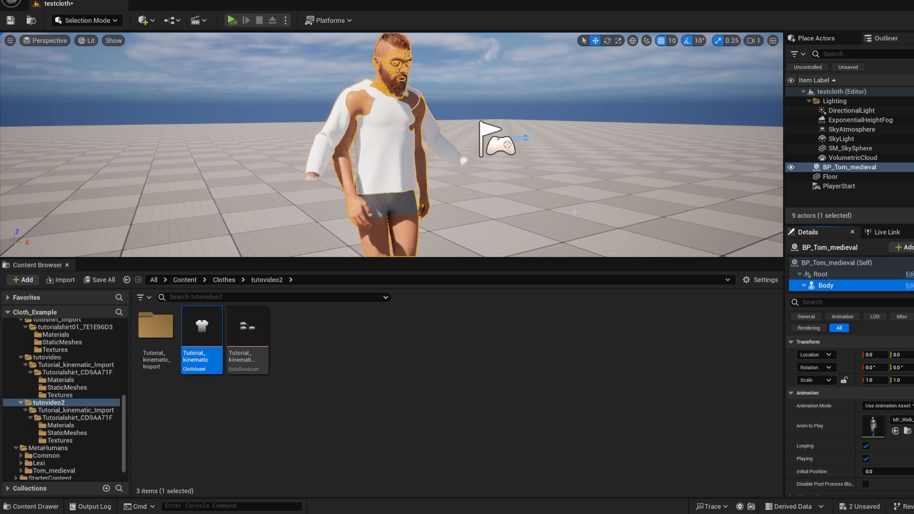
pyautogui.press('Escape')
# Run the level simulation in an enlarged viewport and examine how the shirt moves on the walking character from several angles
pyautogui.moveTo(593, 221); pyautogui.dragTo(491, 221, button='right')
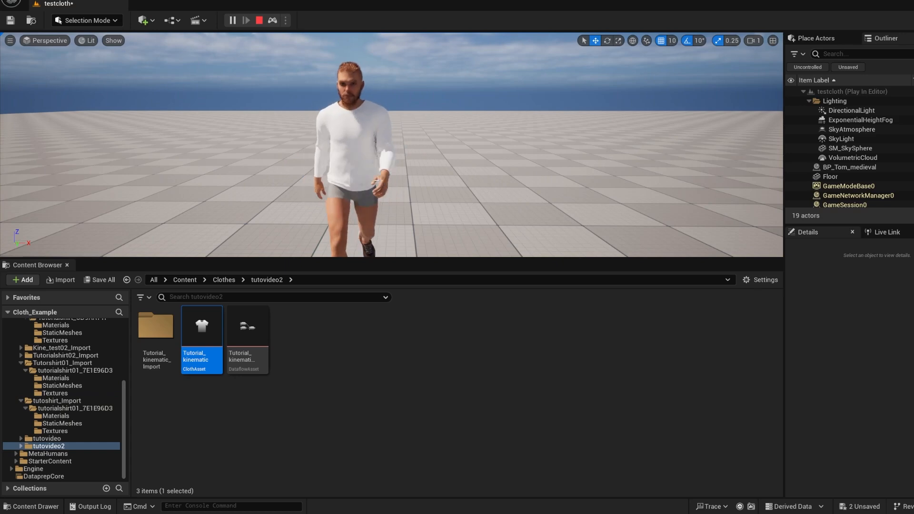
pyautogui.moveTo(376, 179); pyautogui.dragTo(396, 170, button='right')
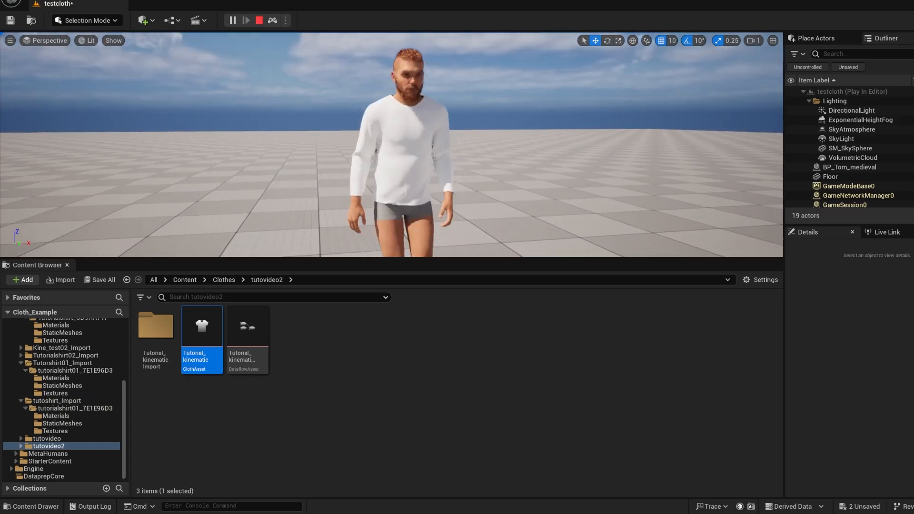
pyautogui.moveTo(472, 257); pyautogui.dragTo(472, 351)
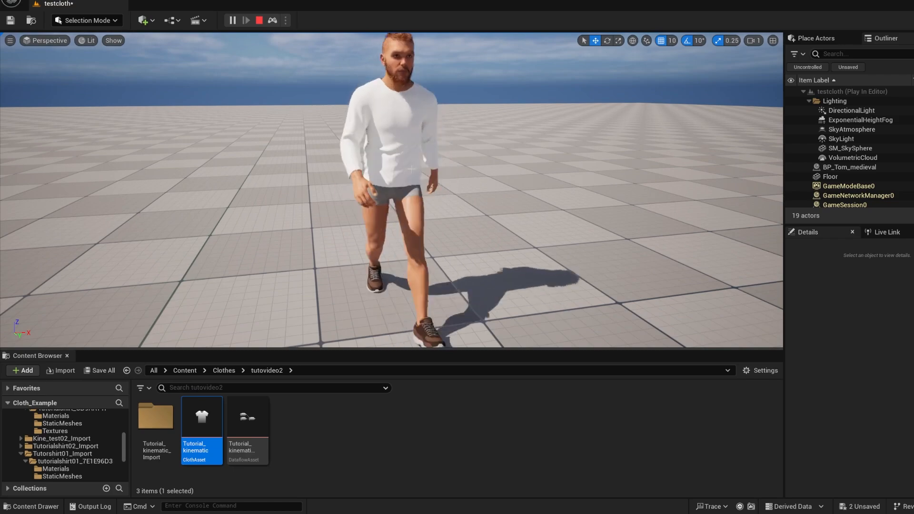
pyautogui.press('a')
pyautogui.moveTo(412, 169); pyautogui.dragTo(578, 133, button='right')
pyautogui.press('w')
pyautogui.moveTo(481, 179); pyautogui.dragTo(470, 174, button='right')
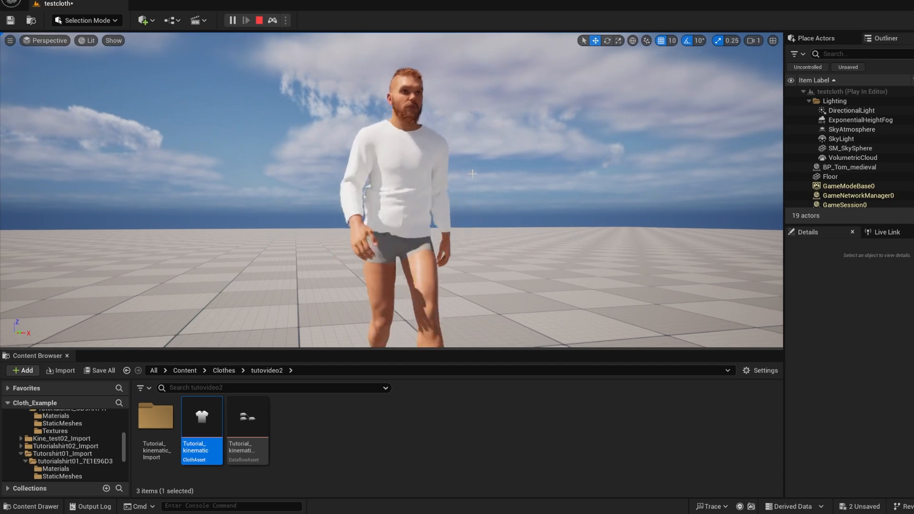